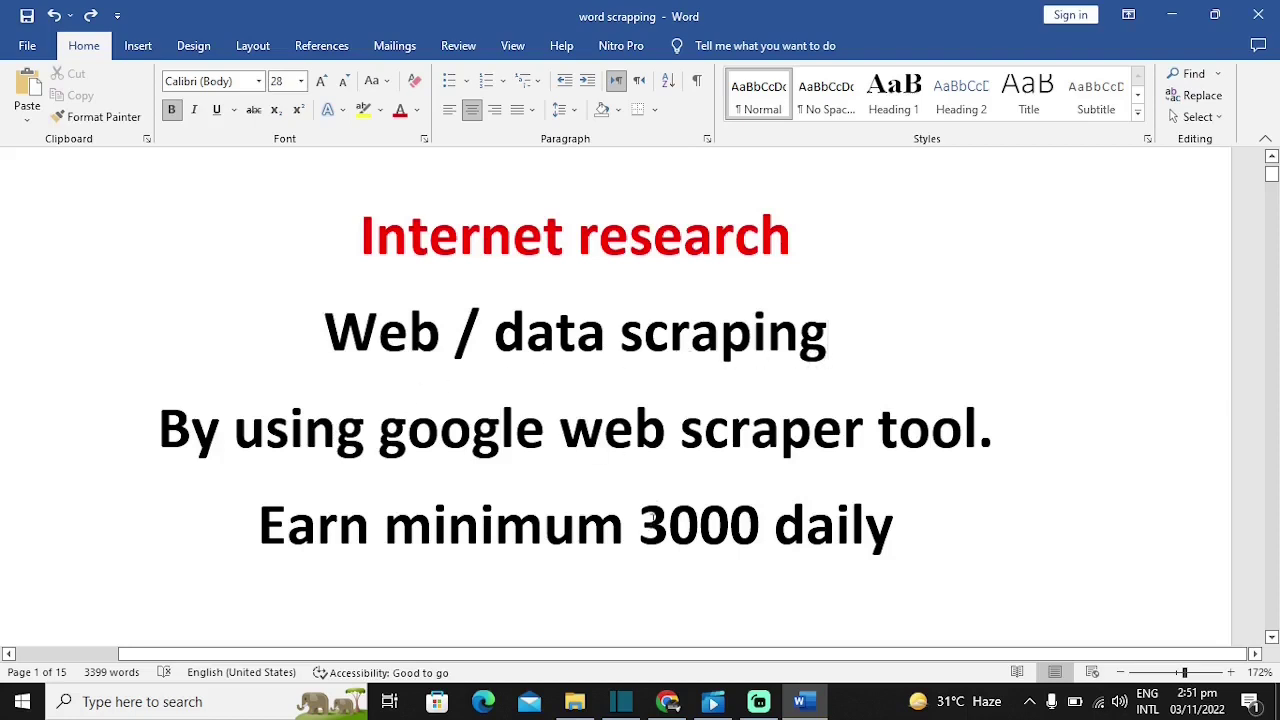
Select the whole 'Earn minimum 3000 daily' line and apply the yellow text highlight
{"action": "double_click", "coordinate": [652, 535]}
{"action": "left_click", "coordinate": [652, 535]}
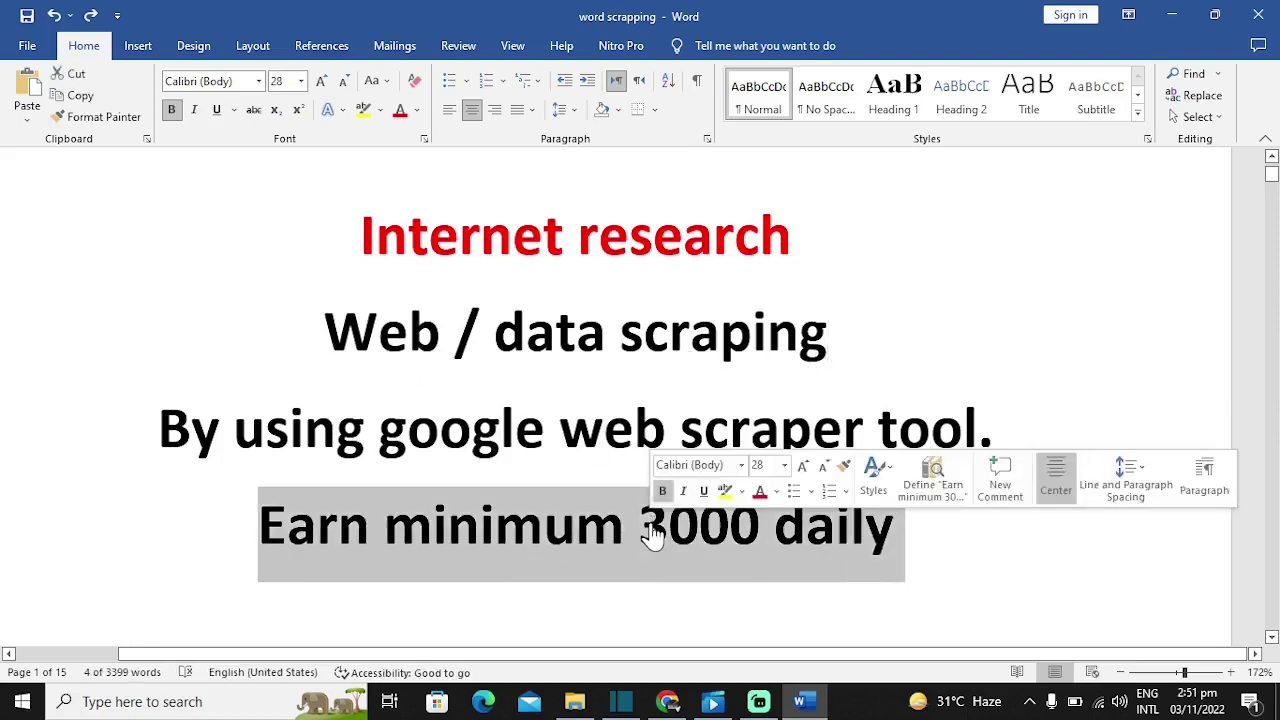
{"action": "left_click", "coordinate": [364, 112]}
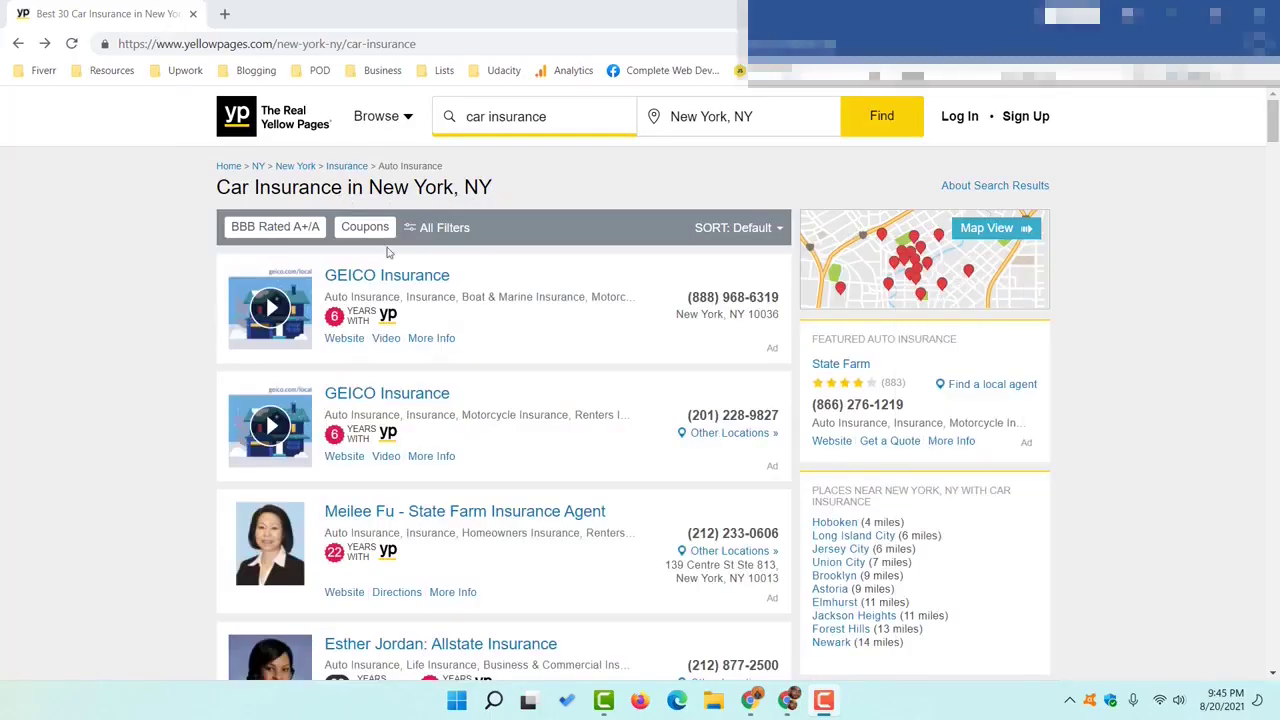
{"action": "scroll", "coordinate": [172, 431], "scroll_direction": "down", "scroll_amount": 5}
{"action": "scroll", "coordinate": [158, 423], "scroll_direction": "down", "scroll_amount": 3}
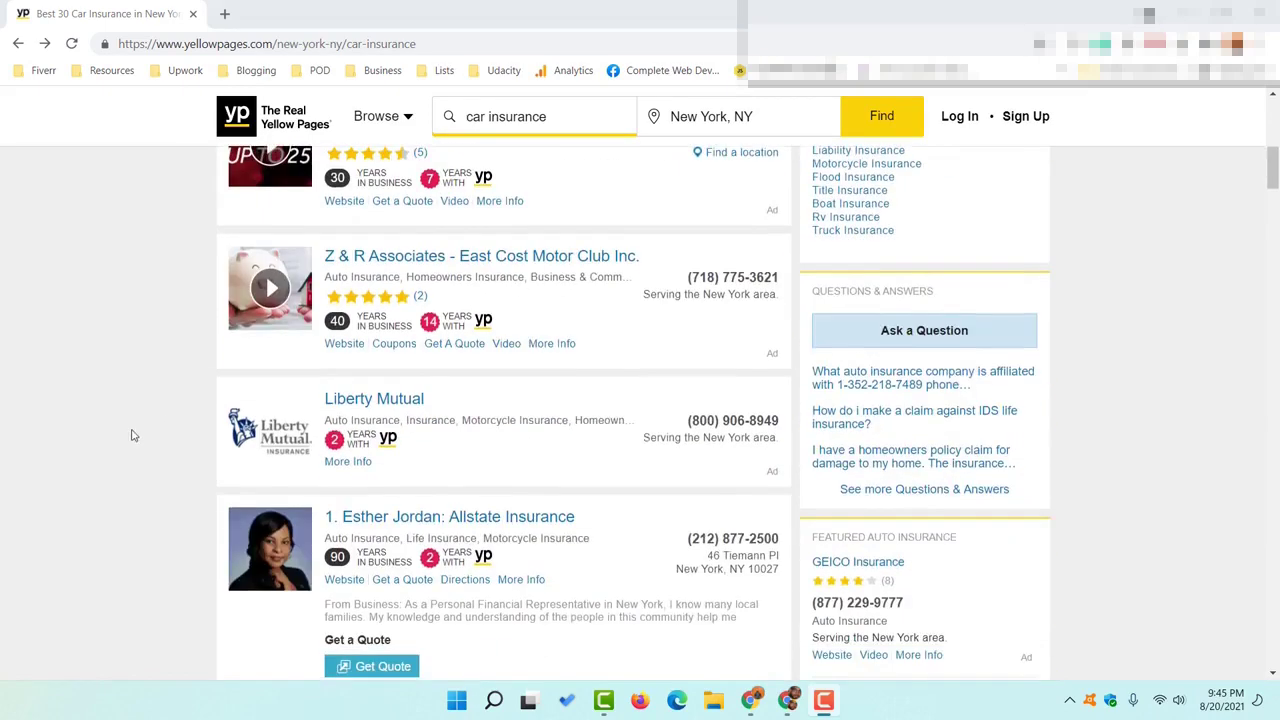
{"action": "scroll", "coordinate": [125, 455], "scroll_direction": "down", "scroll_amount": 2}
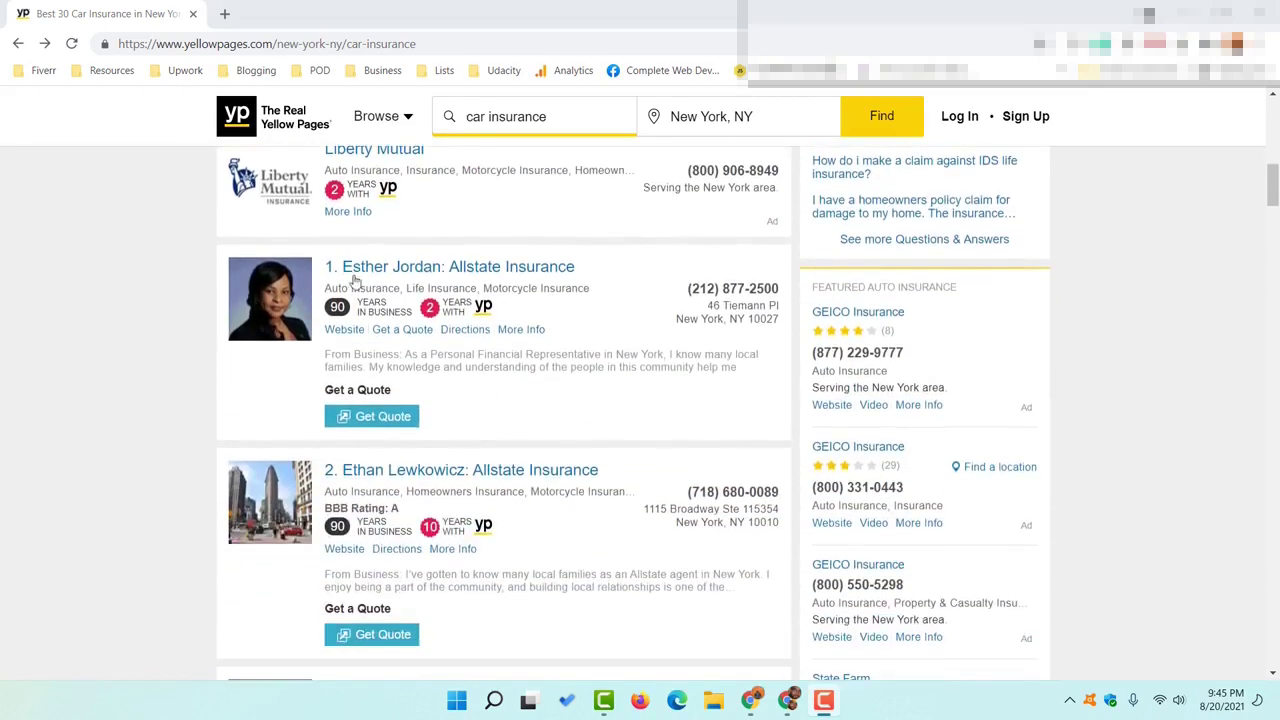
{"action": "right_click", "coordinate": [396, 279]}
{"action": "left_click", "coordinate": [420, 282]}
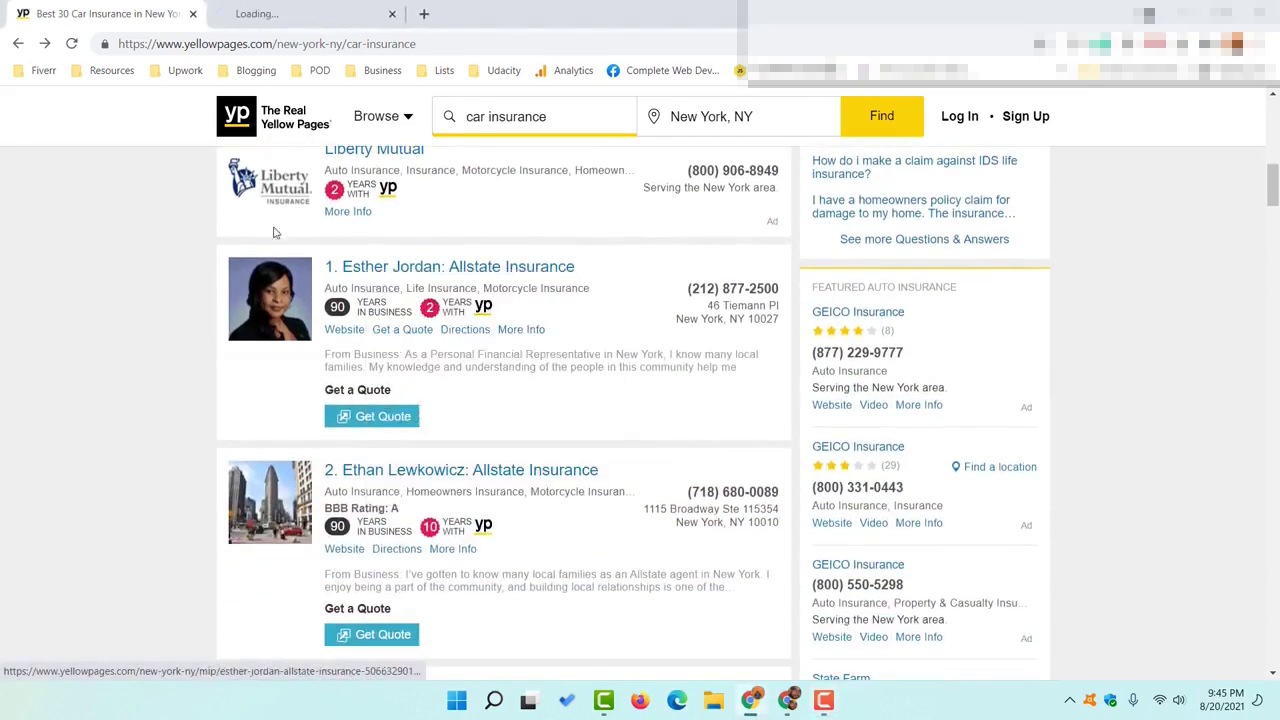
{"action": "left_click", "coordinate": [272, 14]}
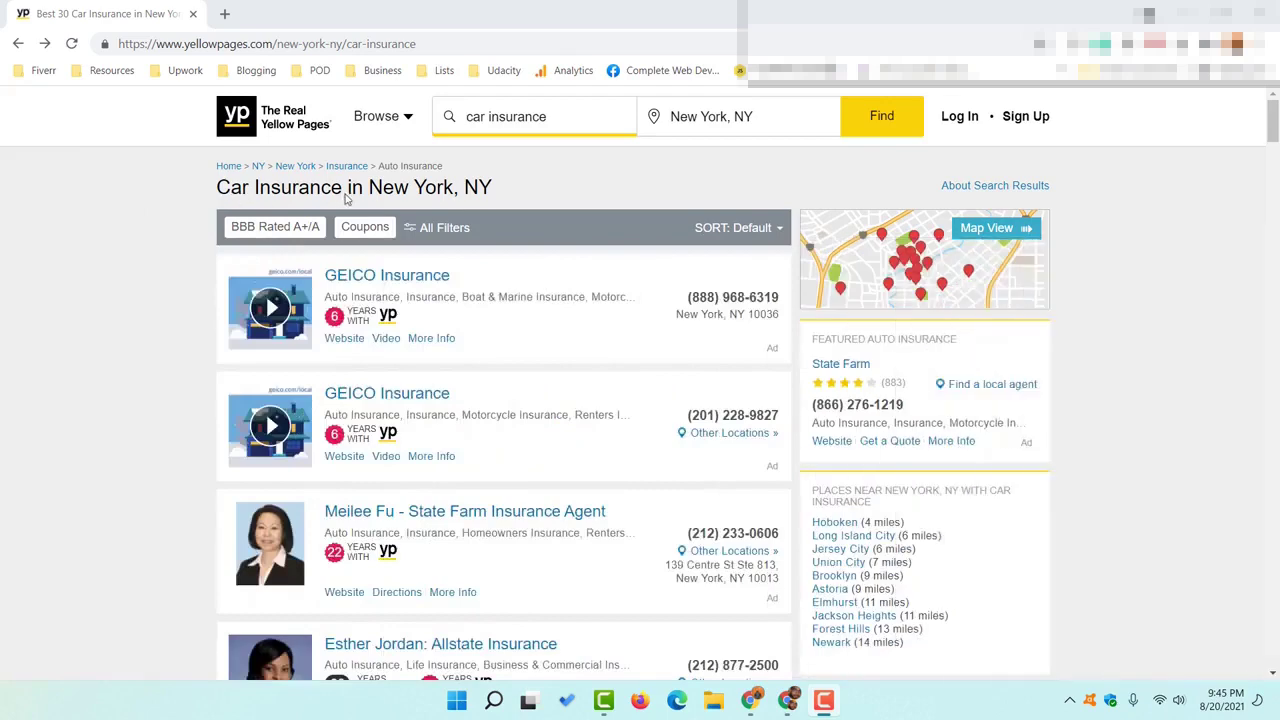
{"action": "key", "text": "ctrl+t"}
Search Google for 'web scraper', open its Chrome Web Store page, and add the extension
{"action": "type", "text": "web scraper"}
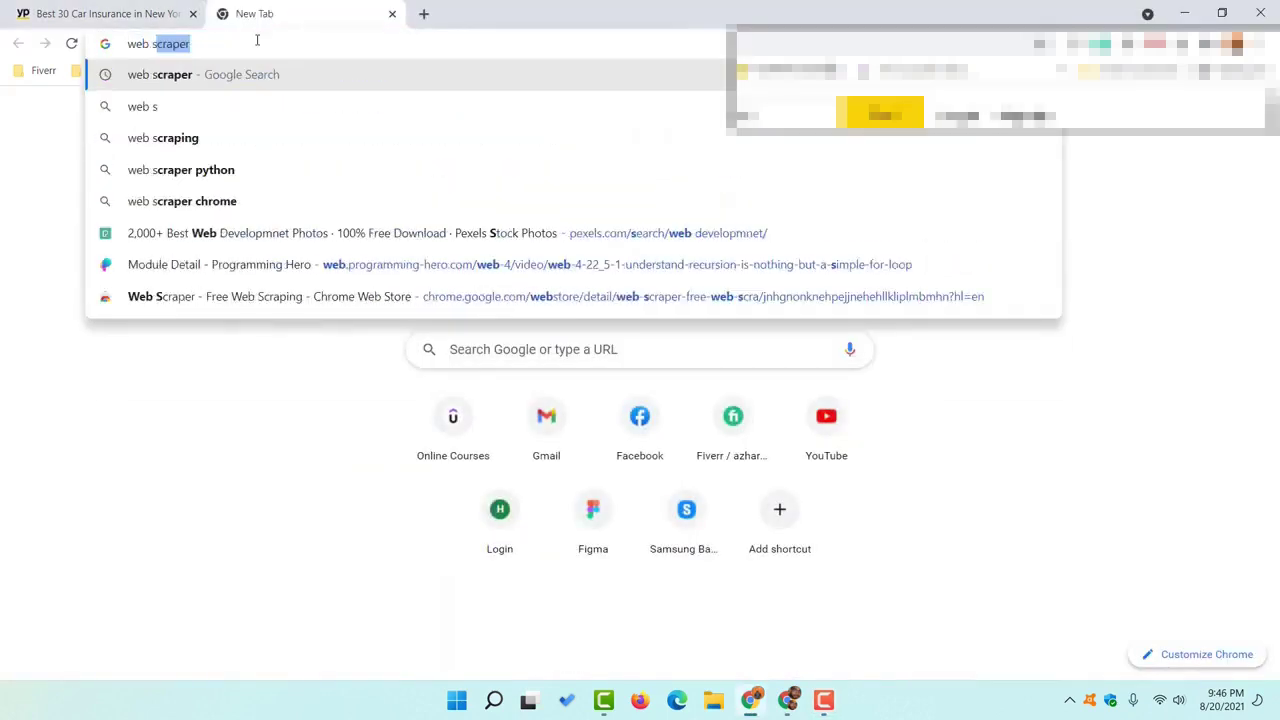
{"action": "key", "text": "Return"}
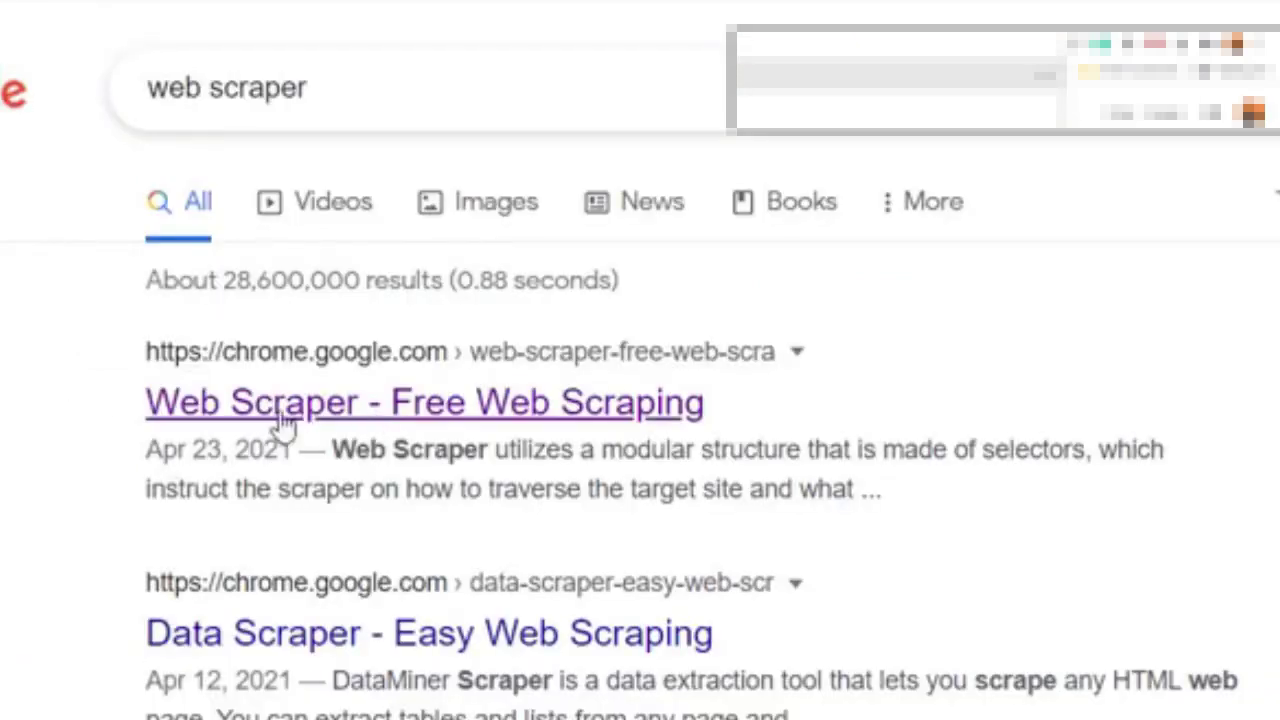
{"action": "left_click", "coordinate": [265, 272]}
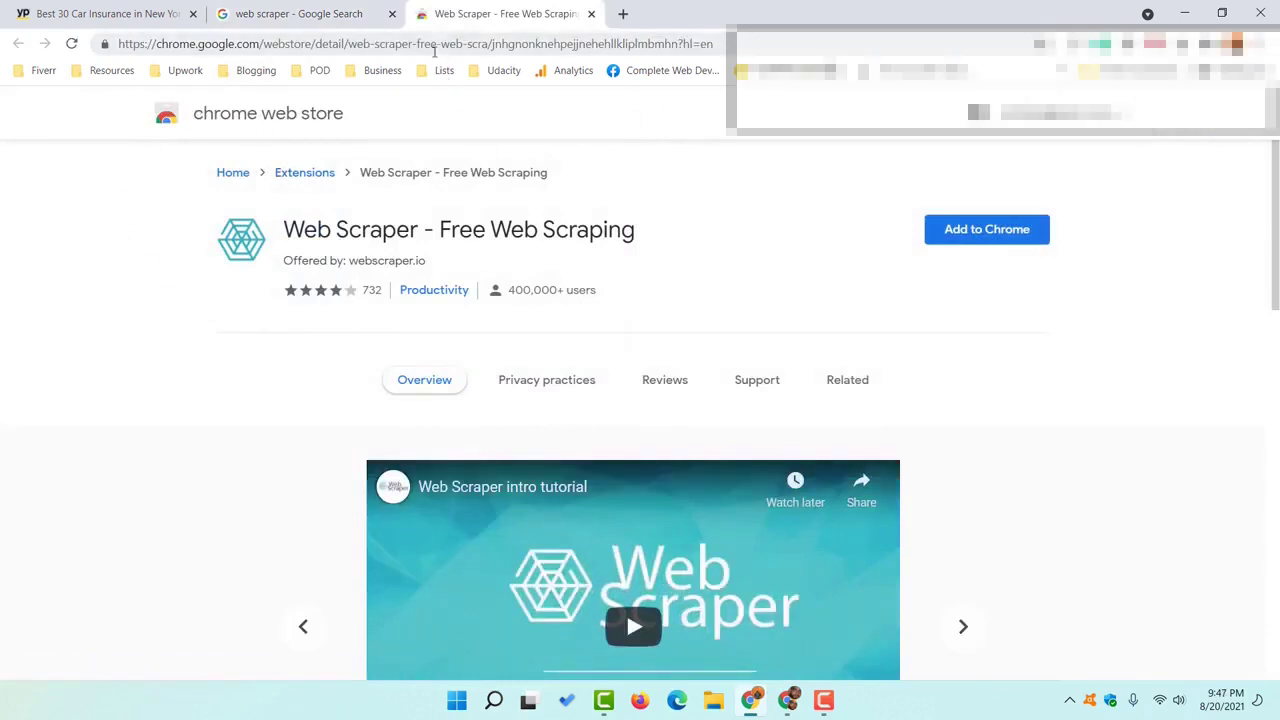
{"action": "left_click", "coordinate": [435, 47]}
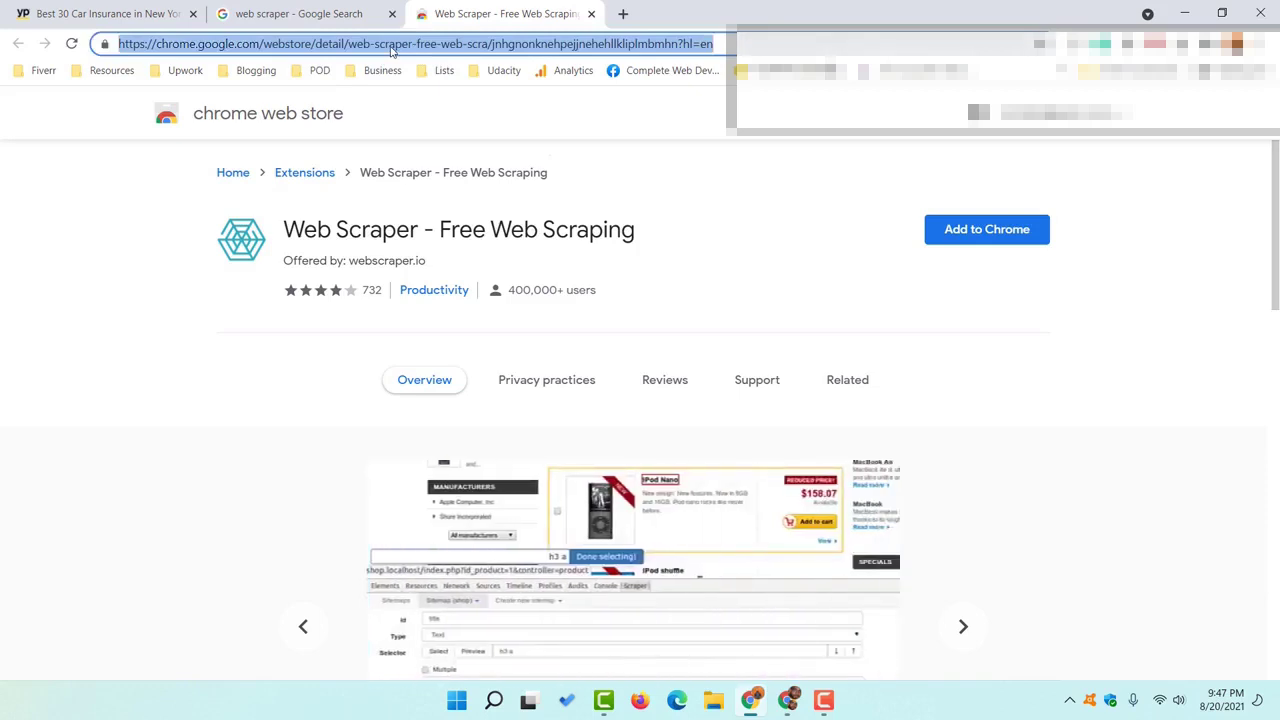
{"action": "left_click", "coordinate": [202, 224]}
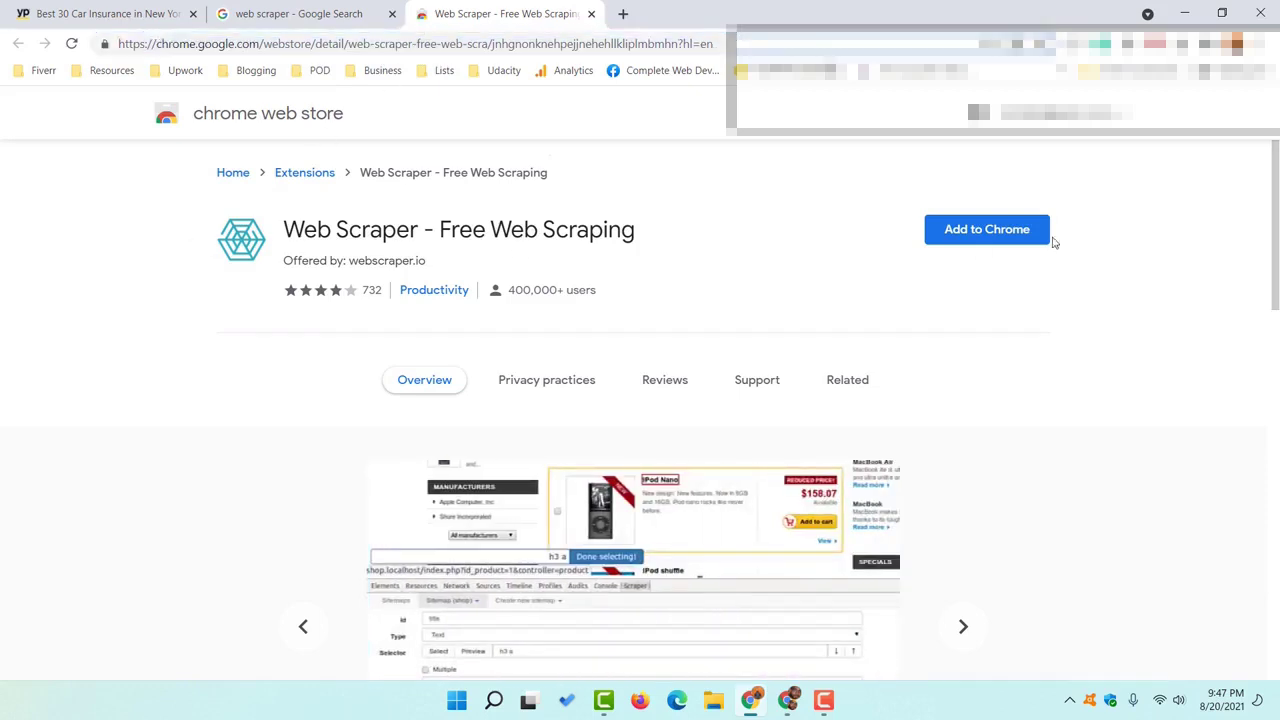
{"action": "left_click", "coordinate": [990, 246]}
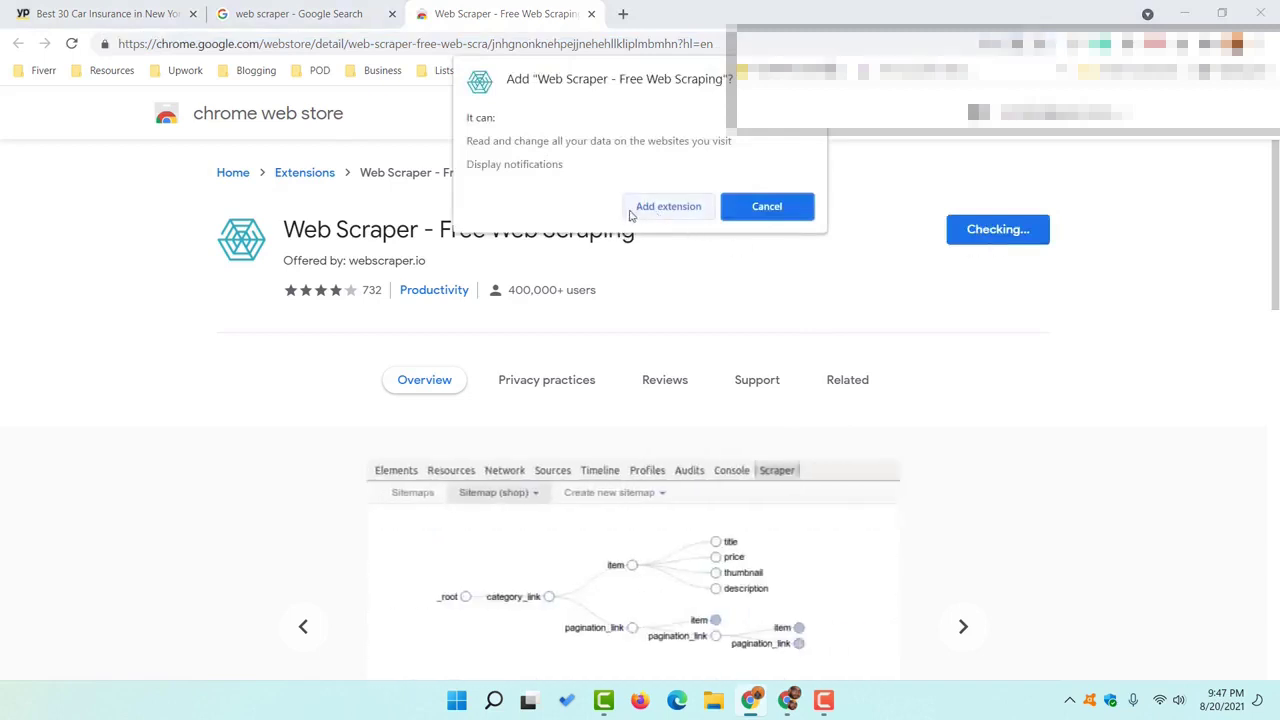
{"action": "left_click", "coordinate": [665, 212]}
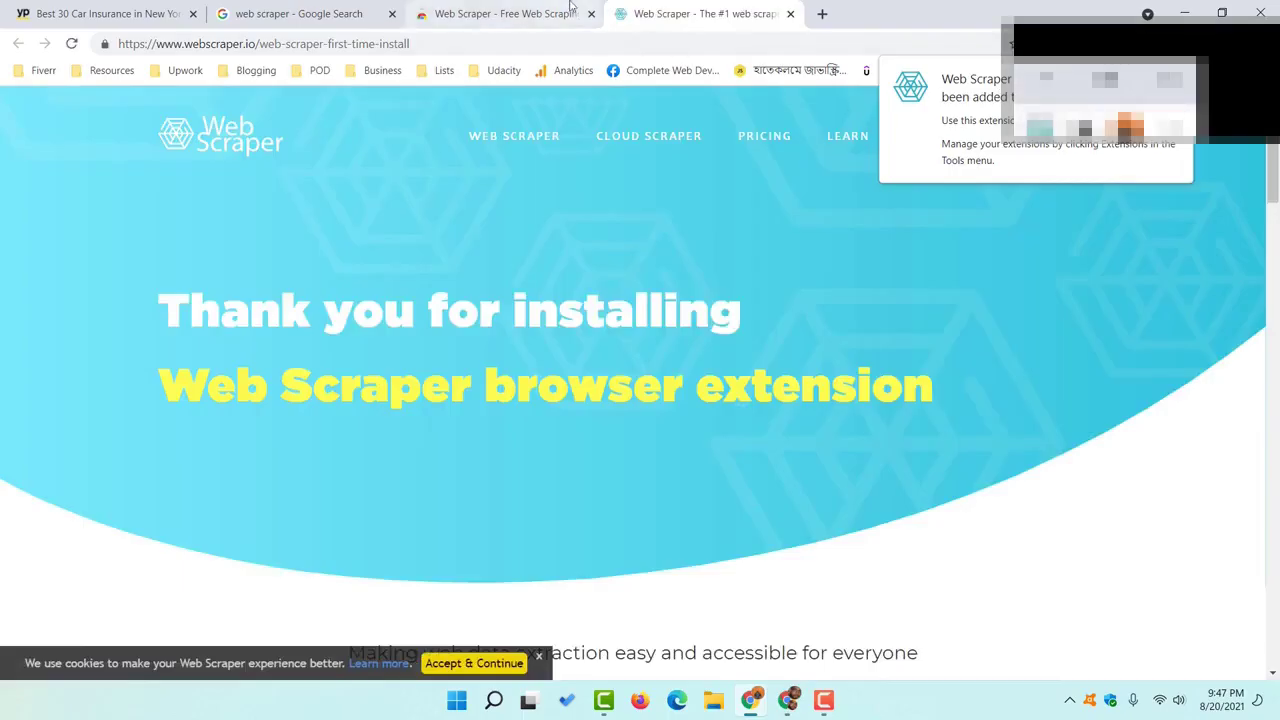
Close the Web Scraper store, webscraper.io welcome and Google search tabs
{"action": "left_click", "coordinate": [505, 14]}
{"action": "left_click", "coordinate": [592, 14]}
{"action": "left_click", "coordinate": [592, 14]}
{"action": "left_click", "coordinate": [590, 14]}
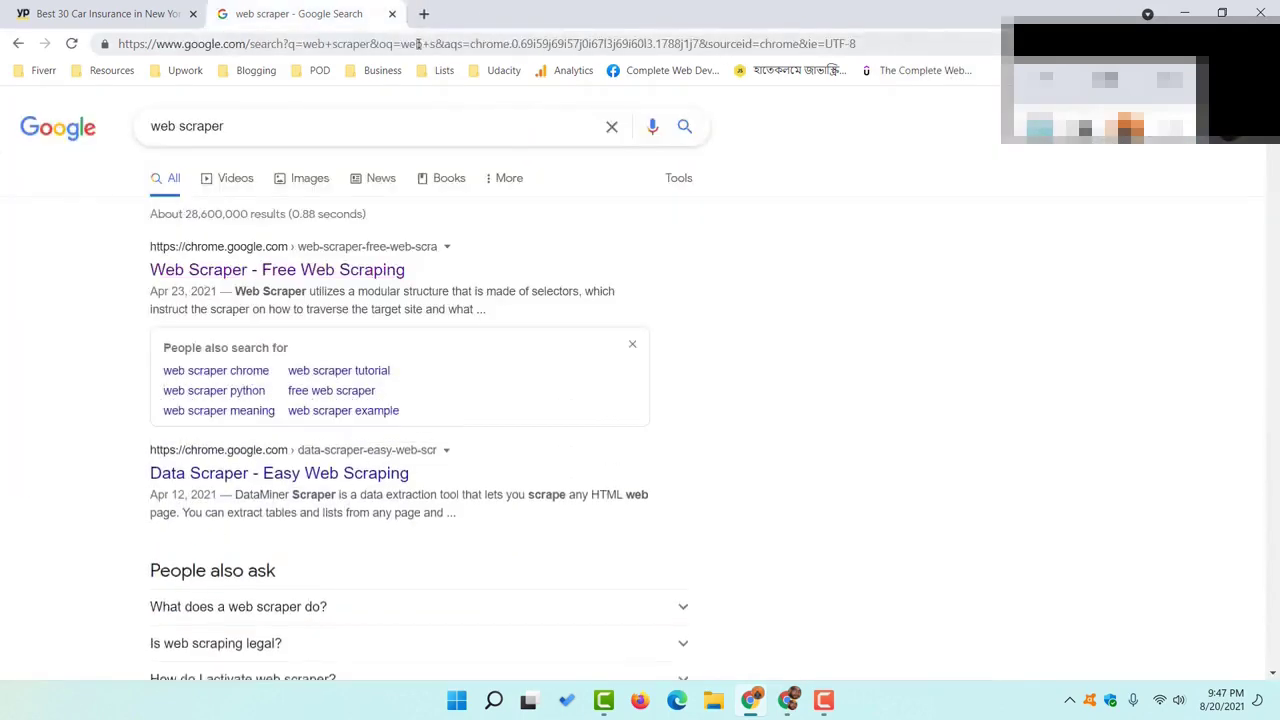
{"action": "left_click", "coordinate": [394, 14]}
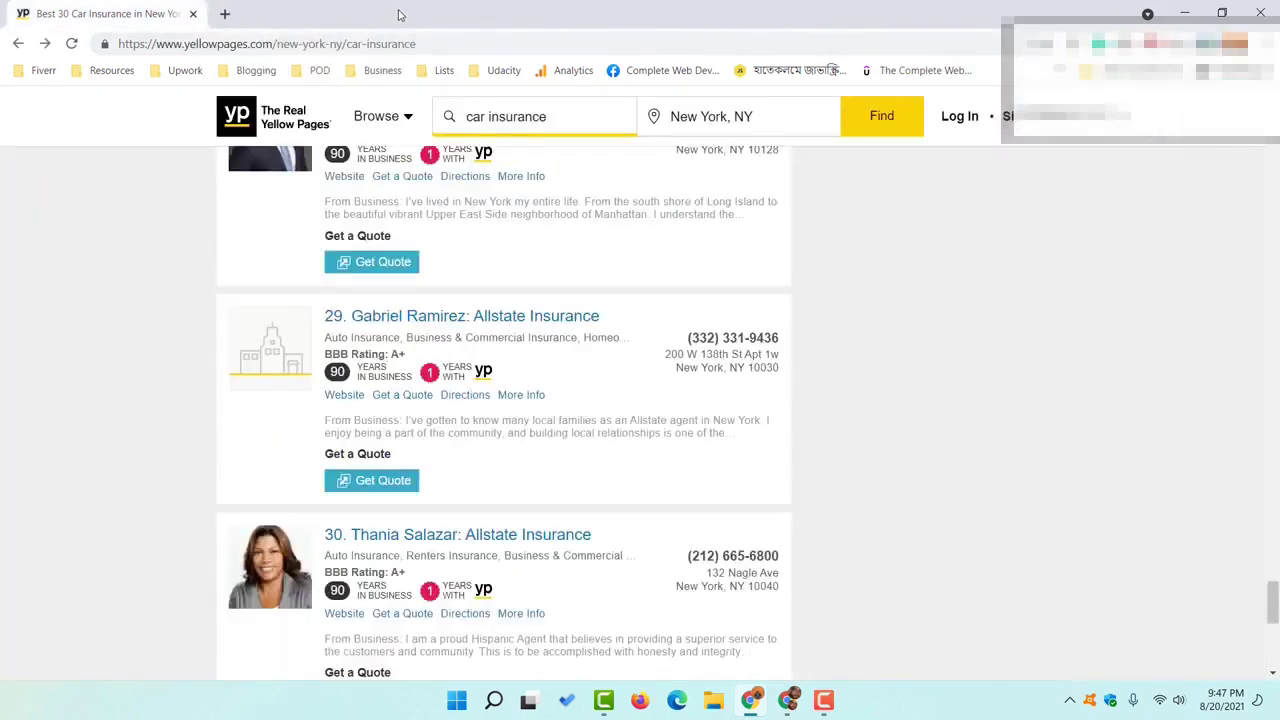
Return to the top of the Yellow Pages results and open Inspect
{"action": "key", "text": "Home"}
{"action": "right_click", "coordinate": [95, 330]}
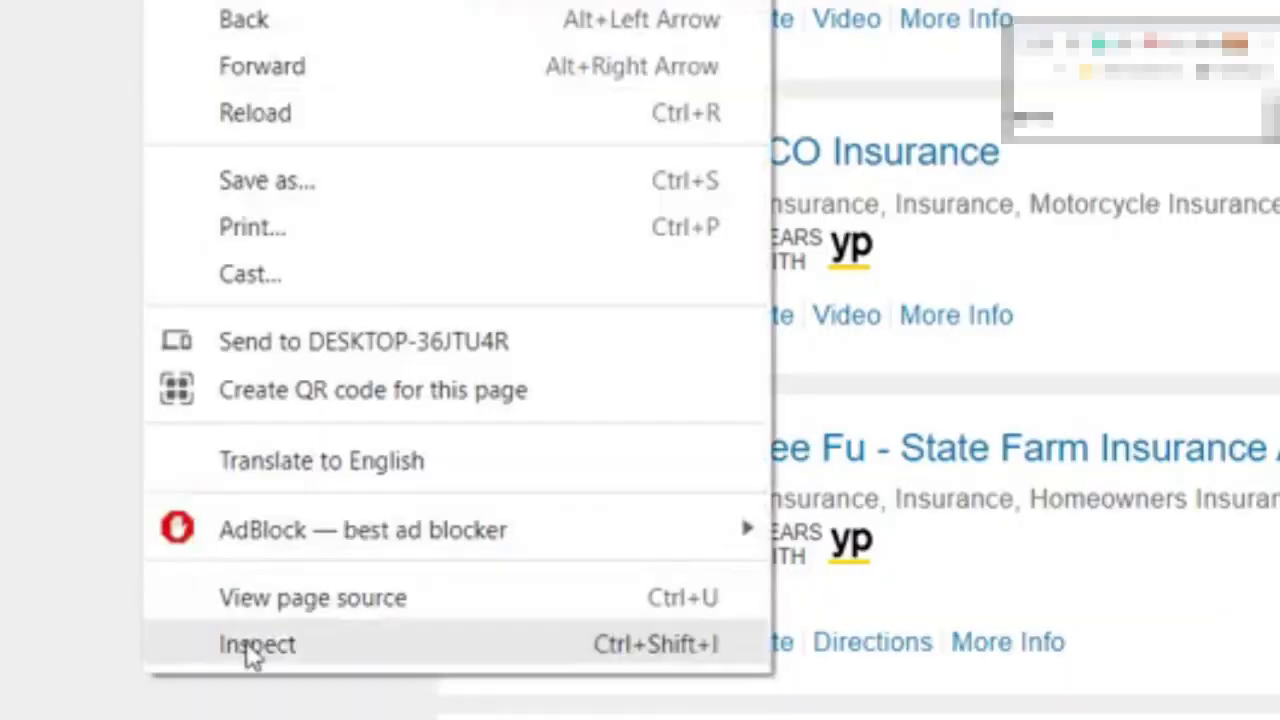
{"action": "left_click", "coordinate": [402, 651]}
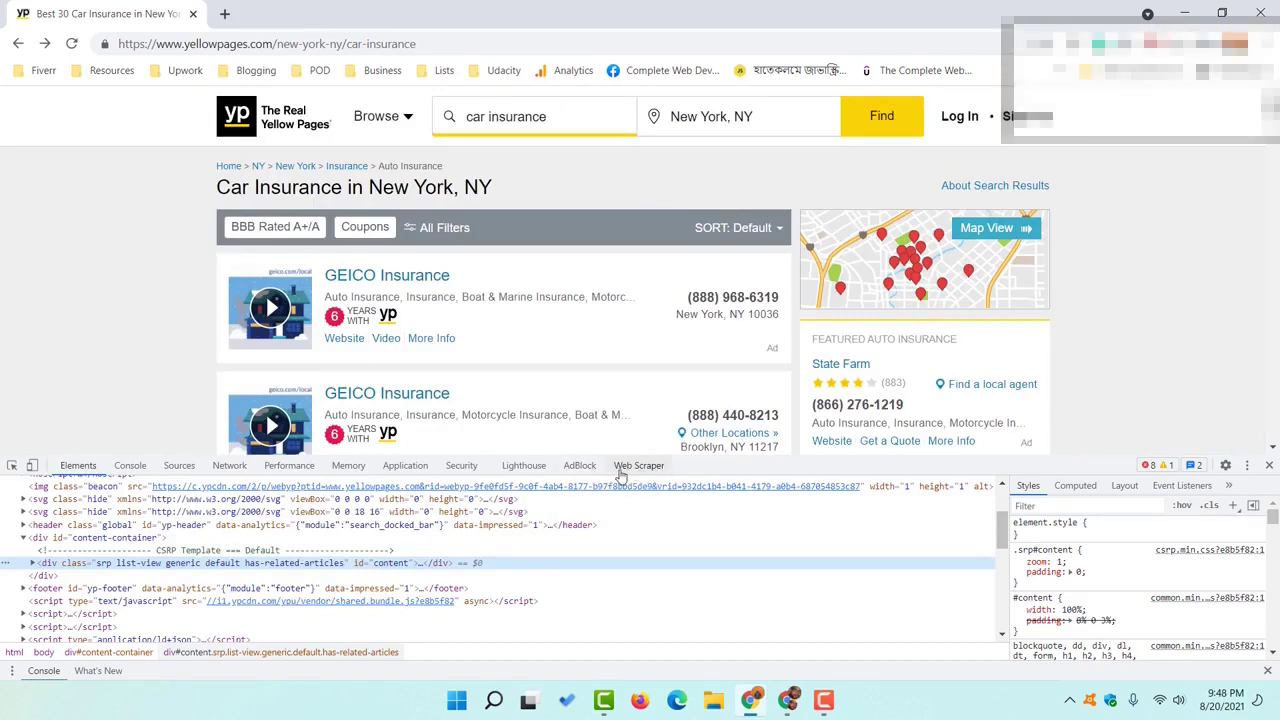
In the Web Scraper panel, start a new sitemap named yellowpageextraction
{"action": "left_click", "coordinate": [635, 475]}
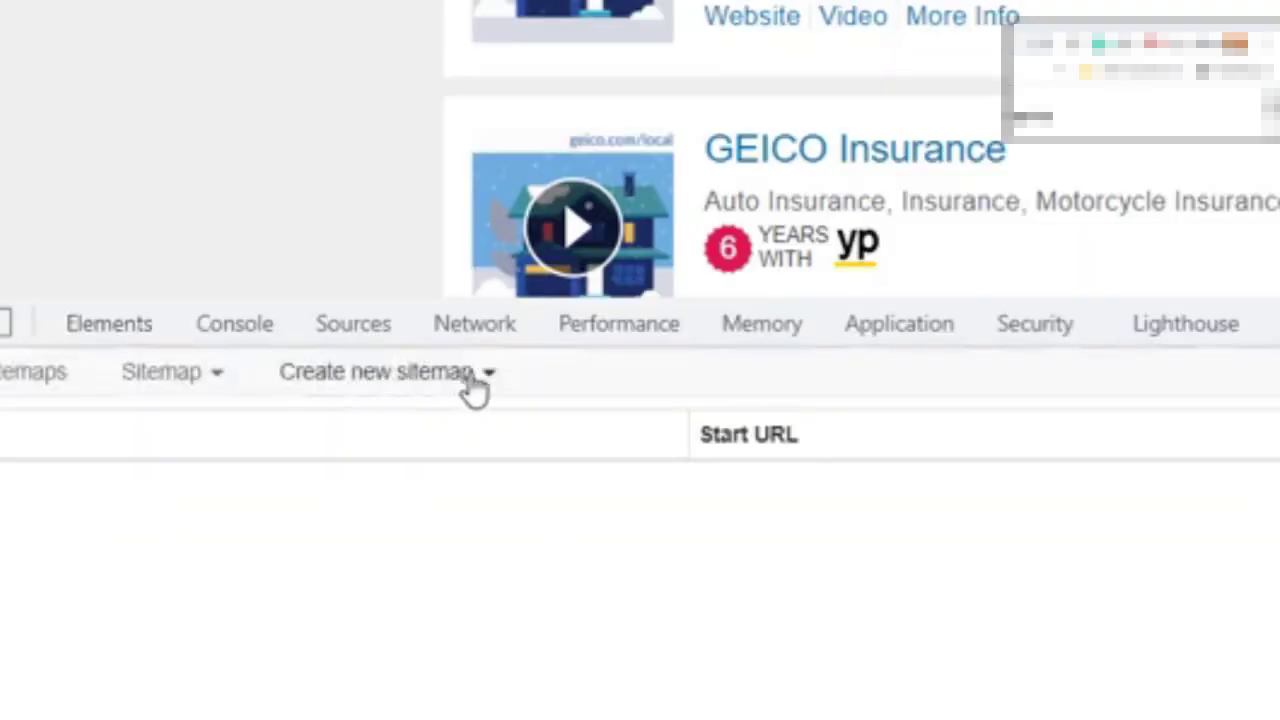
{"action": "left_click", "coordinate": [234, 487]}
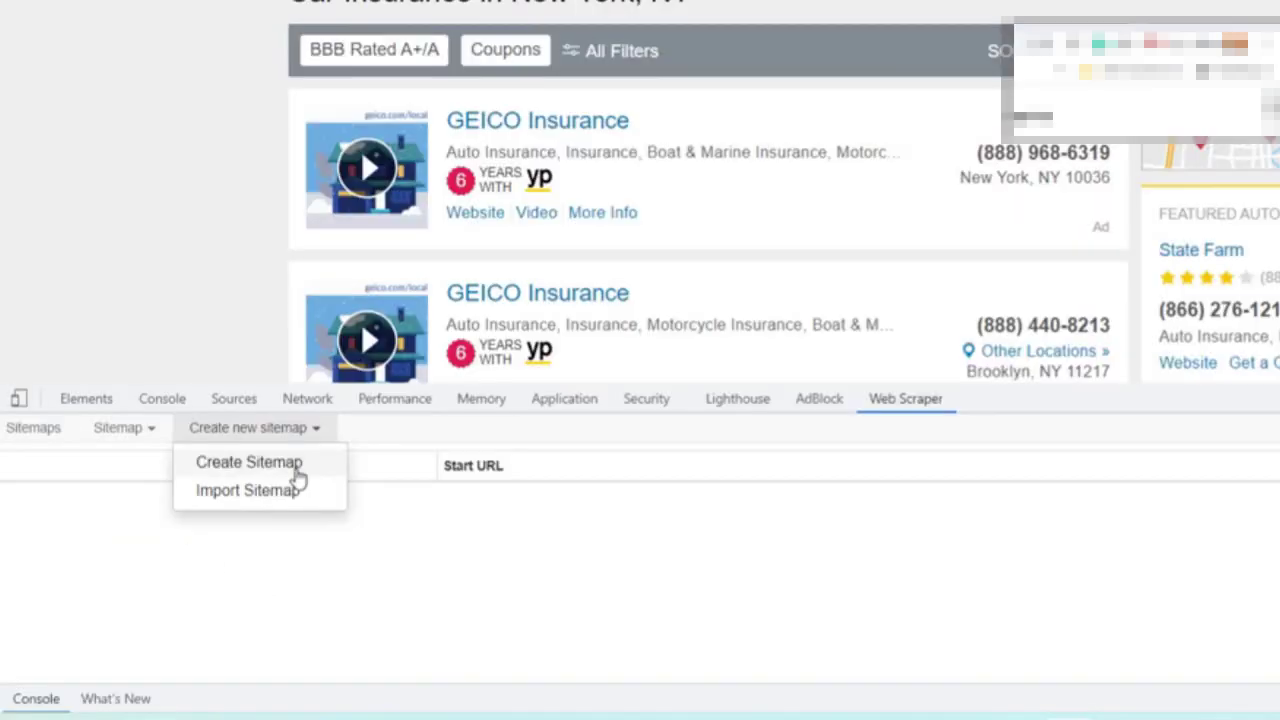
{"action": "left_click", "coordinate": [249, 463]}
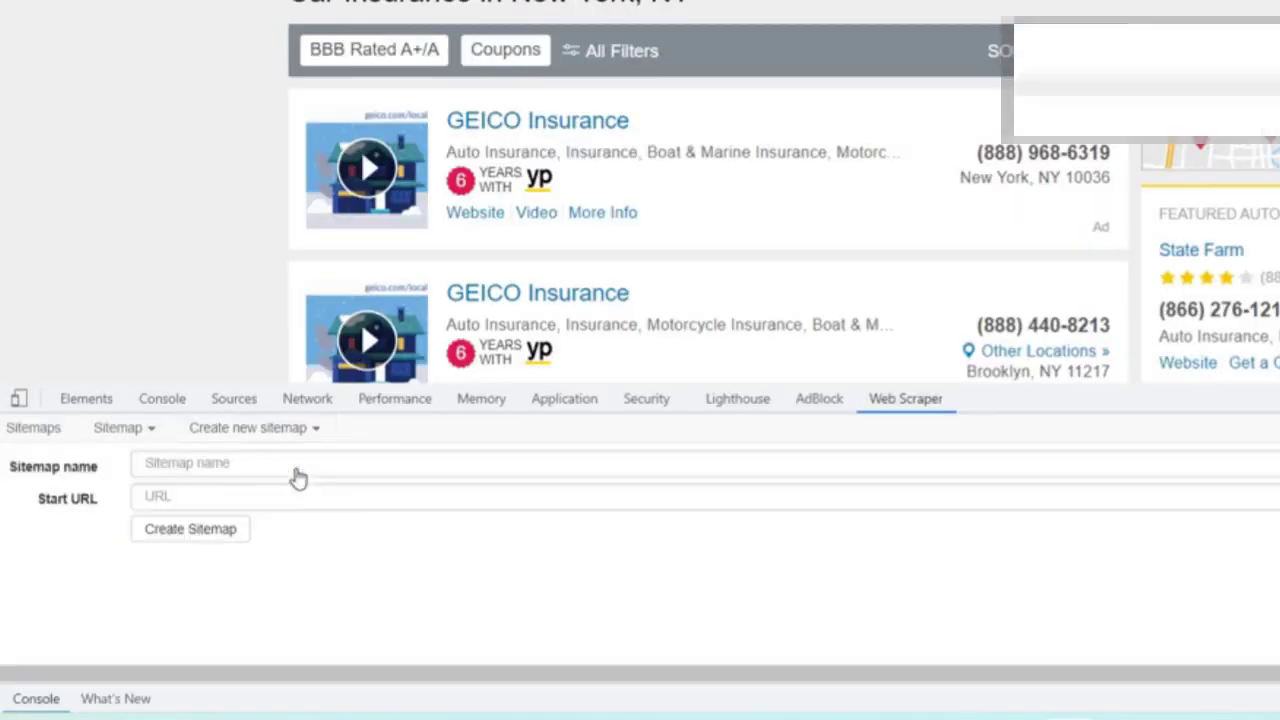
{"action": "left_click", "coordinate": [297, 467]}
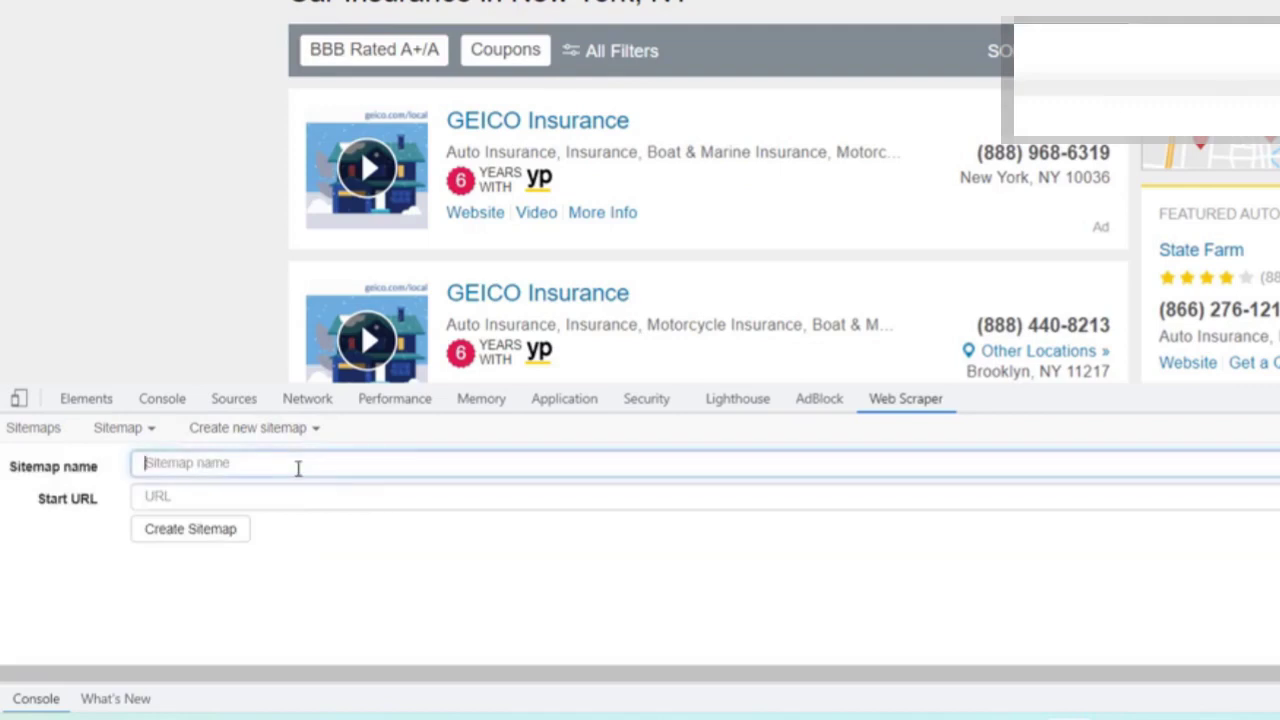
{"action": "type", "text": "ye"}
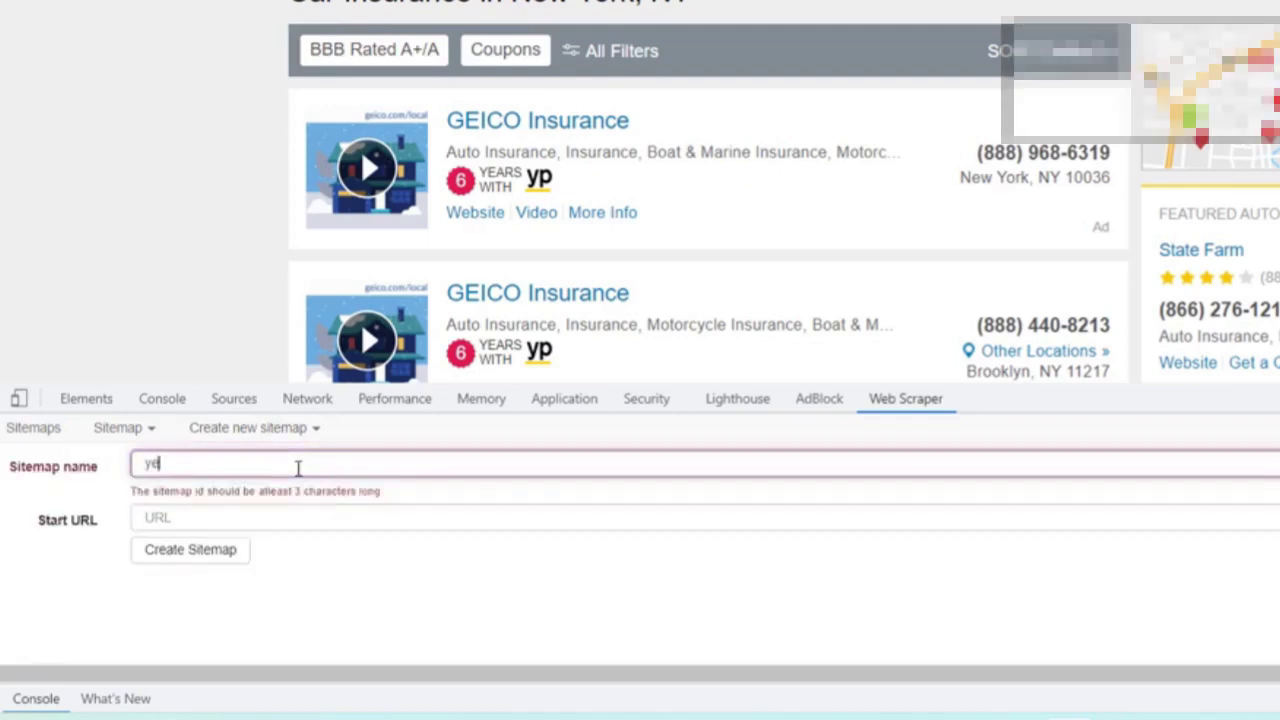
{"action": "type", "text": "llowpage"}
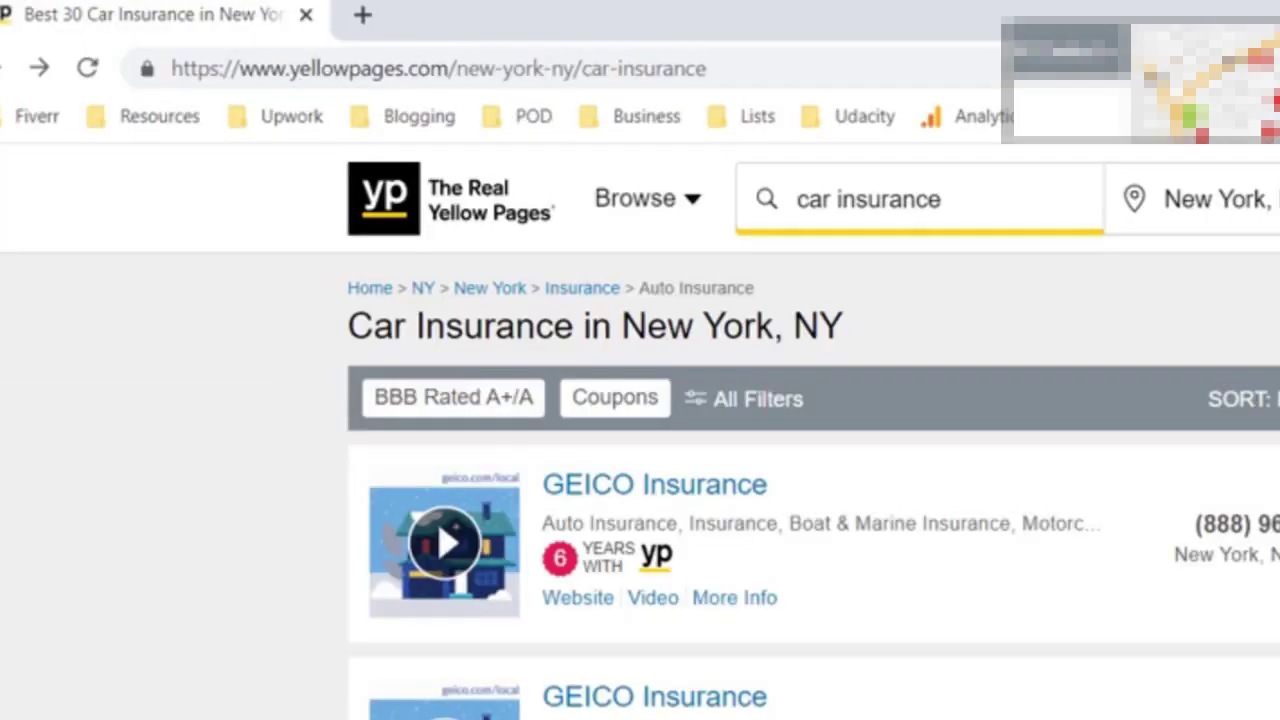
Copy the Yellow Pages results URL, paste it as the Start URL, and create the sitemap
{"action": "left_click", "coordinate": [403, 77]}
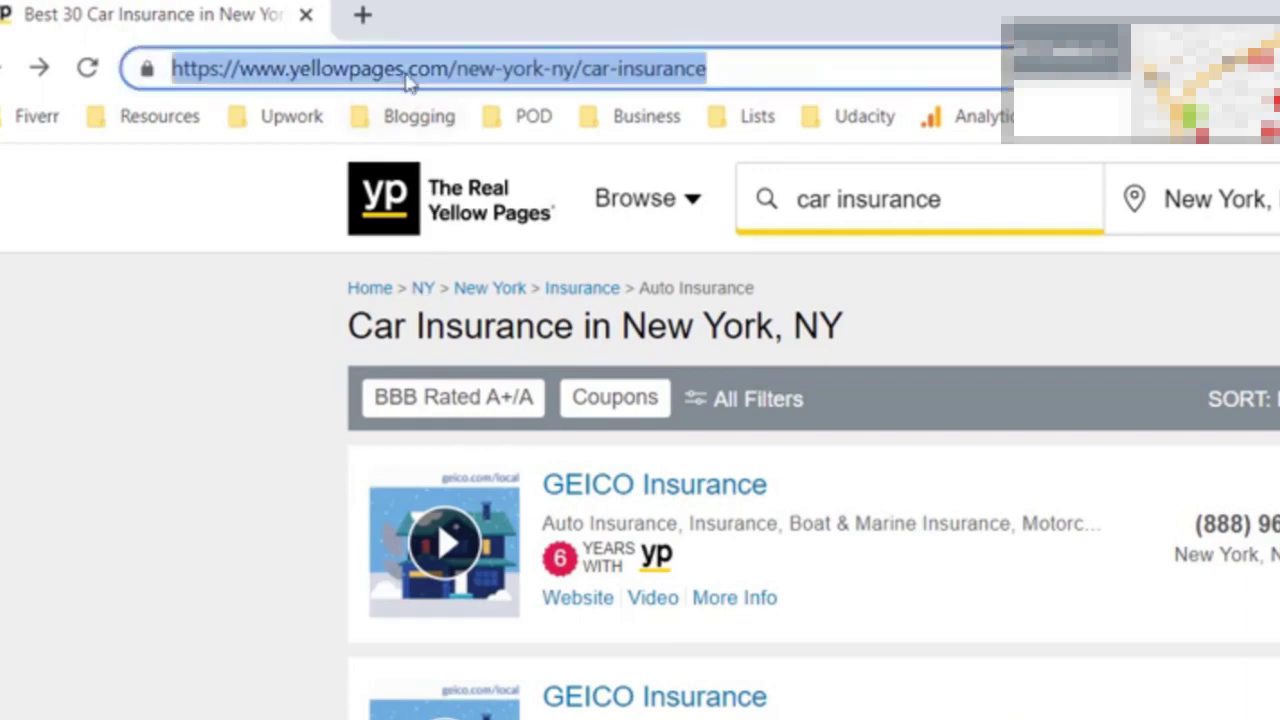
{"action": "right_click", "coordinate": [405, 76]}
{"action": "left_click", "coordinate": [491, 284]}
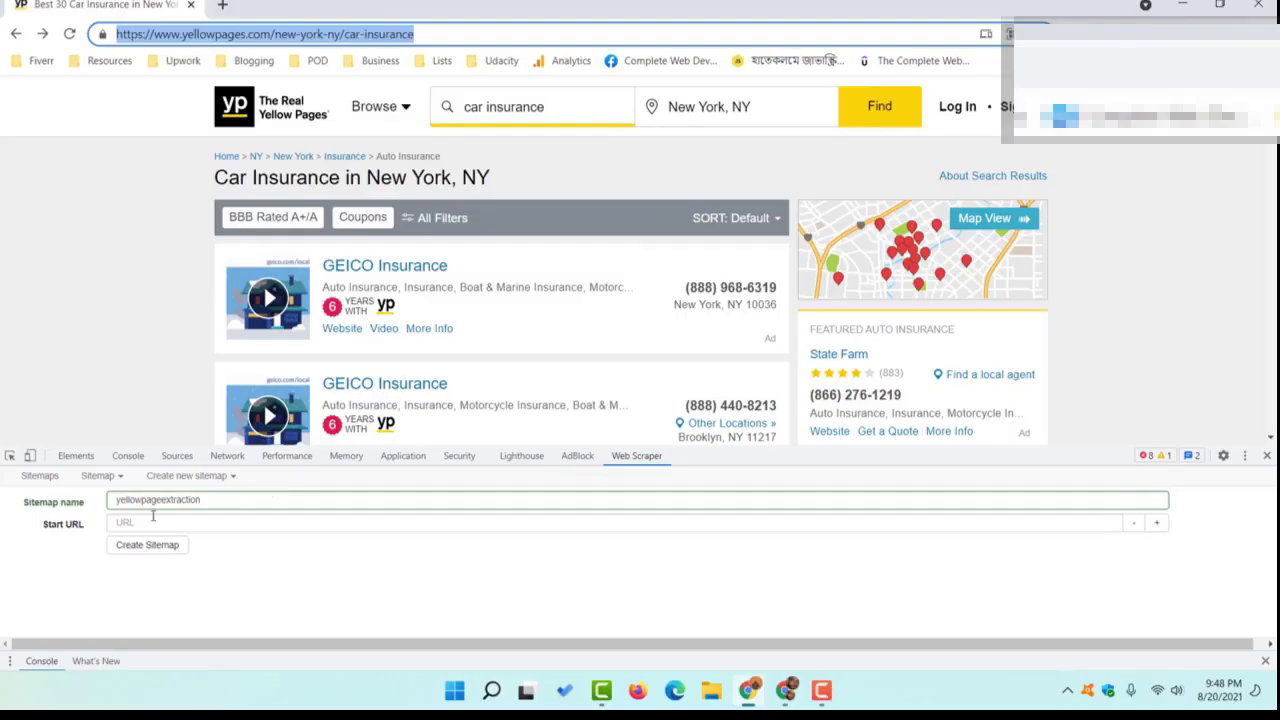
{"action": "left_click", "coordinate": [153, 520]}
{"action": "key", "text": "ctrl+v"}
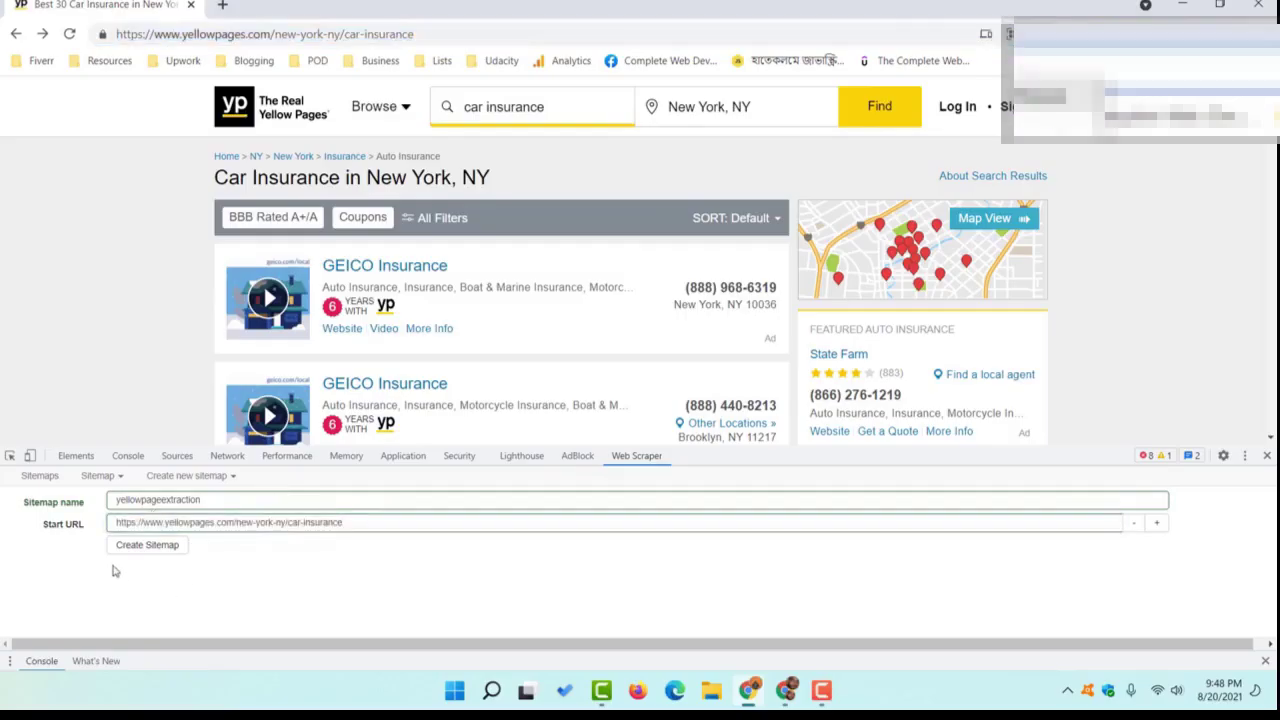
{"action": "left_click", "coordinate": [157, 551]}
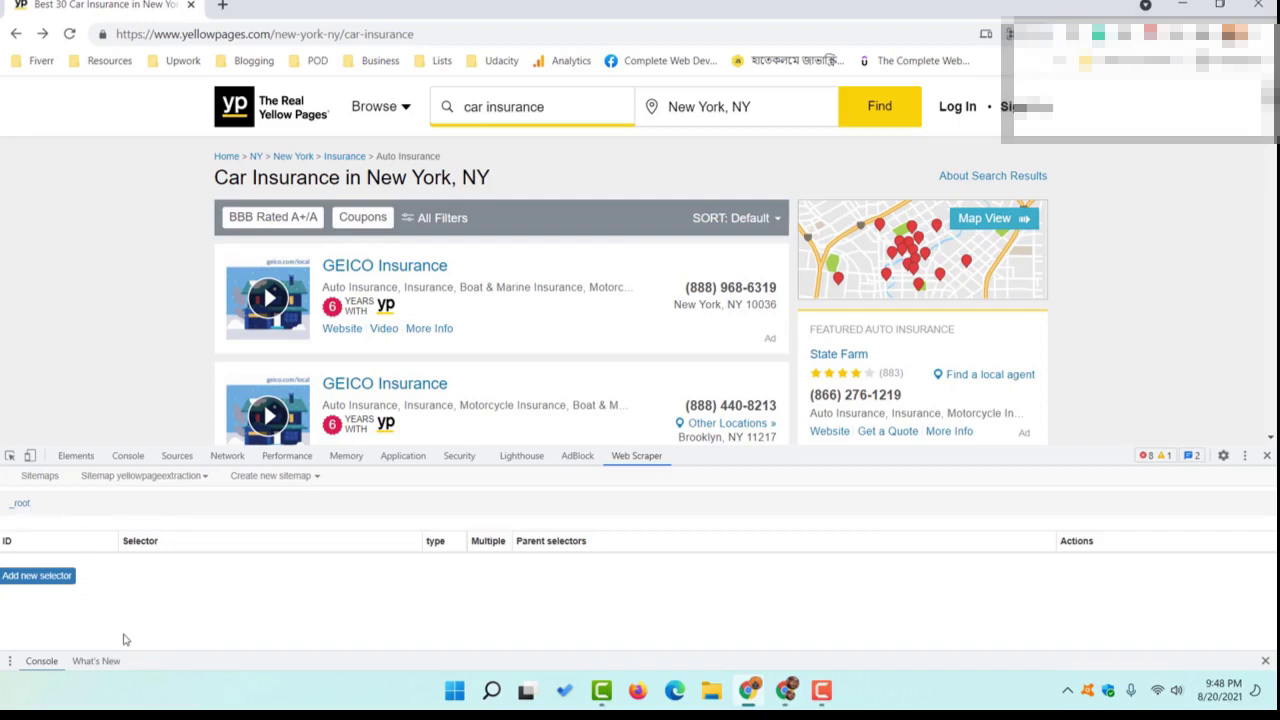
{"action": "left_click", "coordinate": [38, 577]}
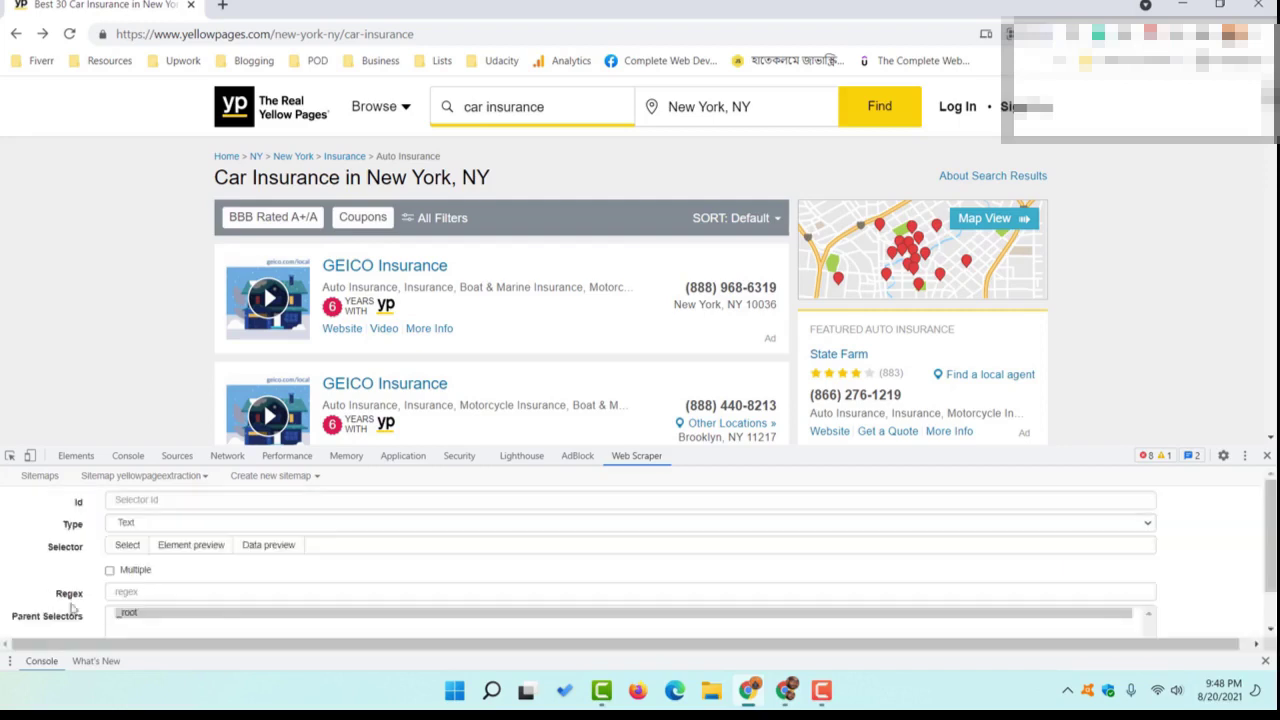
{"action": "left_click", "coordinate": [151, 505]}
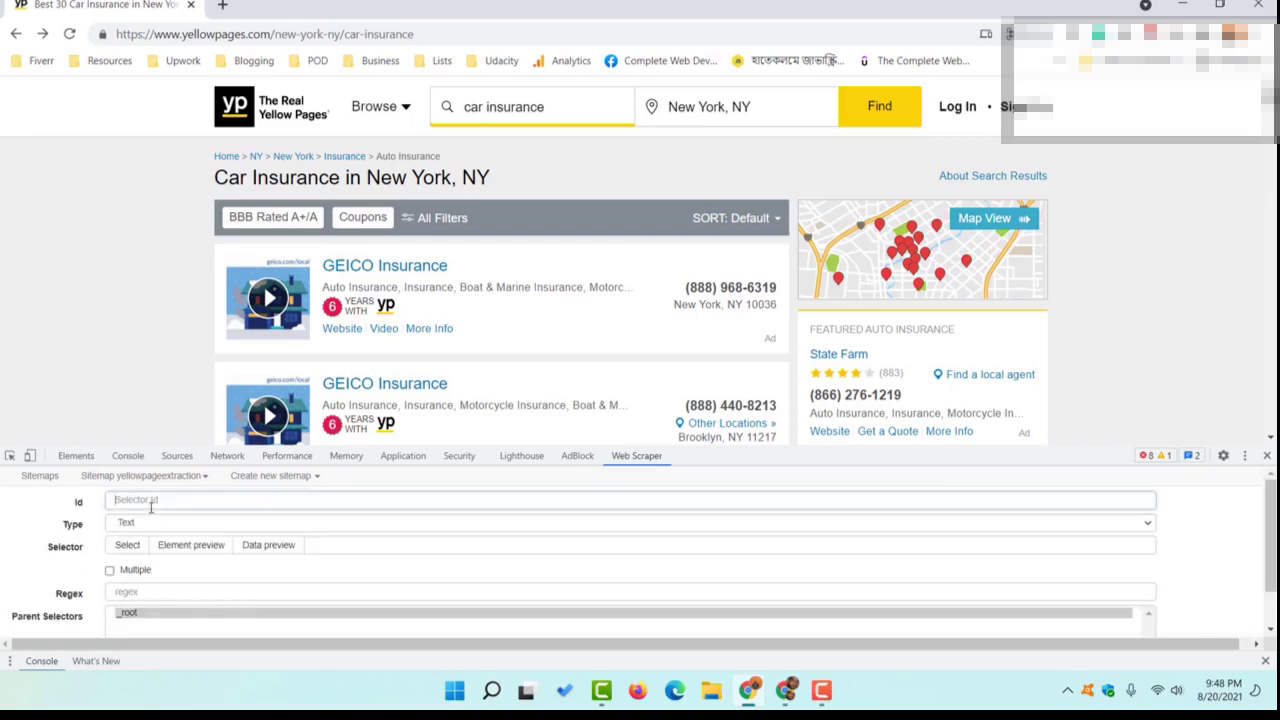
{"action": "scroll", "coordinate": [167, 299], "scroll_direction": "down", "scroll_amount": 2}
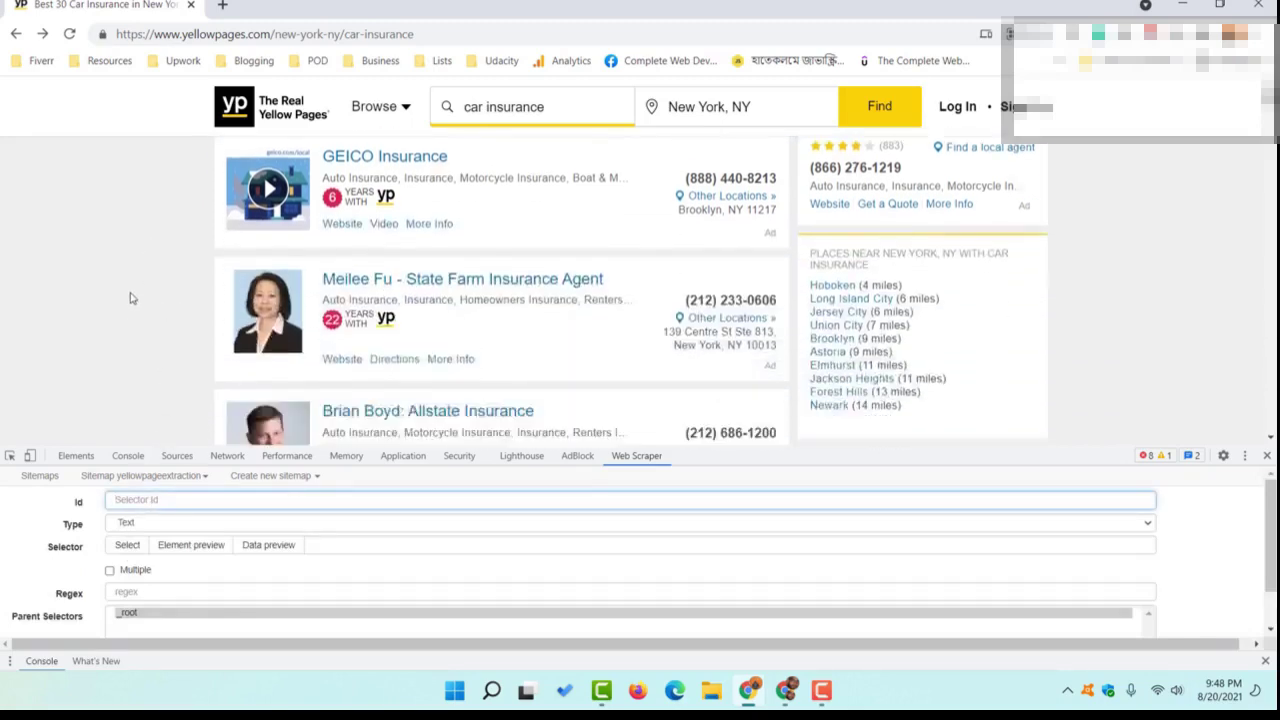
{"action": "scroll", "coordinate": [167, 299], "scroll_direction": "down", "scroll_amount": 1}
{"action": "scroll", "coordinate": [167, 299], "scroll_direction": "down", "scroll_amount": 3}
{"action": "scroll", "coordinate": [167, 299], "scroll_direction": "down", "scroll_amount": 3}
{"action": "scroll", "coordinate": [173, 278], "scroll_direction": "up", "scroll_amount": 2}
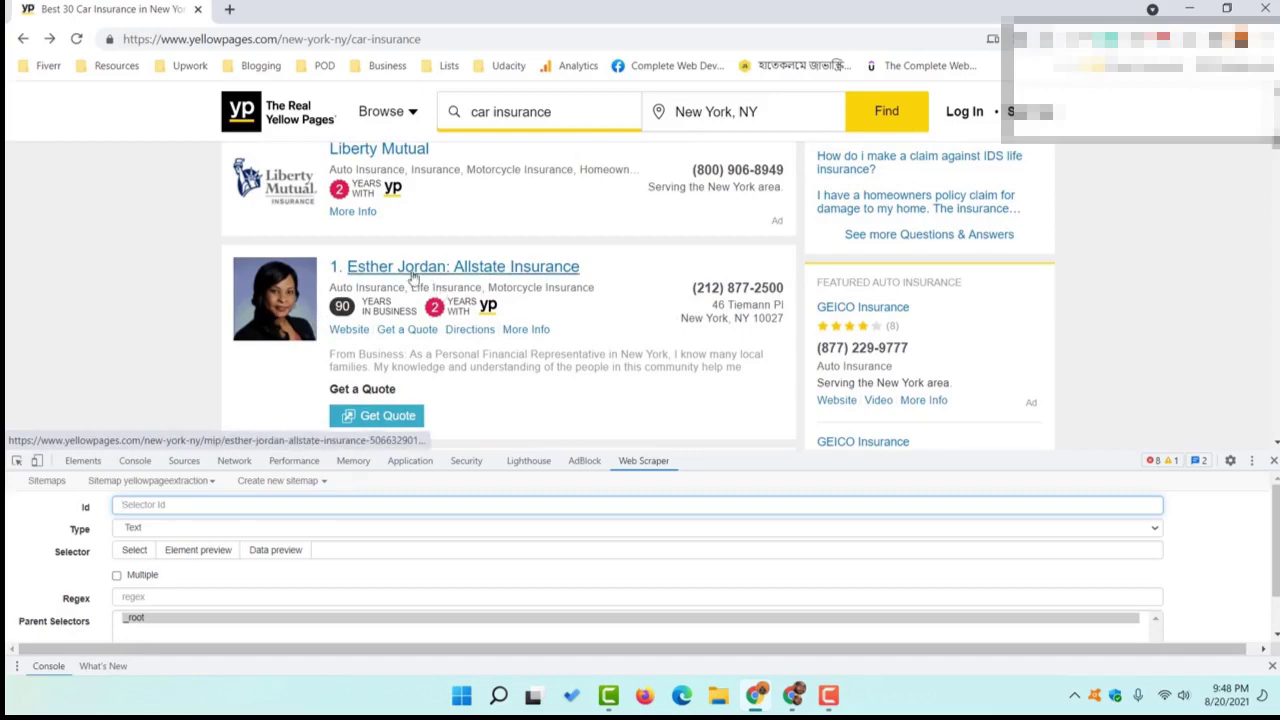
{"action": "scroll", "coordinate": [352, 329], "scroll_direction": "down", "scroll_amount": 2}
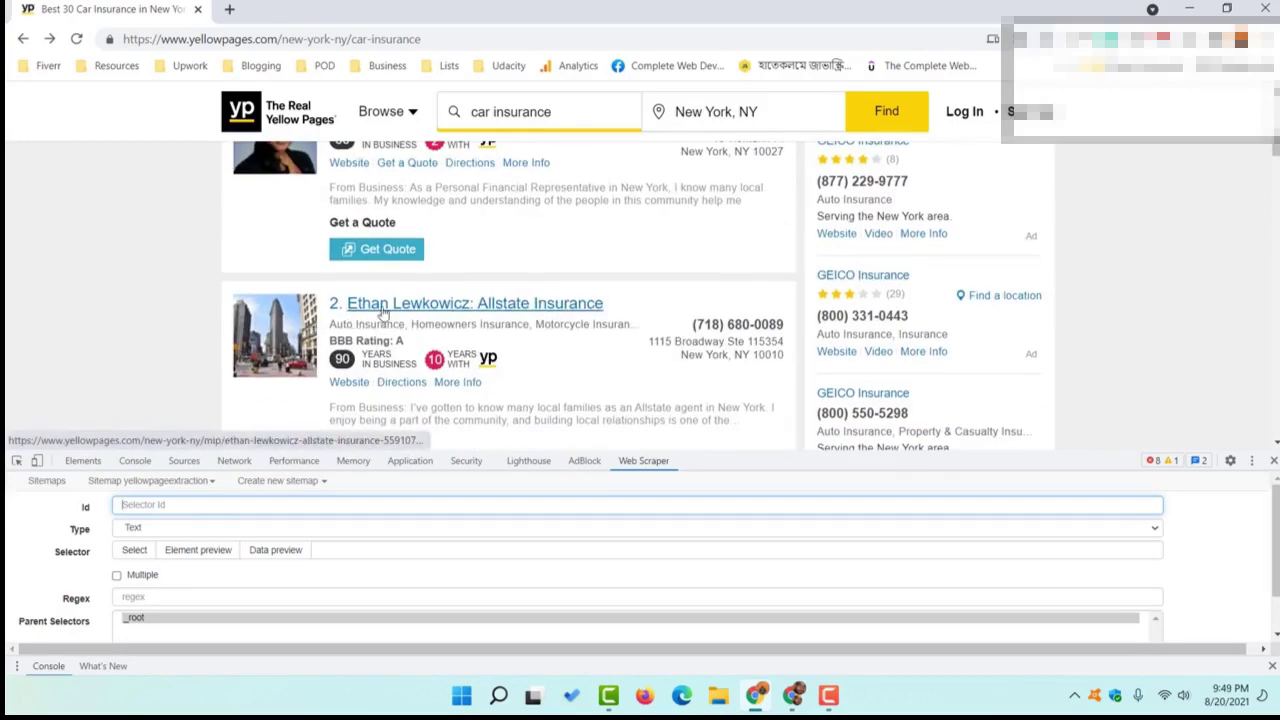
{"action": "scroll", "coordinate": [412, 313], "scroll_direction": "down", "scroll_amount": 1}
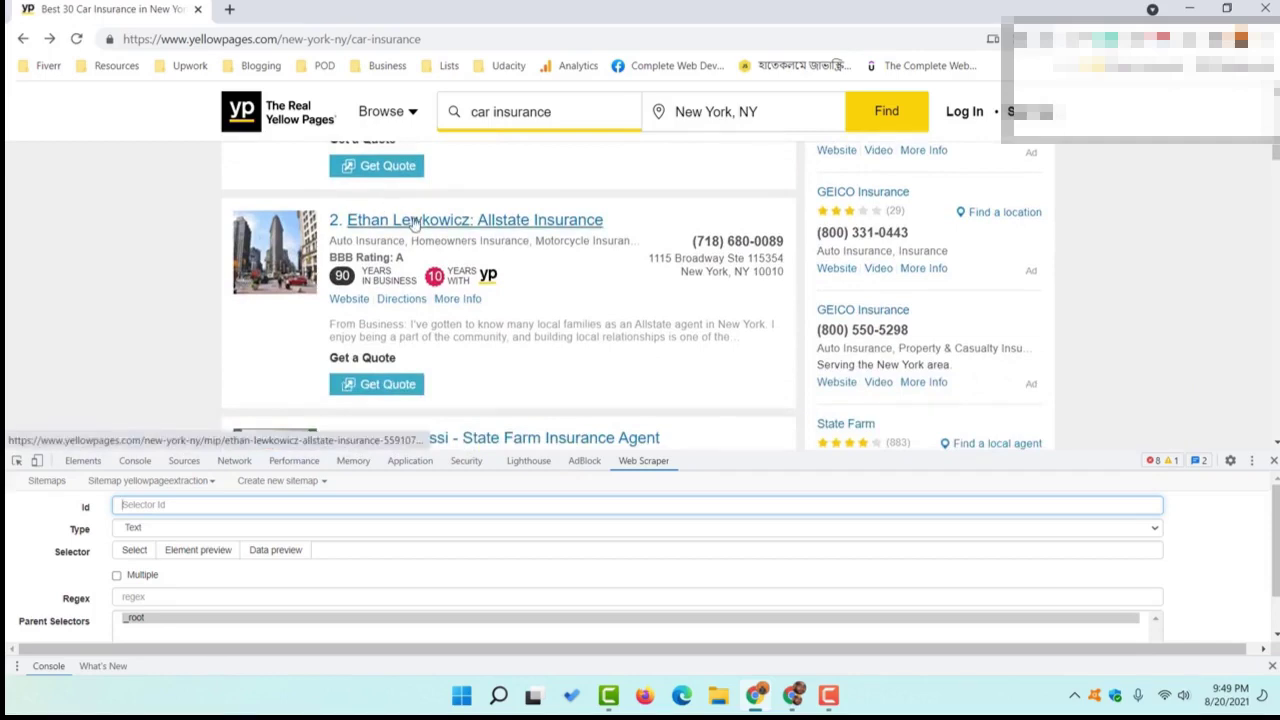
{"action": "scroll", "coordinate": [394, 265], "scroll_direction": "down", "scroll_amount": 2}
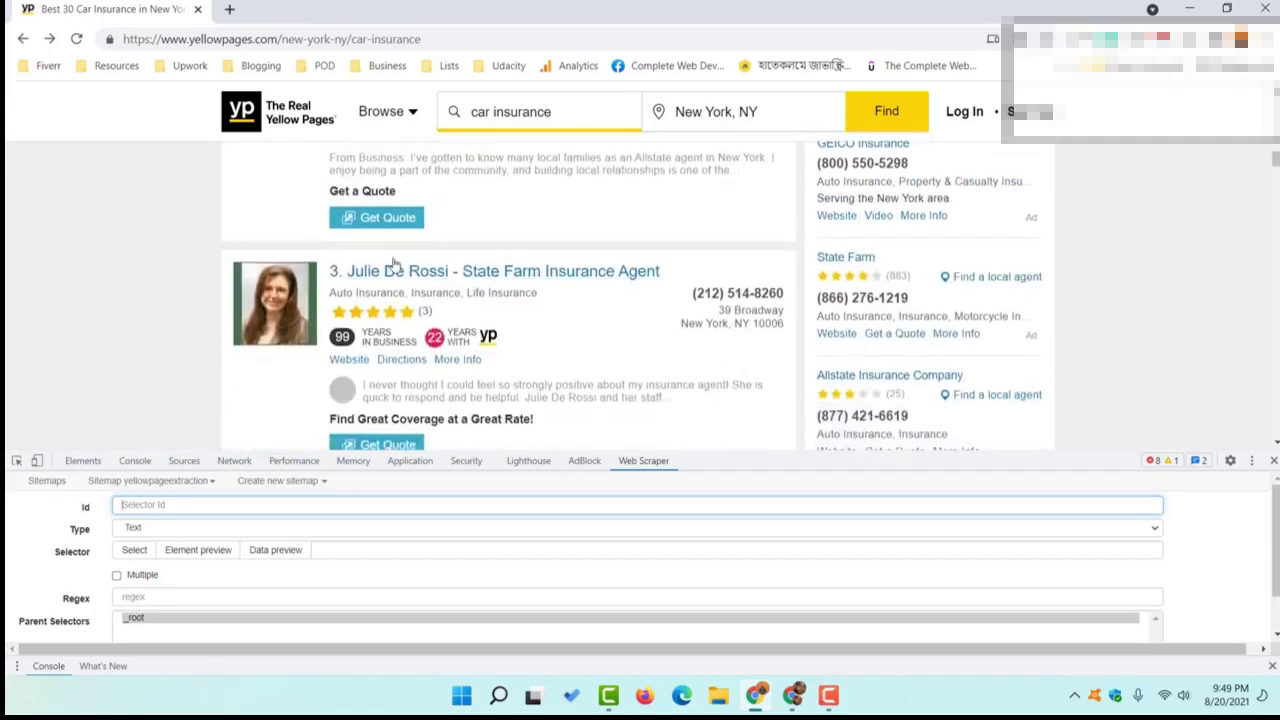
{"action": "scroll", "coordinate": [395, 268], "scroll_direction": "down", "scroll_amount": 2}
{"action": "scroll", "coordinate": [397, 291], "scroll_direction": "down", "scroll_amount": 2}
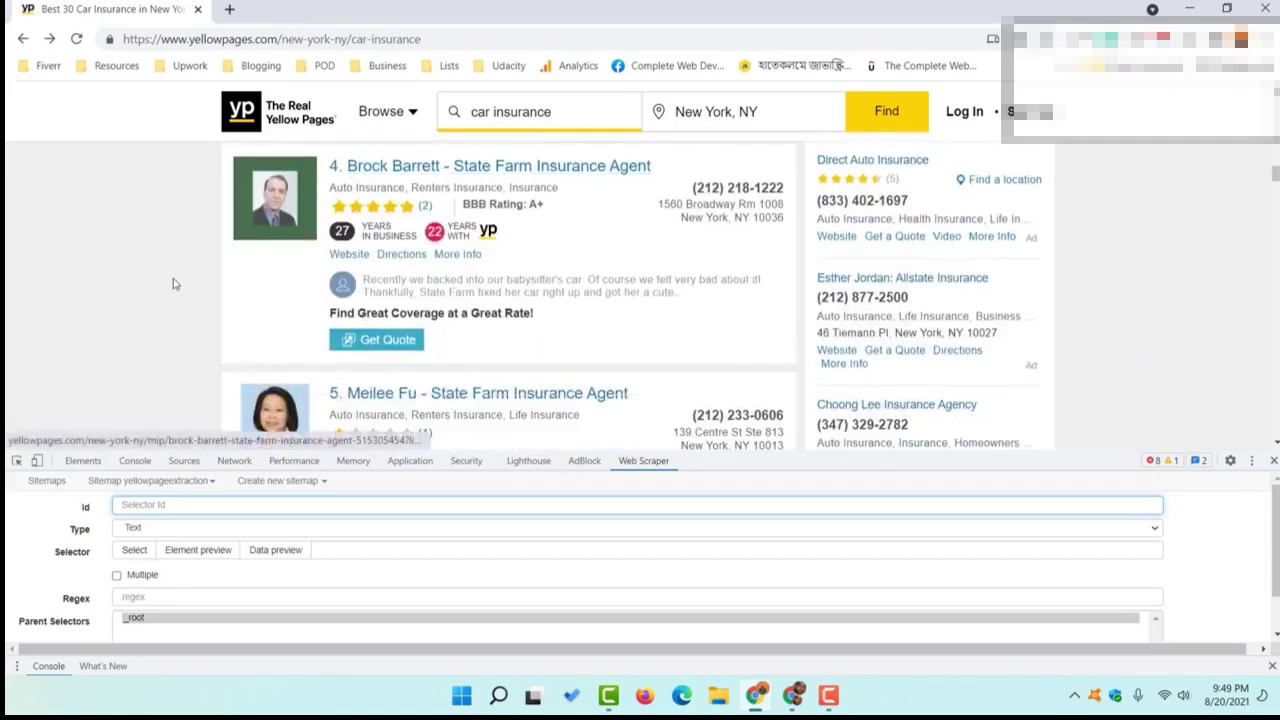
{"action": "scroll", "coordinate": [170, 285], "scroll_direction": "up", "scroll_amount": 5}
{"action": "scroll", "coordinate": [169, 286], "scroll_direction": "up", "scroll_amount": 5}
{"action": "scroll", "coordinate": [169, 286], "scroll_direction": "up", "scroll_amount": 3}
{"action": "scroll", "coordinate": [169, 289], "scroll_direction": "down", "scroll_amount": 4}
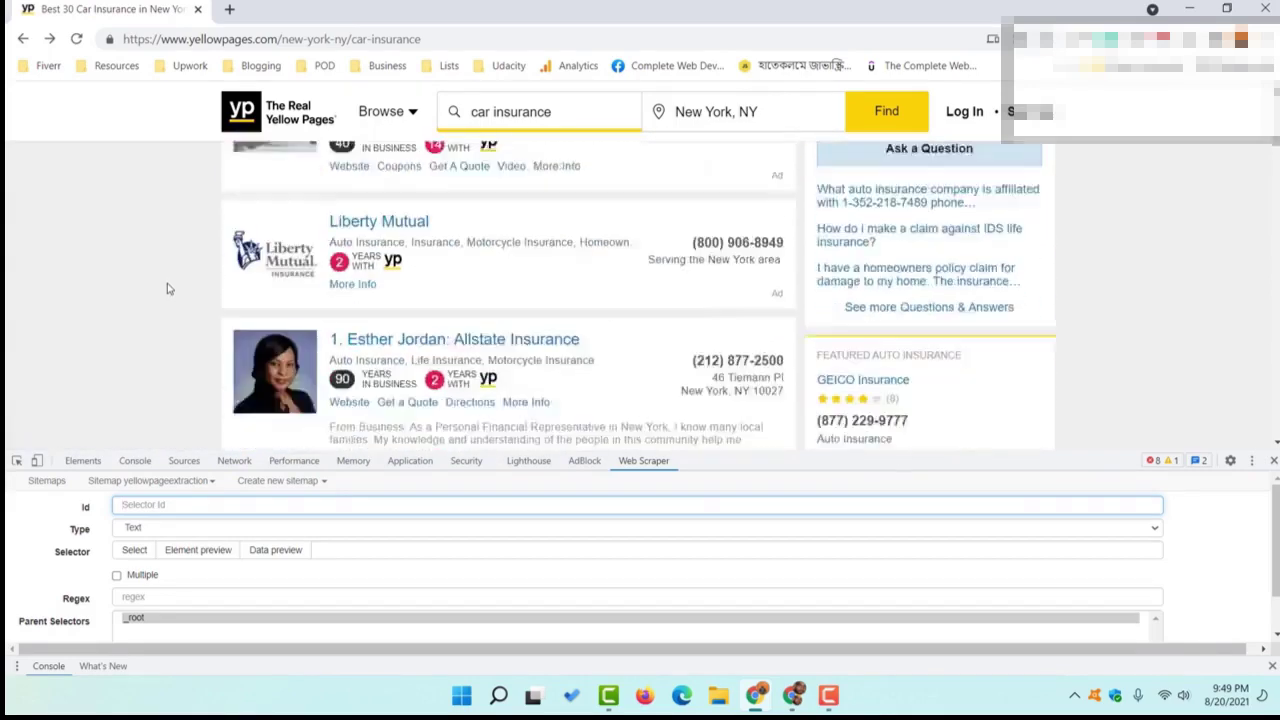
{"action": "scroll", "coordinate": [170, 289], "scroll_direction": "down", "scroll_amount": 1}
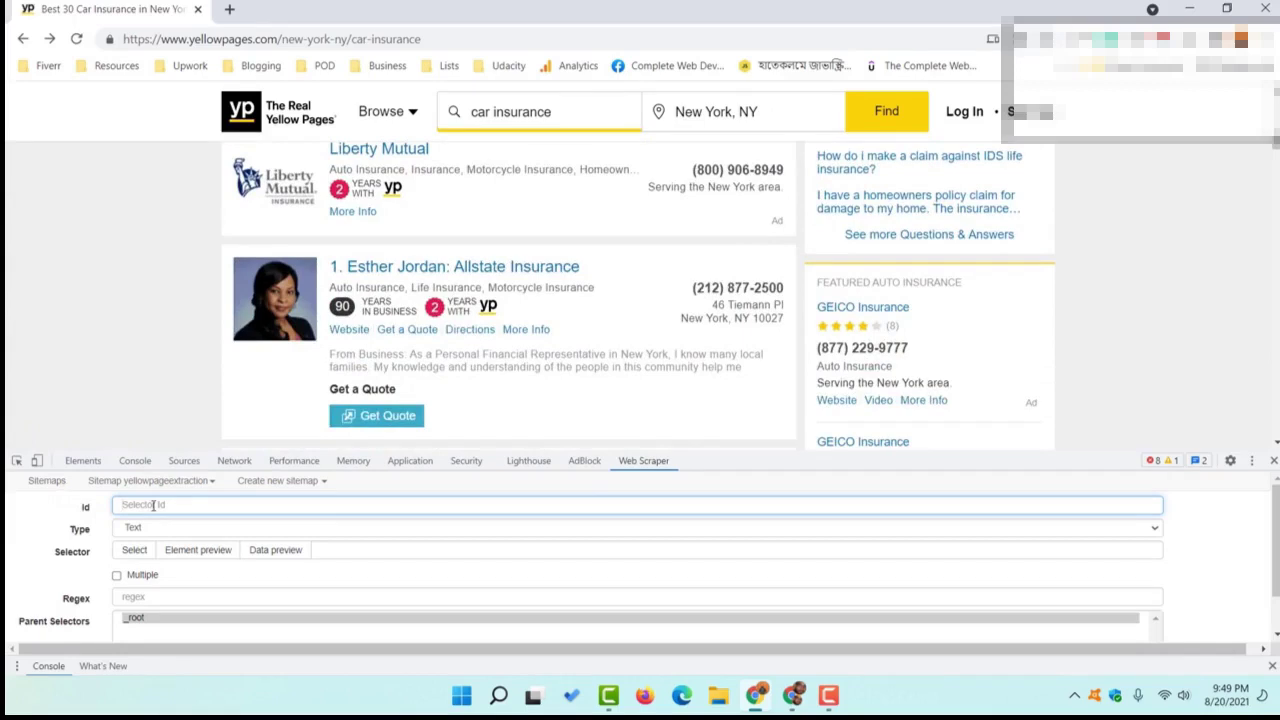
Name the new selector 'links', set its type to Link, and enable Multiple
{"action": "type", "text": "links"}
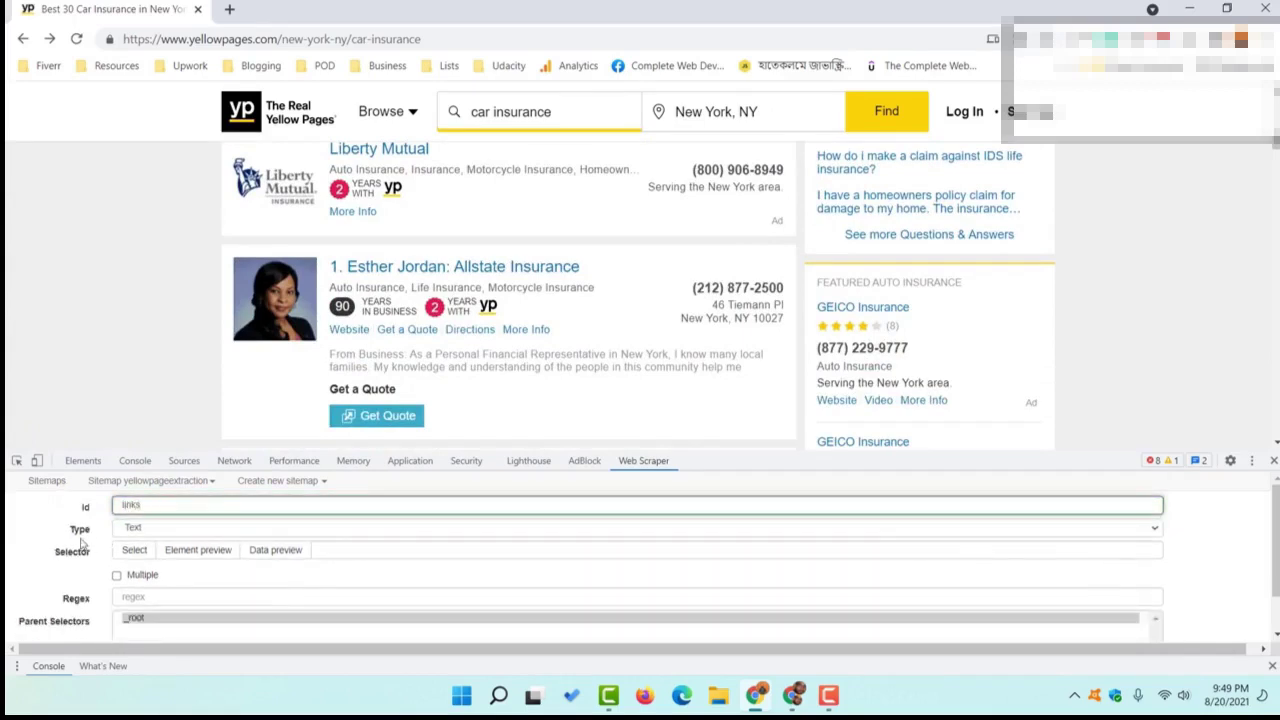
{"action": "left_click", "coordinate": [145, 534]}
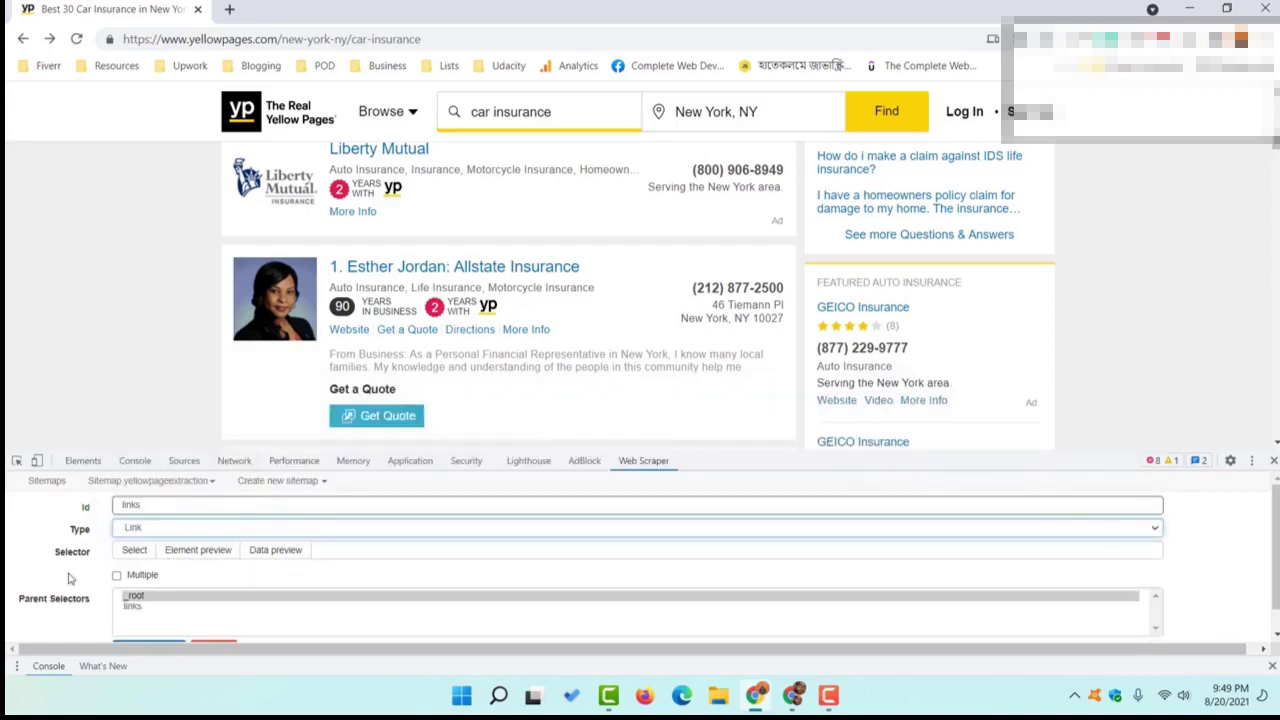
{"action": "left_click", "coordinate": [117, 575]}
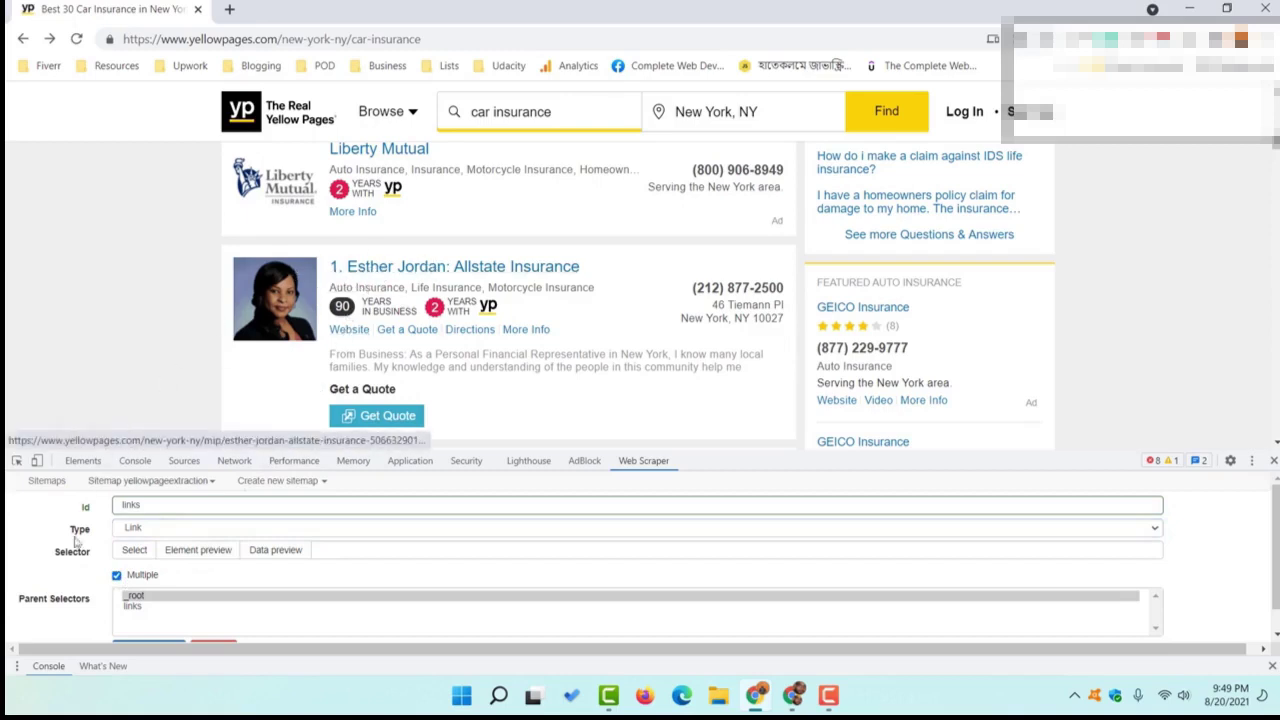
Pick two business-name links so every listing matches (.ly a.business-name), then save the selector
{"action": "left_click", "coordinate": [135, 551]}
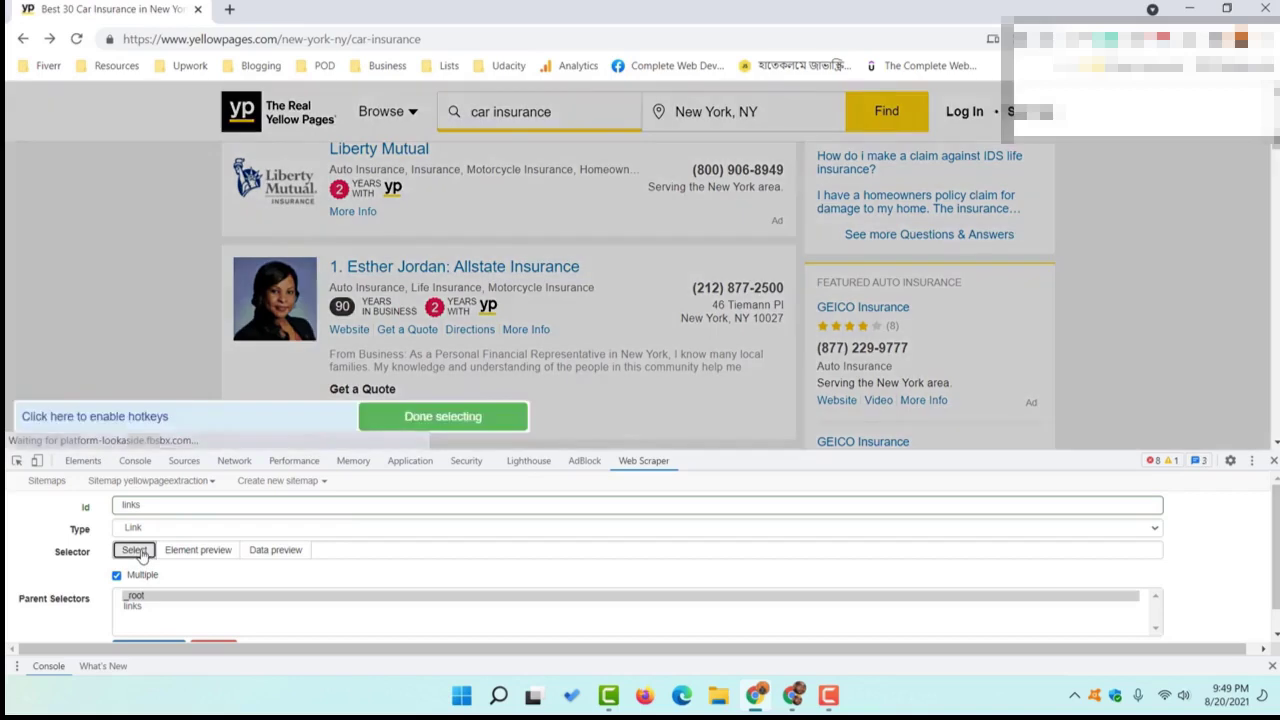
{"action": "left_click", "coordinate": [375, 270]}
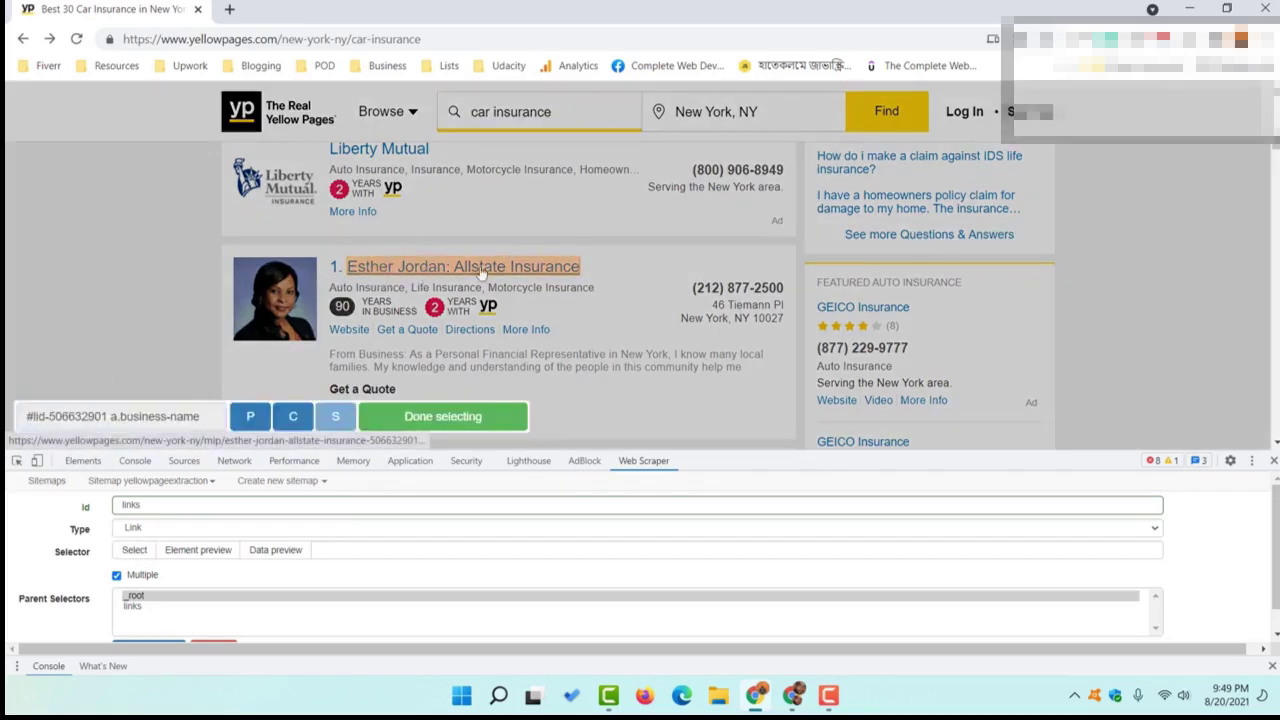
{"action": "scroll", "coordinate": [531, 302], "scroll_direction": "down", "scroll_amount": 1}
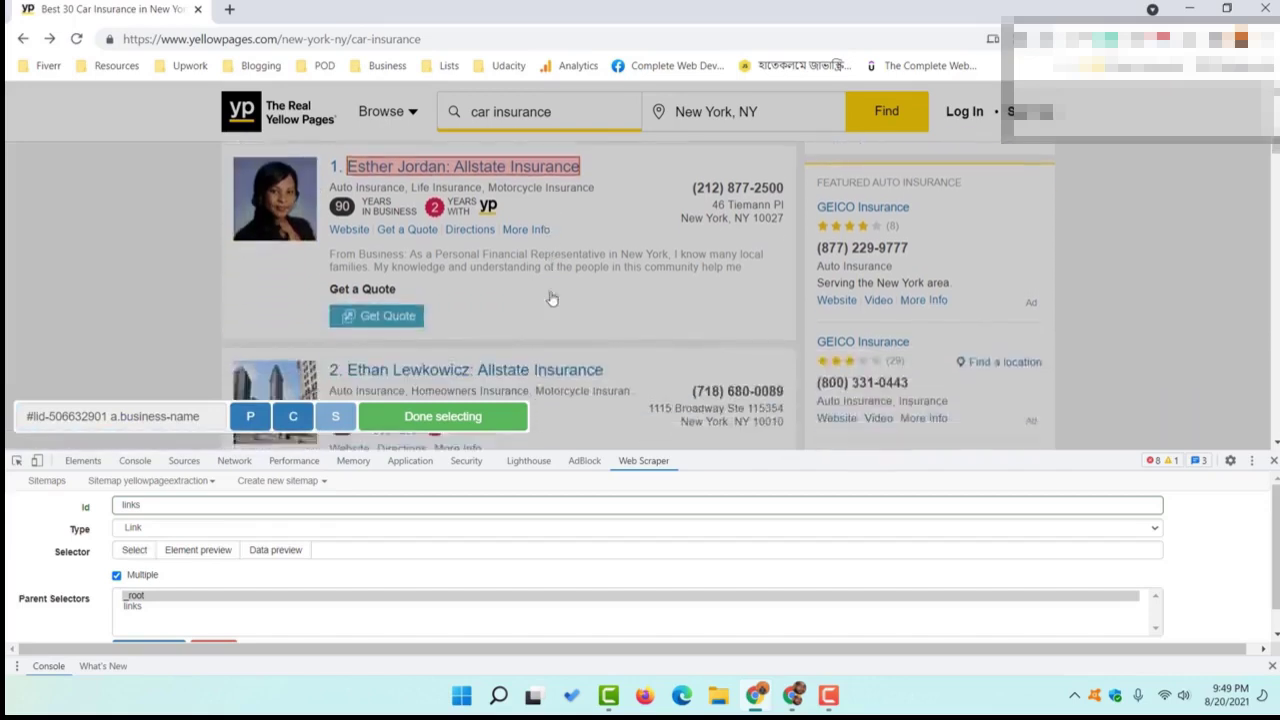
{"action": "scroll", "coordinate": [540, 304], "scroll_direction": "down", "scroll_amount": 2}
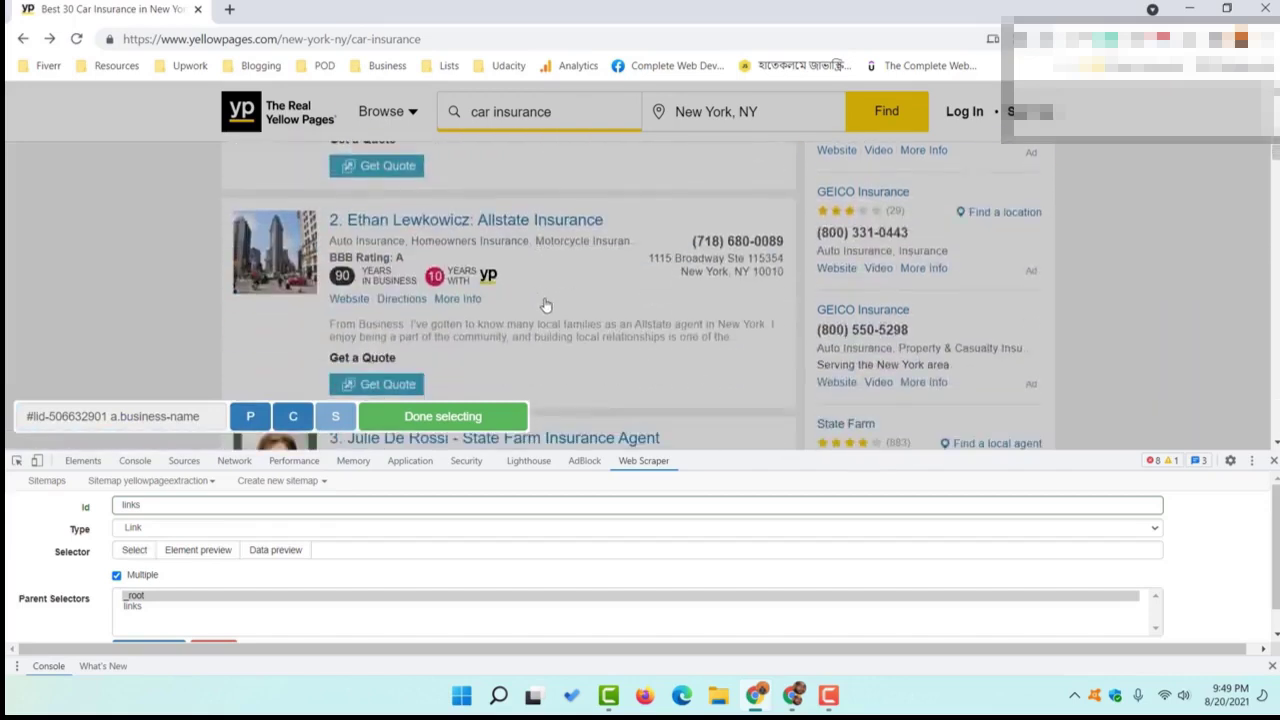
{"action": "left_click", "coordinate": [458, 224]}
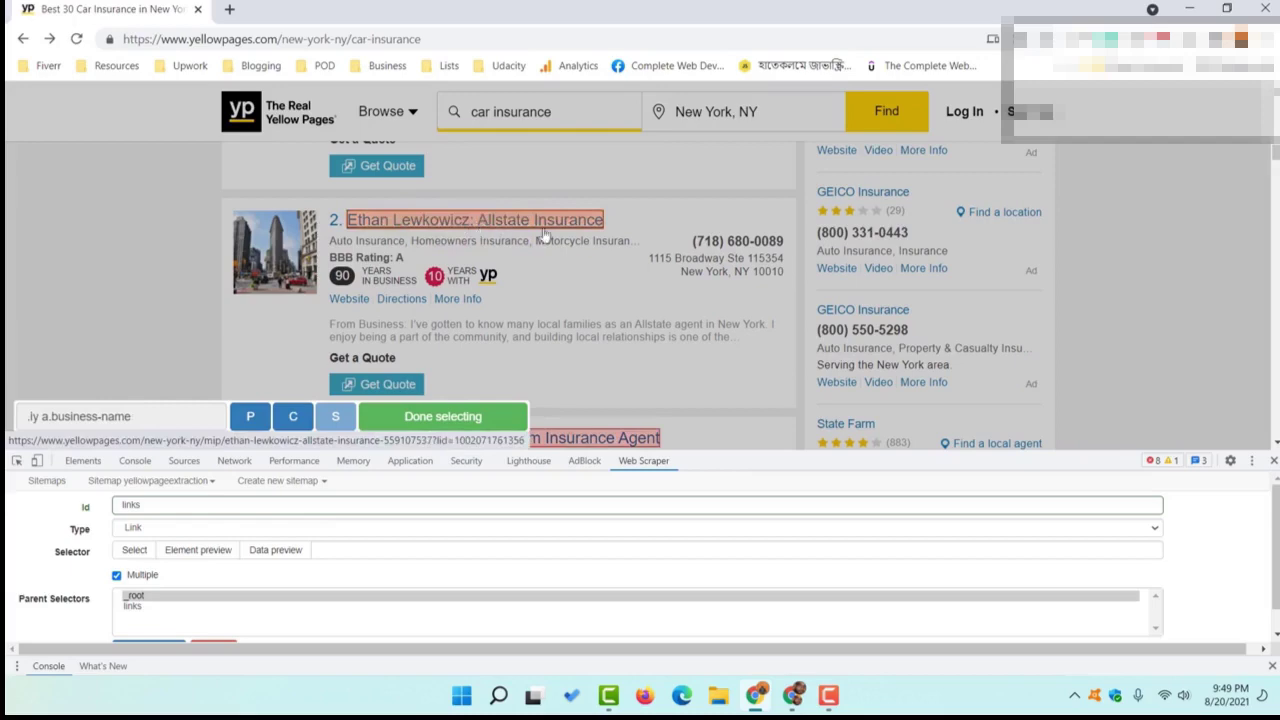
{"action": "scroll", "coordinate": [620, 285], "scroll_direction": "down", "scroll_amount": 1}
{"action": "scroll", "coordinate": [390, 345], "scroll_direction": "down", "scroll_amount": 1}
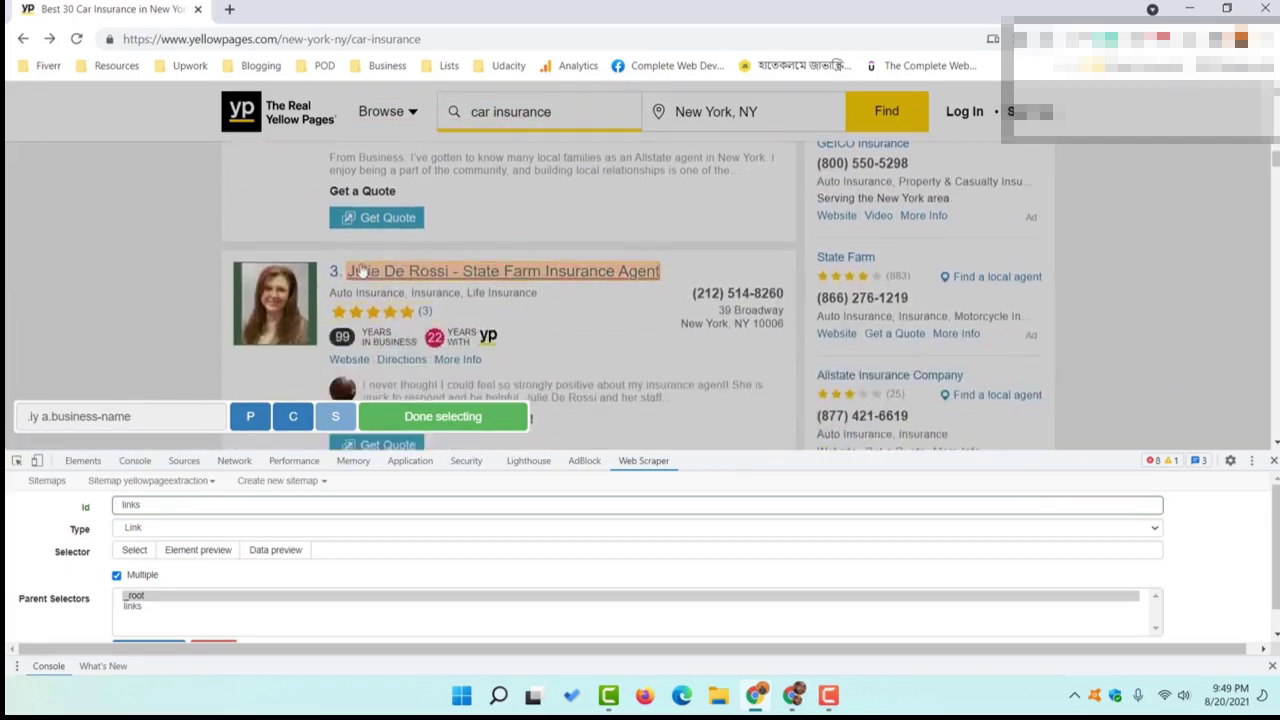
{"action": "scroll", "coordinate": [631, 270], "scroll_direction": "down", "scroll_amount": 2}
{"action": "scroll", "coordinate": [446, 290], "scroll_direction": "down", "scroll_amount": 1}
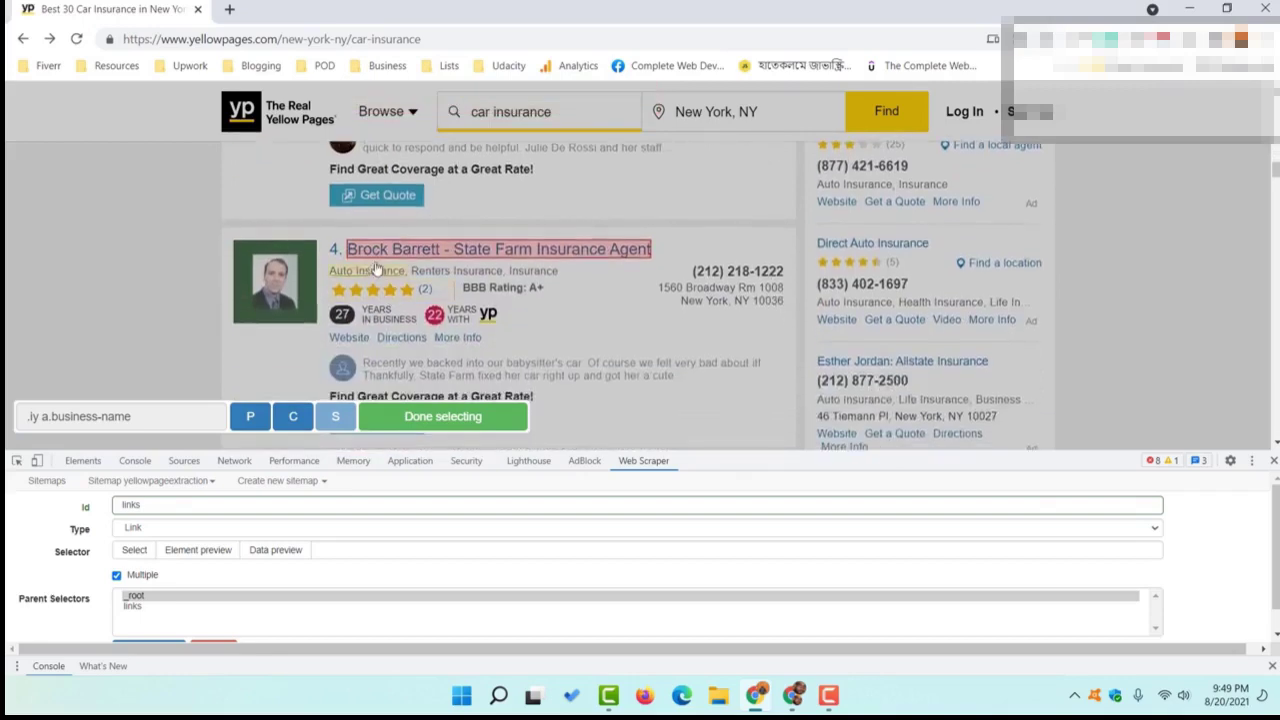
{"action": "scroll", "coordinate": [455, 298], "scroll_direction": "down", "scroll_amount": 2}
{"action": "scroll", "coordinate": [470, 306], "scroll_direction": "down", "scroll_amount": 2}
{"action": "scroll", "coordinate": [470, 306], "scroll_direction": "down", "scroll_amount": 2}
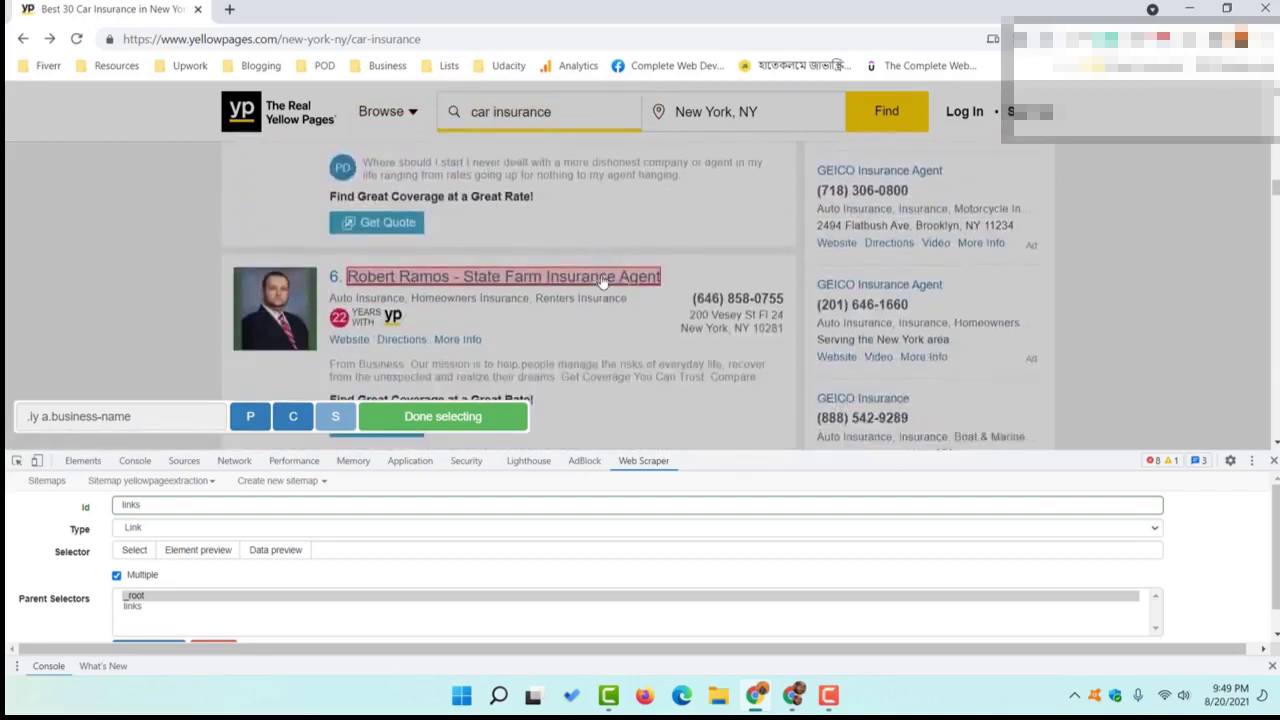
{"action": "scroll", "coordinate": [520, 305], "scroll_direction": "down", "scroll_amount": 1}
{"action": "scroll", "coordinate": [580, 305], "scroll_direction": "down", "scroll_amount": 1}
{"action": "scroll", "coordinate": [632, 304], "scroll_direction": "down", "scroll_amount": 1}
{"action": "scroll", "coordinate": [628, 300], "scroll_direction": "down", "scroll_amount": 5}
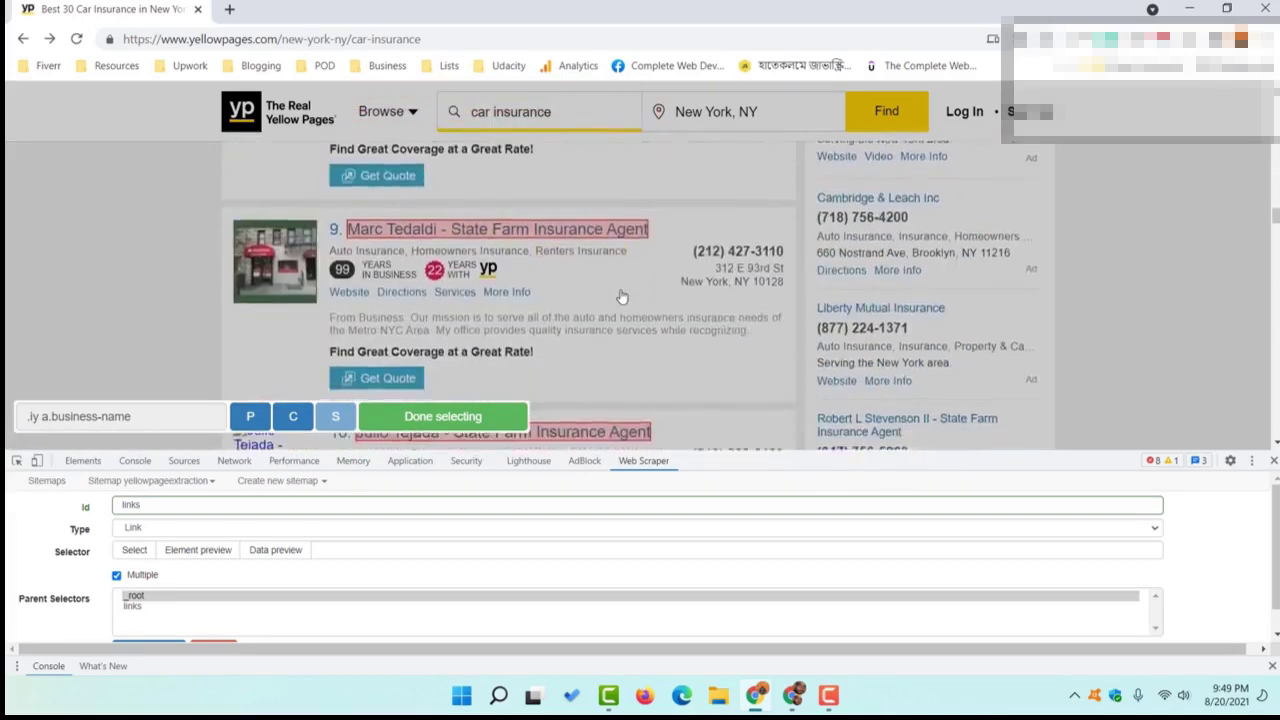
{"action": "scroll", "coordinate": [640, 294], "scroll_direction": "down", "scroll_amount": 6}
{"action": "scroll", "coordinate": [650, 302], "scroll_direction": "down", "scroll_amount": 5}
{"action": "scroll", "coordinate": [662, 312], "scroll_direction": "down", "scroll_amount": 5}
{"action": "scroll", "coordinate": [667, 310], "scroll_direction": "down", "scroll_amount": 6}
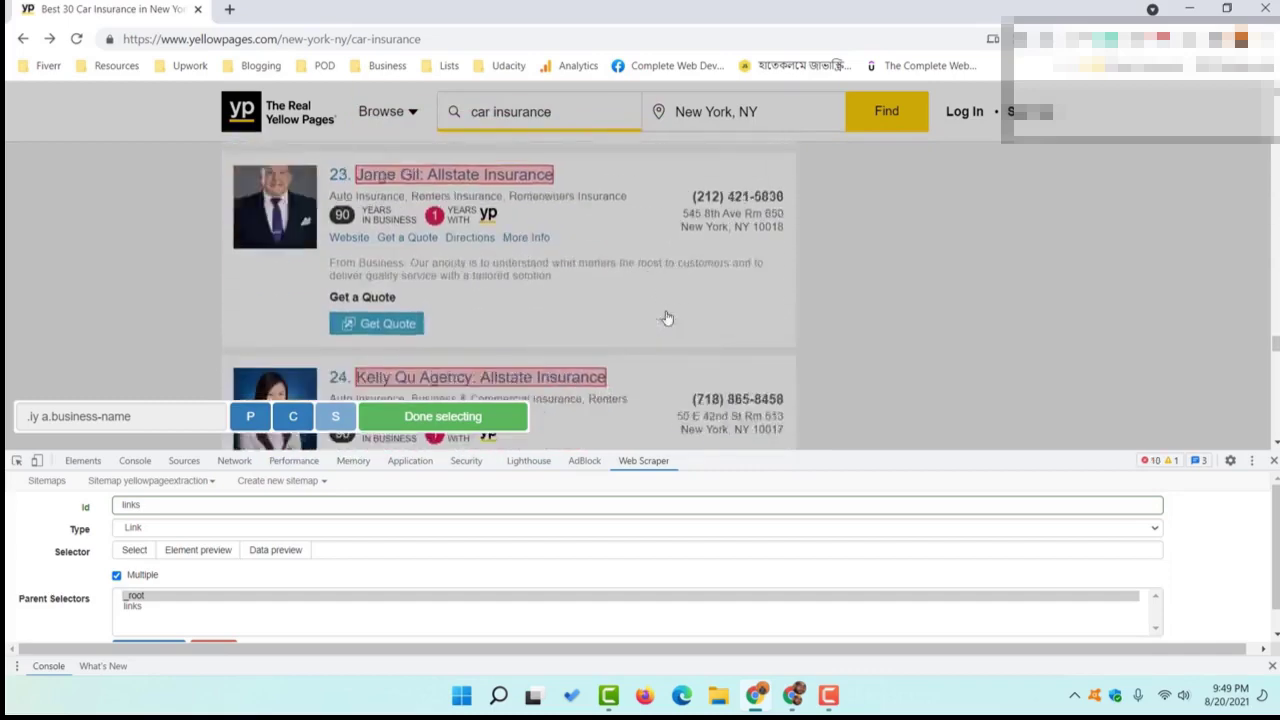
{"action": "scroll", "coordinate": [670, 300], "scroll_direction": "down", "scroll_amount": 4}
{"action": "scroll", "coordinate": [675, 292], "scroll_direction": "down", "scroll_amount": 2}
{"action": "scroll", "coordinate": [667, 287], "scroll_direction": "down", "scroll_amount": 2}
{"action": "scroll", "coordinate": [677, 282], "scroll_direction": "down", "scroll_amount": 5}
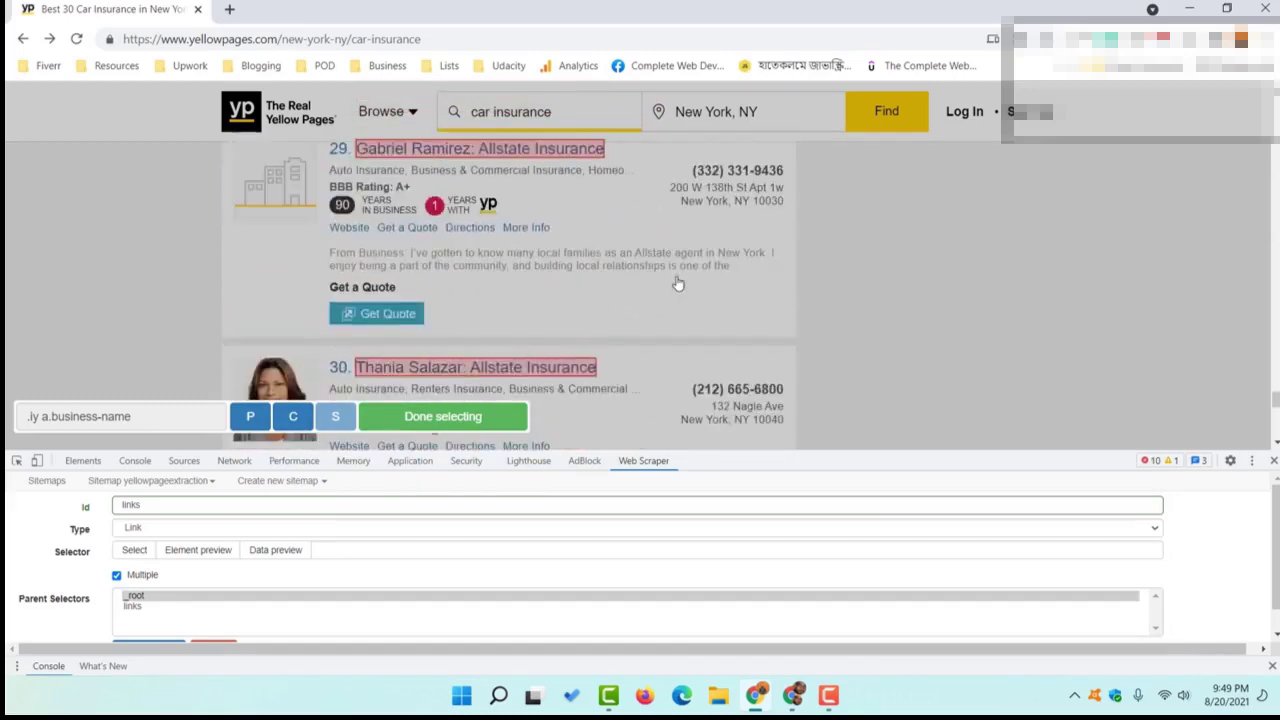
{"action": "scroll", "coordinate": [591, 306], "scroll_direction": "down", "scroll_amount": 2}
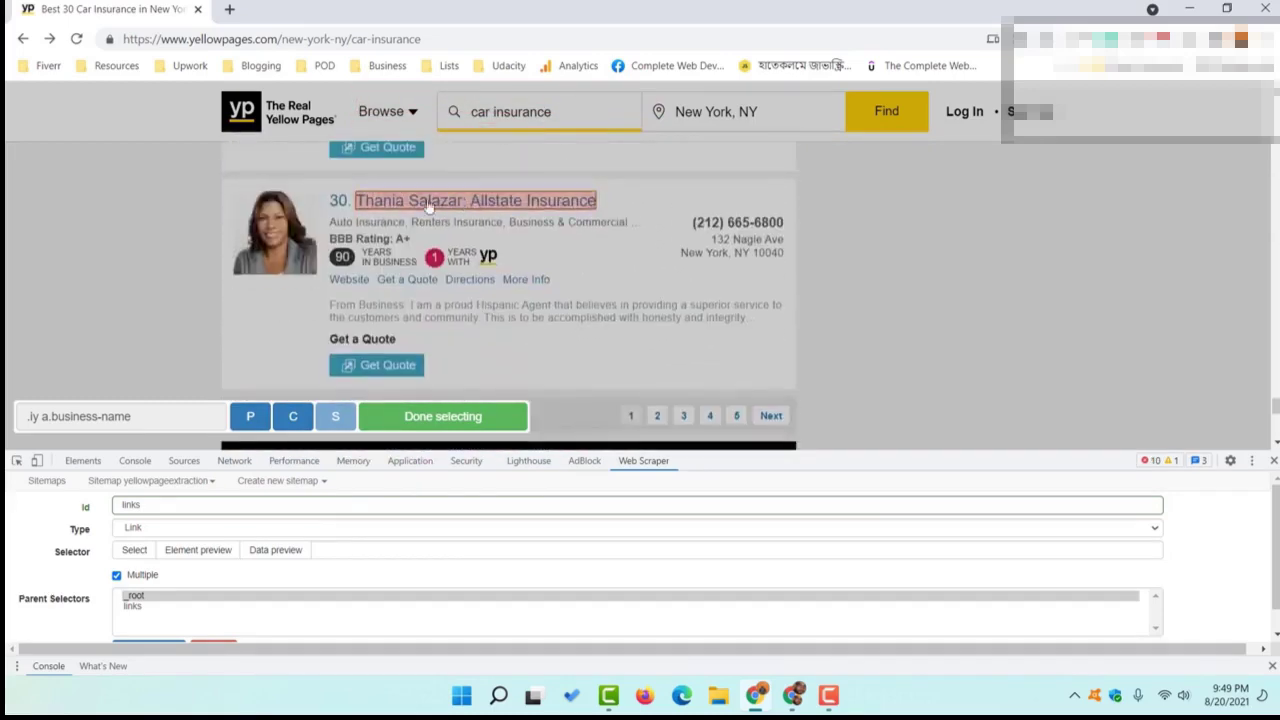
{"action": "scroll", "coordinate": [515, 290], "scroll_direction": "up", "scroll_amount": 5}
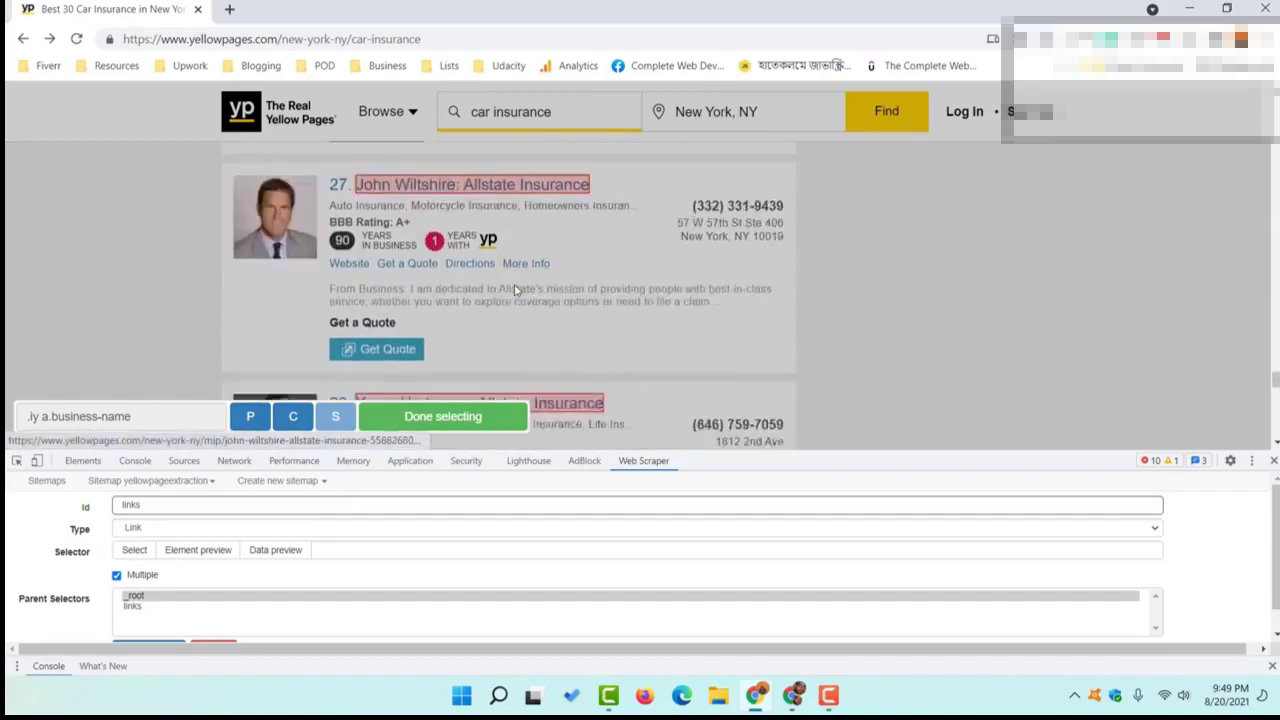
{"action": "scroll", "coordinate": [515, 290], "scroll_direction": "up", "scroll_amount": 6}
{"action": "scroll", "coordinate": [515, 290], "scroll_direction": "up", "scroll_amount": 8}
{"action": "scroll", "coordinate": [515, 290], "scroll_direction": "up", "scroll_amount": 10}
{"action": "scroll", "coordinate": [515, 290], "scroll_direction": "up", "scroll_amount": 8}
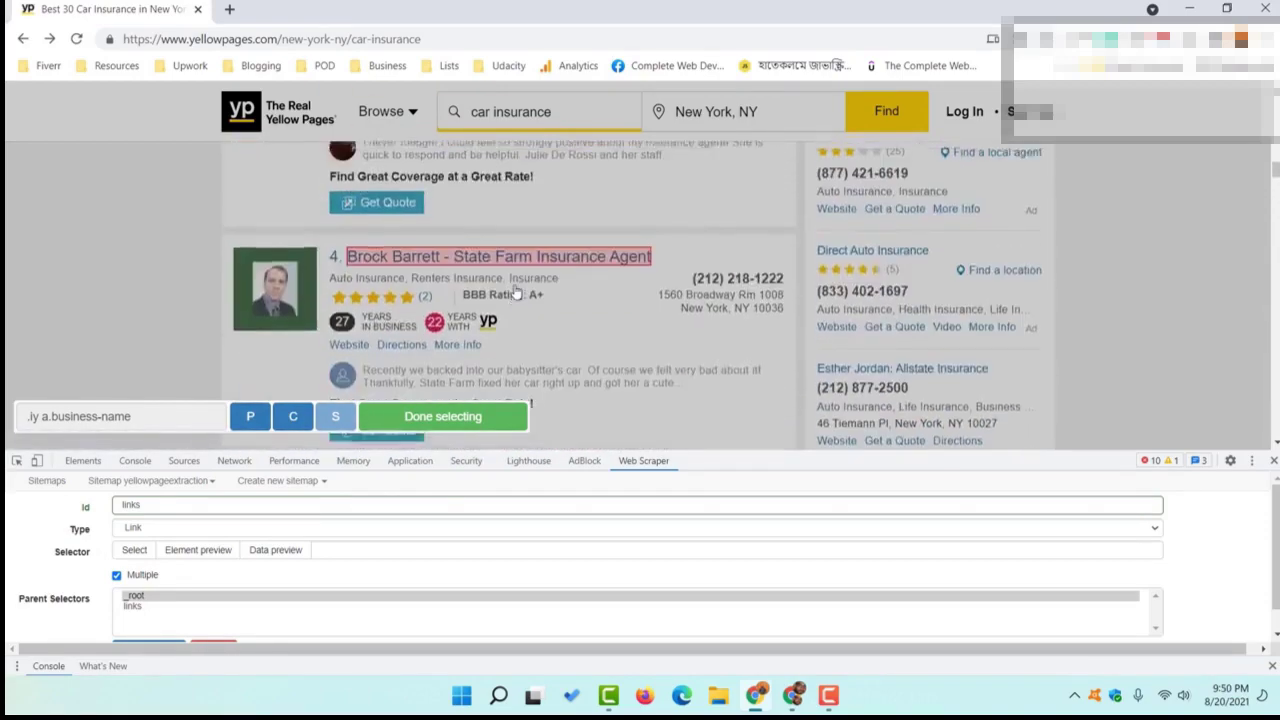
{"action": "scroll", "coordinate": [515, 290], "scroll_direction": "up", "scroll_amount": 1}
{"action": "scroll", "coordinate": [515, 290], "scroll_direction": "up", "scroll_amount": 3}
{"action": "scroll", "coordinate": [515, 290], "scroll_direction": "up", "scroll_amount": 1}
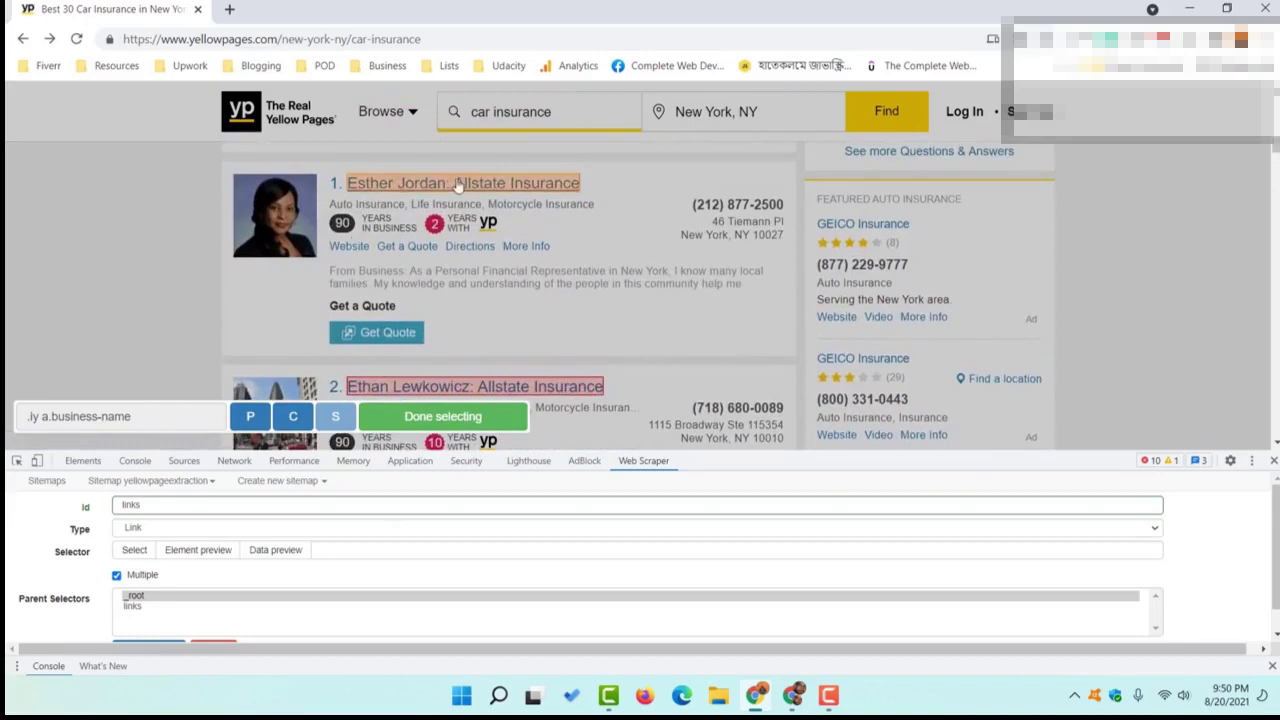
{"action": "left_click", "coordinate": [443, 420]}
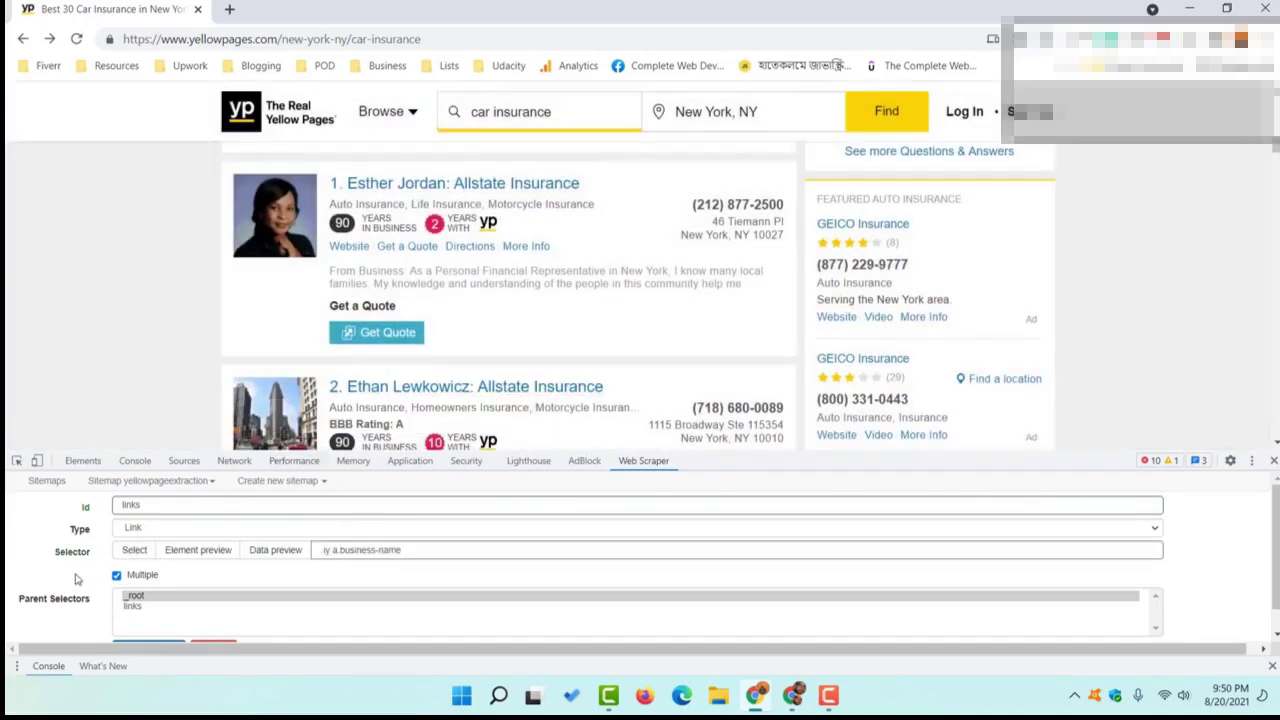
{"action": "scroll", "coordinate": [75, 575], "scroll_direction": "down", "scroll_amount": 1}
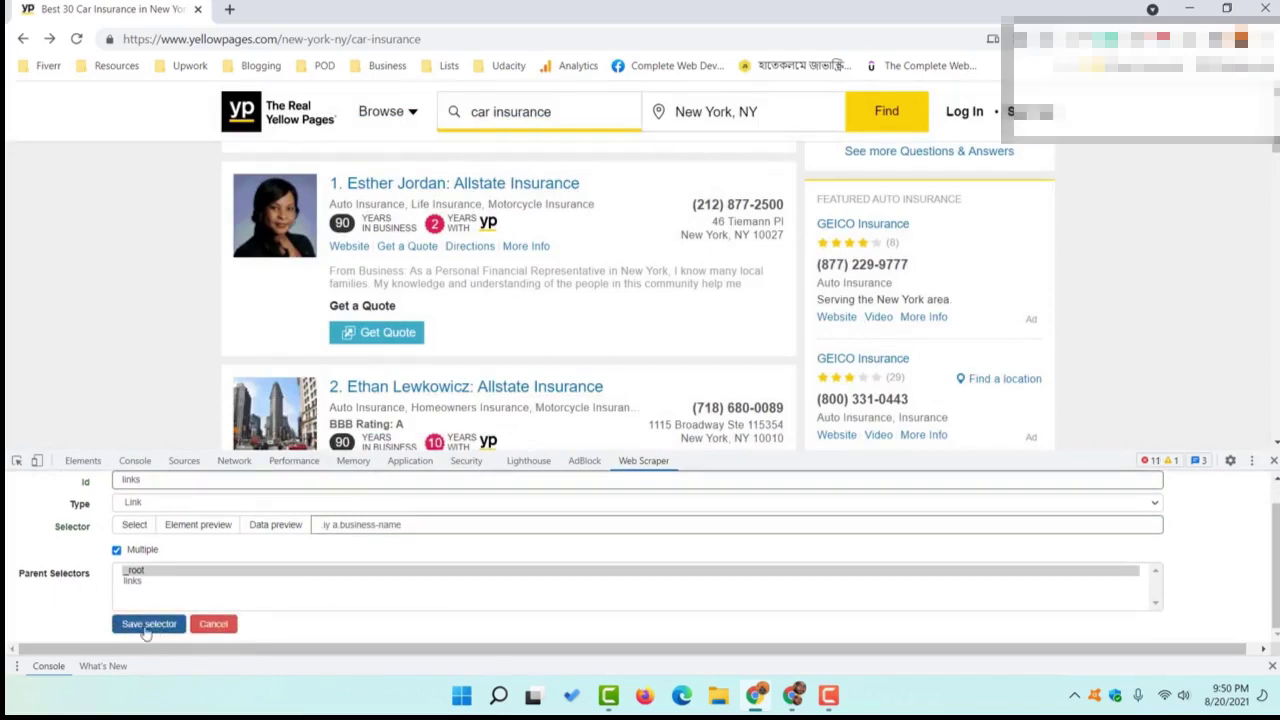
{"action": "left_click", "coordinate": [143, 630]}
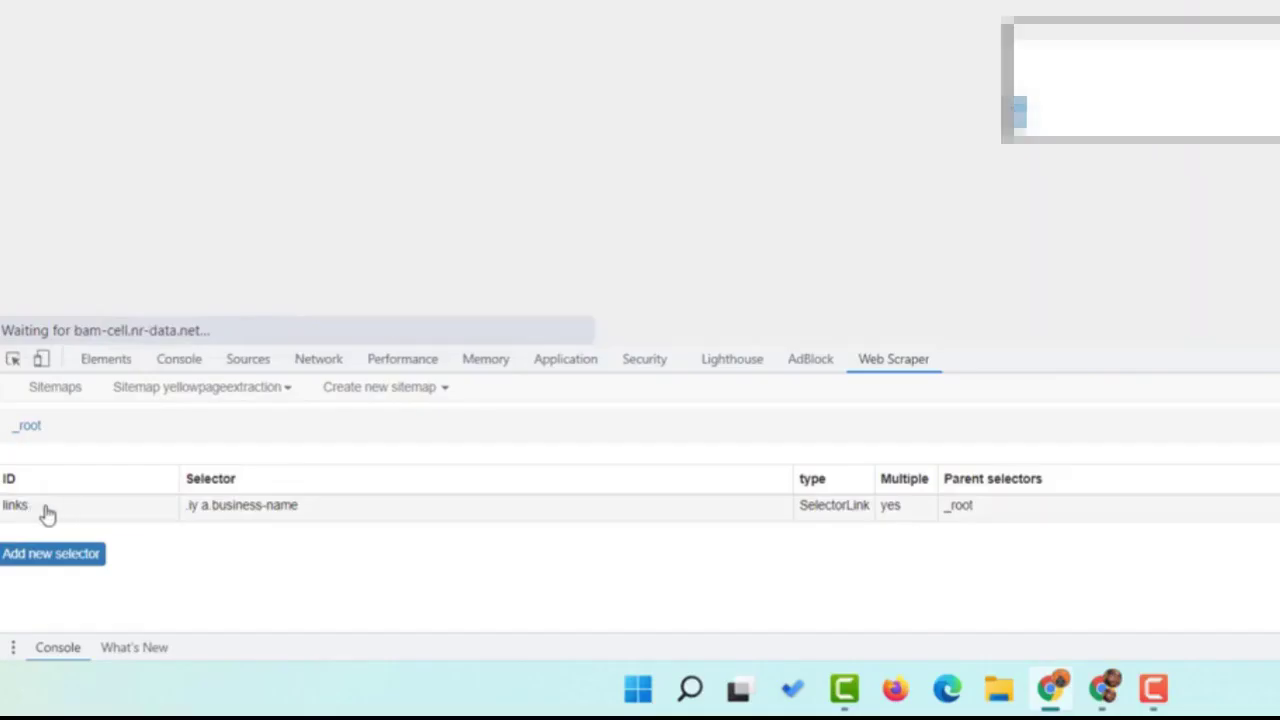
Open the 'links' selector row to show its empty child selector list
{"action": "left_click", "coordinate": [74, 512]}
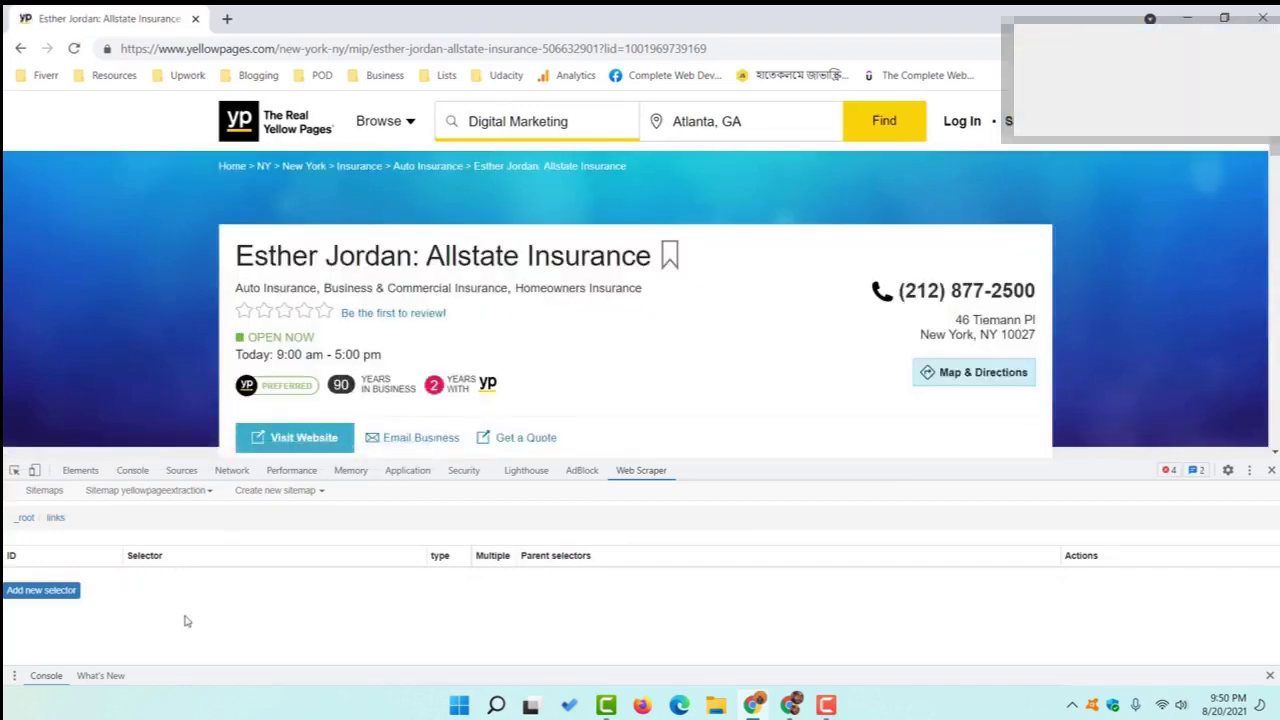
Add a child selector 'Name' under links using the listing's h1 business title
{"action": "left_click", "coordinate": [25, 590]}
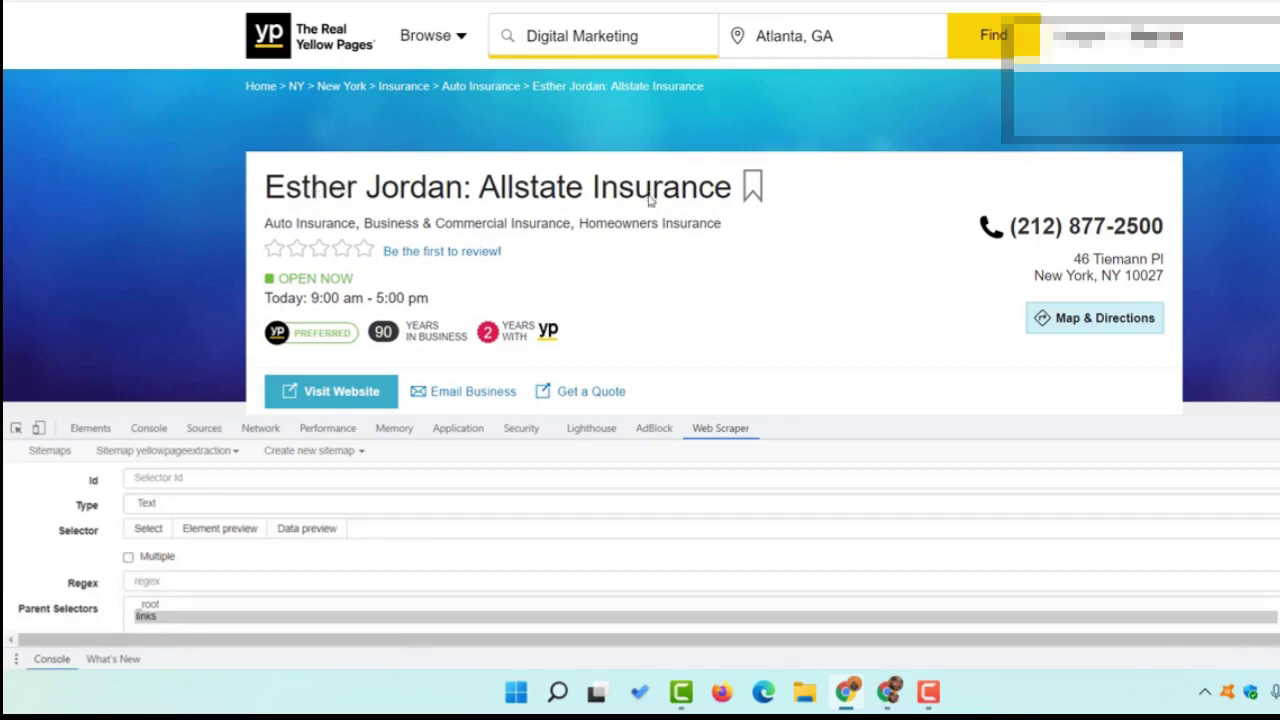
{"action": "left_click", "coordinate": [226, 476]}
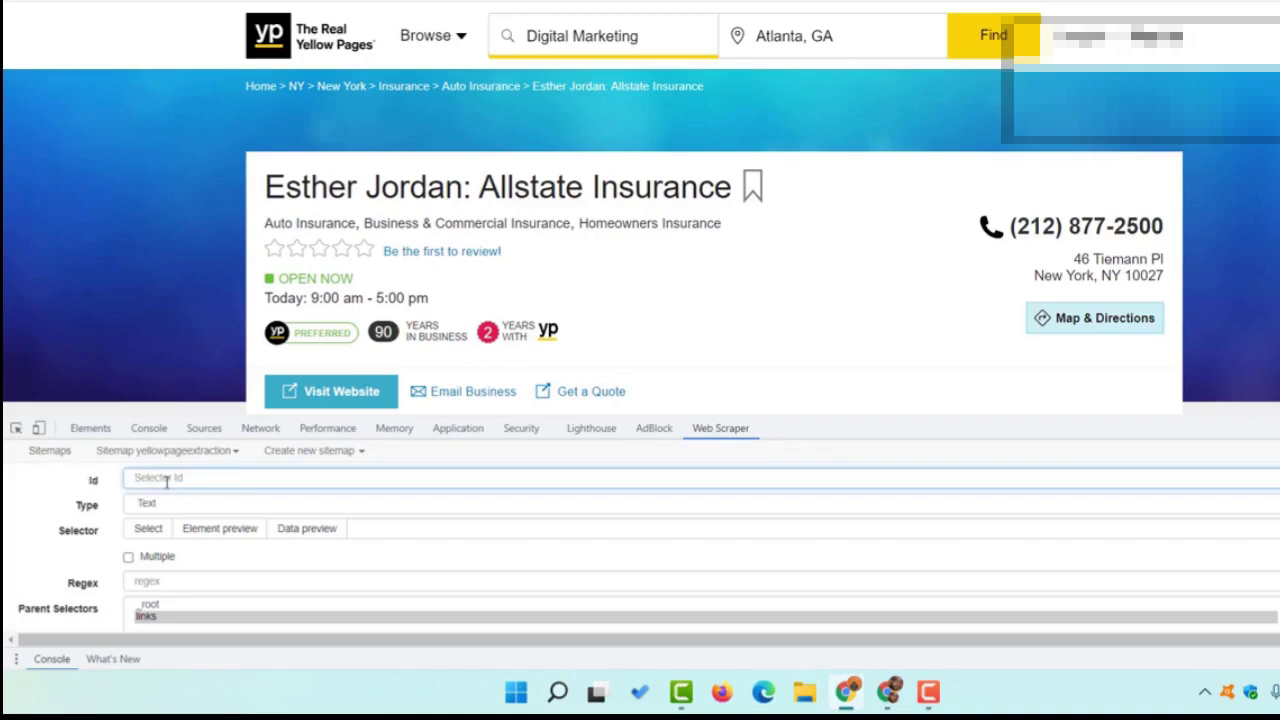
{"action": "type", "text": "Busin"}
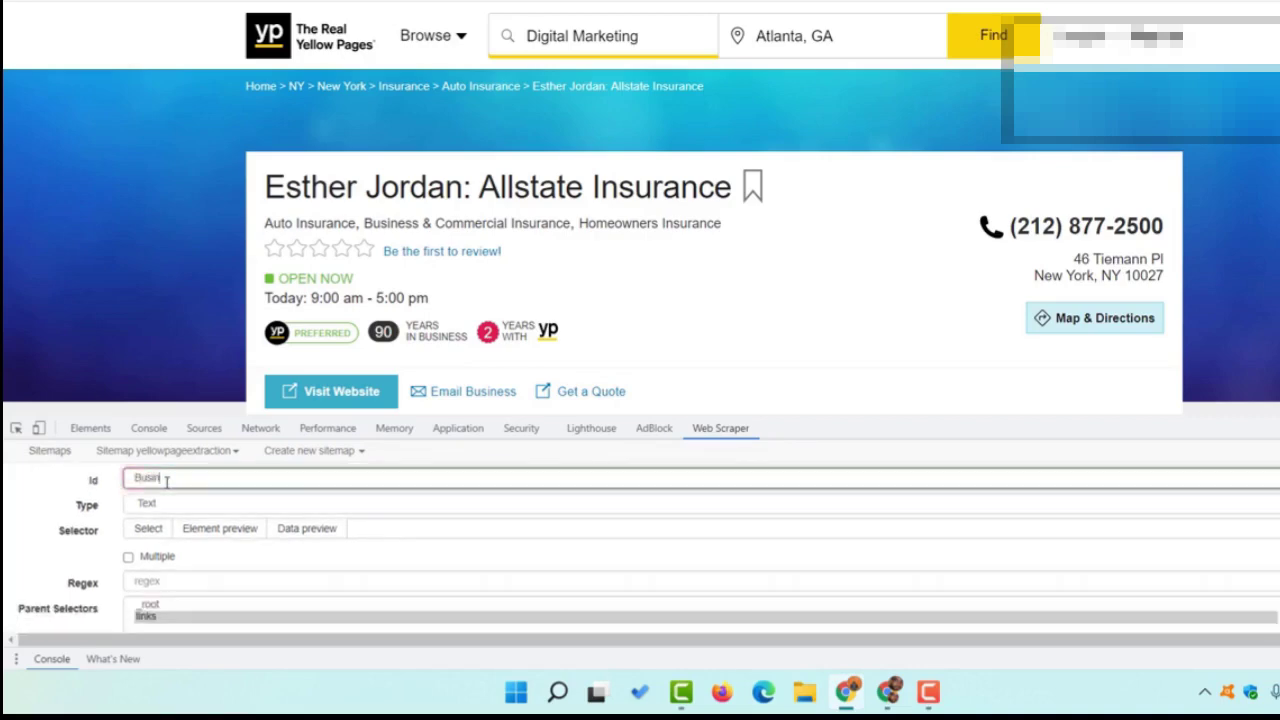
{"action": "key", "text": "BackSpace"}
{"action": "key", "text": "BackSpace"}
{"action": "key", "text": "BackSpace"}
{"action": "type", "text": "Name"}
{"action": "left_click", "coordinate": [148, 528]}
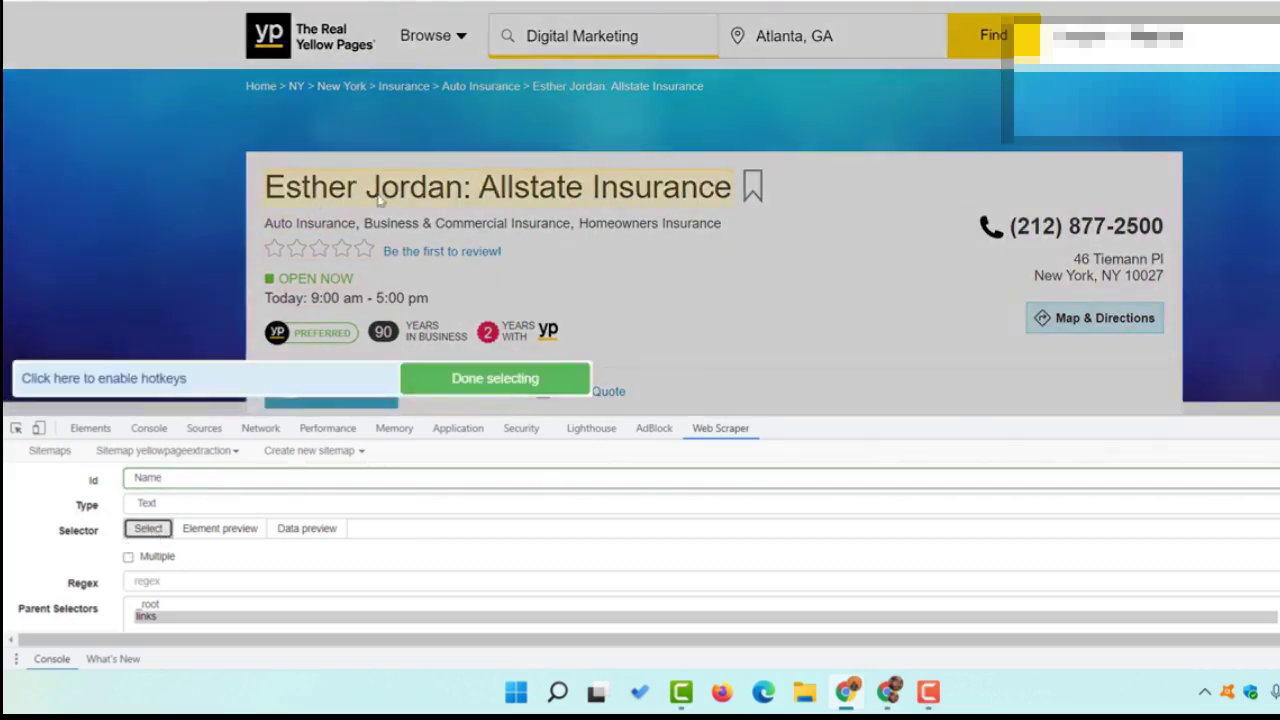
{"action": "left_click", "coordinate": [410, 197]}
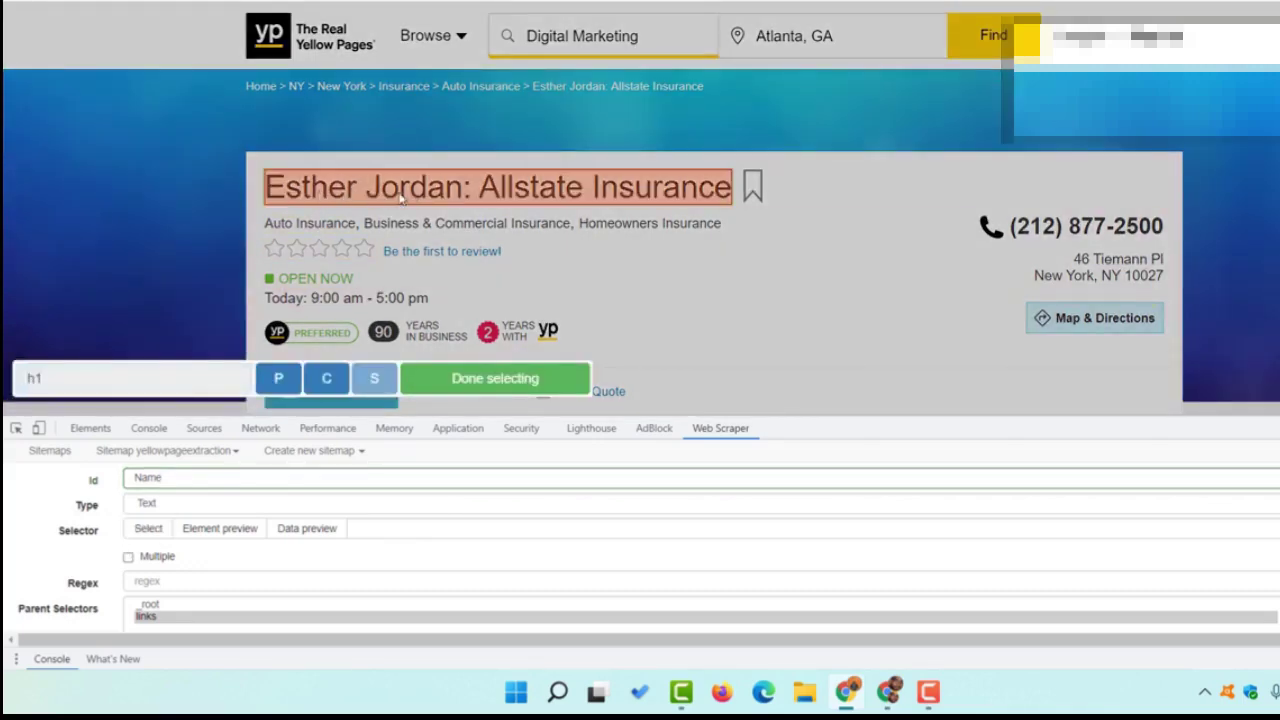
{"action": "left_click", "coordinate": [490, 388]}
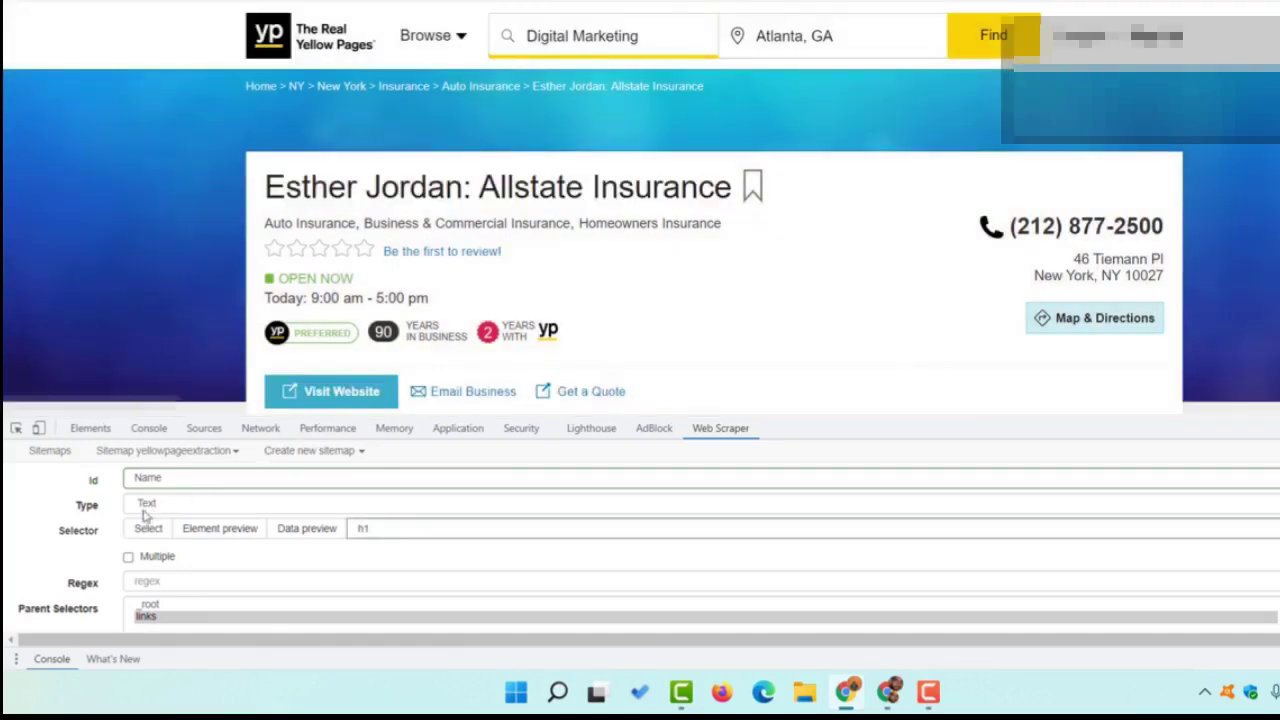
{"action": "scroll", "coordinate": [88, 545], "scroll_direction": "down", "scroll_amount": 1}
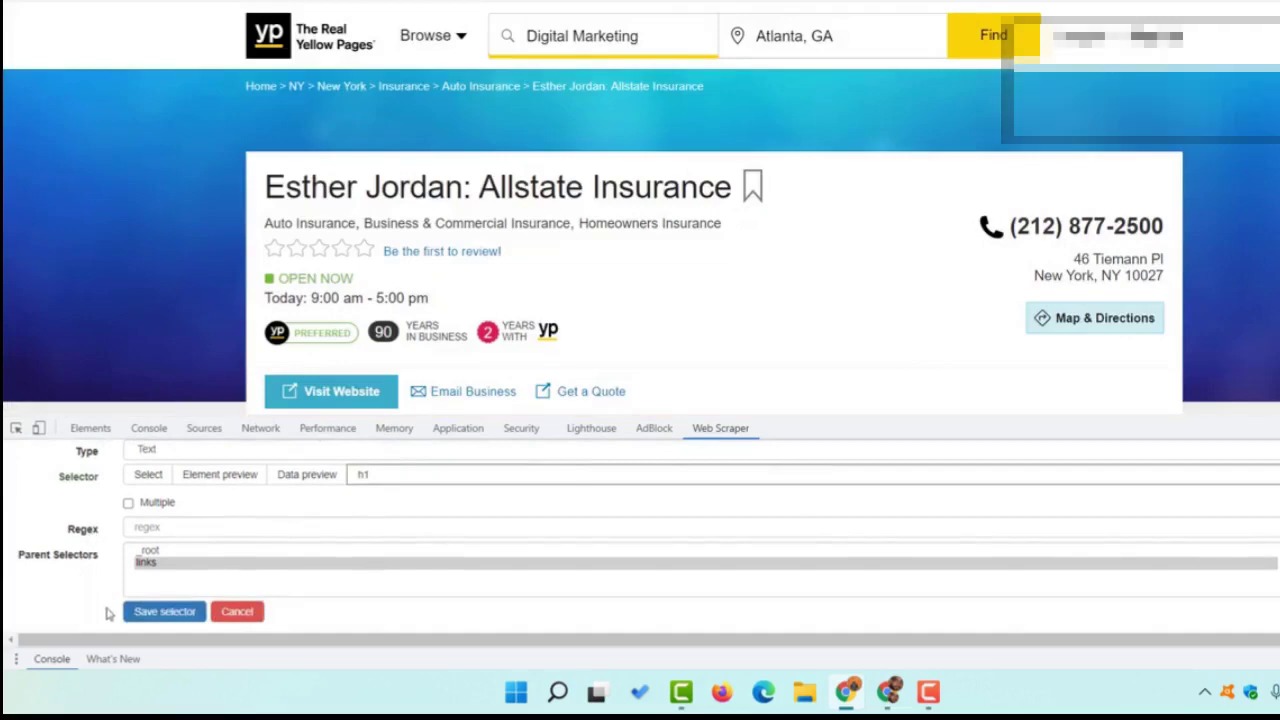
{"action": "left_click", "coordinate": [160, 612]}
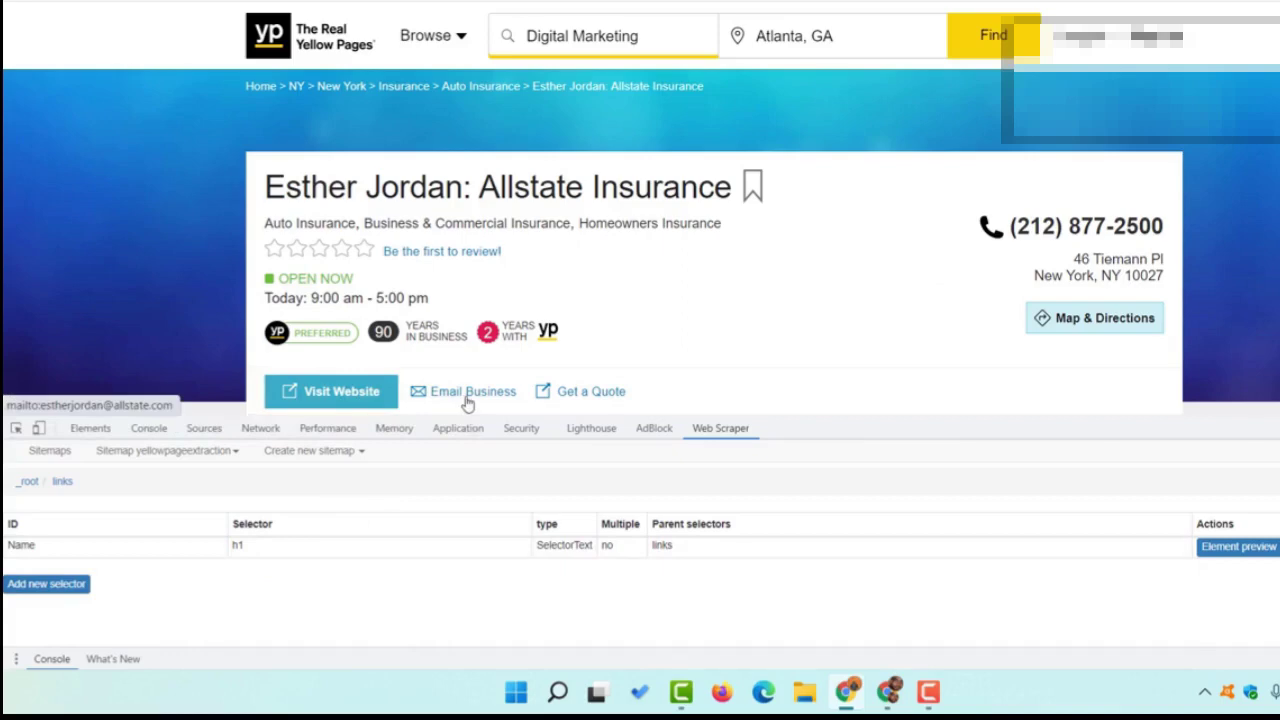
Add a child selector 'Phone' that picks the listing's phone number (p.phone)
{"action": "left_click", "coordinate": [60, 584]}
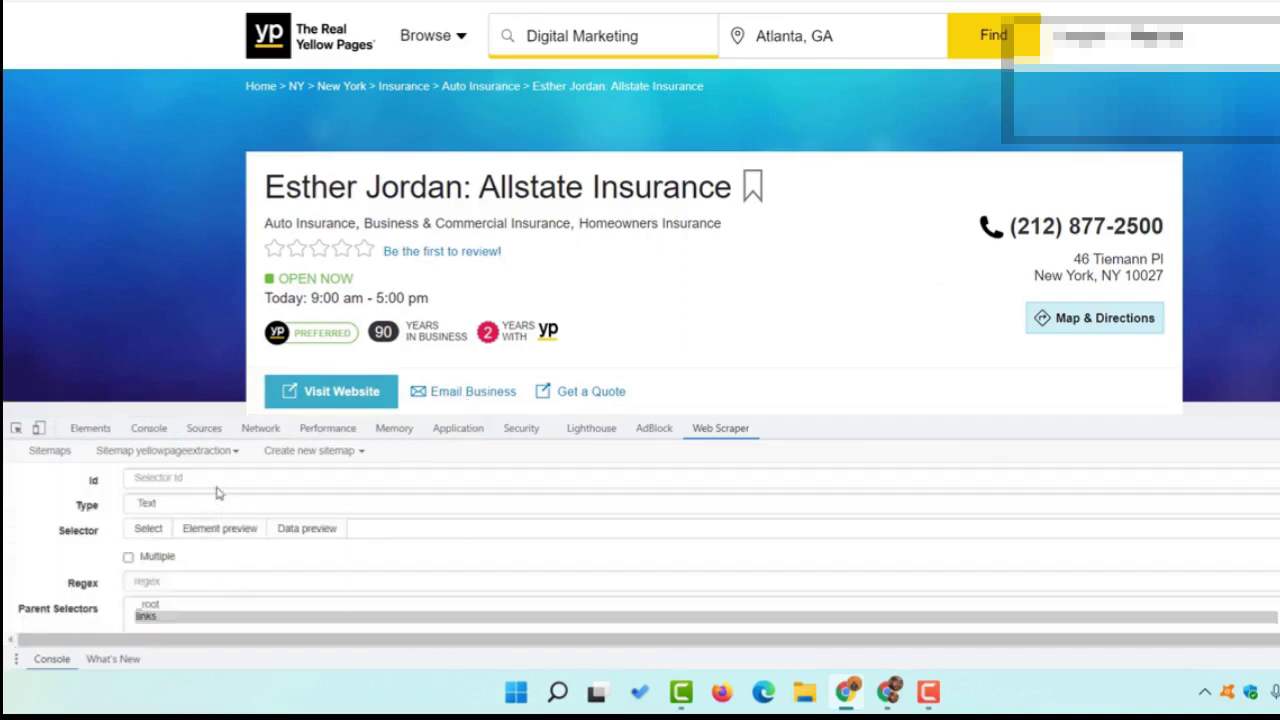
{"action": "left_click", "coordinate": [216, 482]}
{"action": "type", "text": "Phone"}
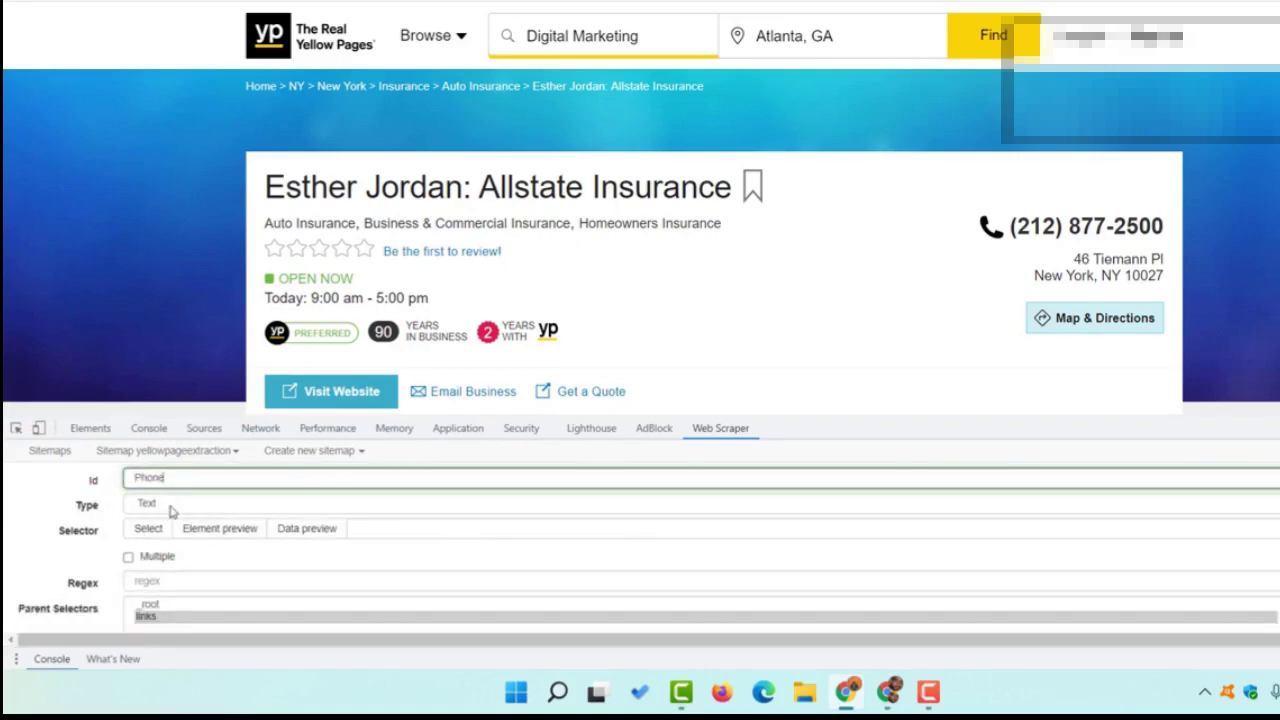
{"action": "left_click", "coordinate": [146, 529]}
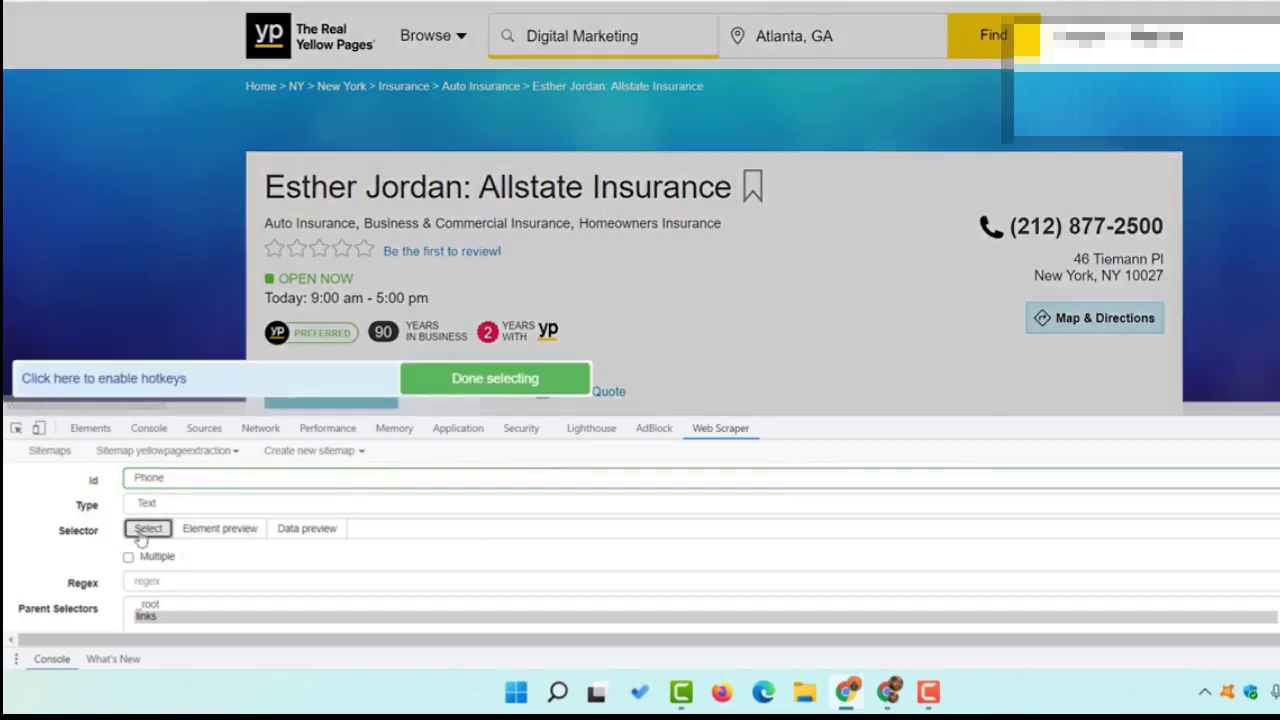
{"action": "left_click", "coordinate": [1052, 238]}
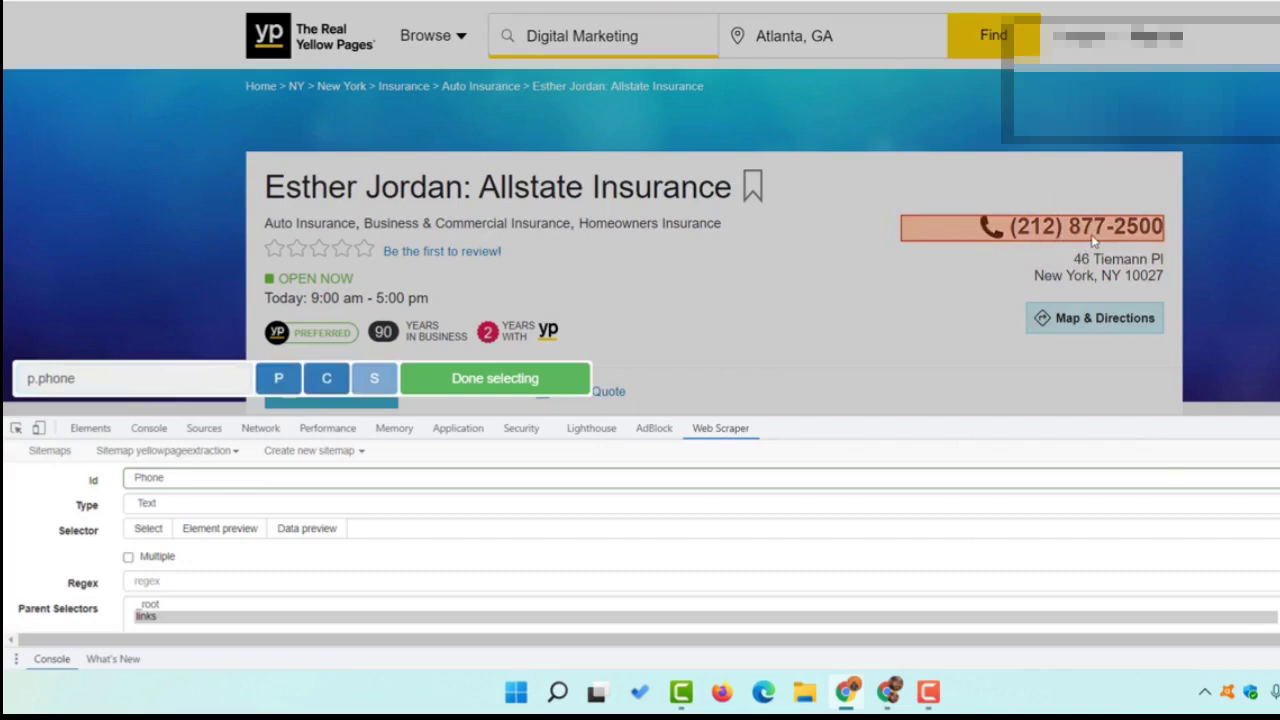
{"action": "left_click", "coordinate": [470, 380]}
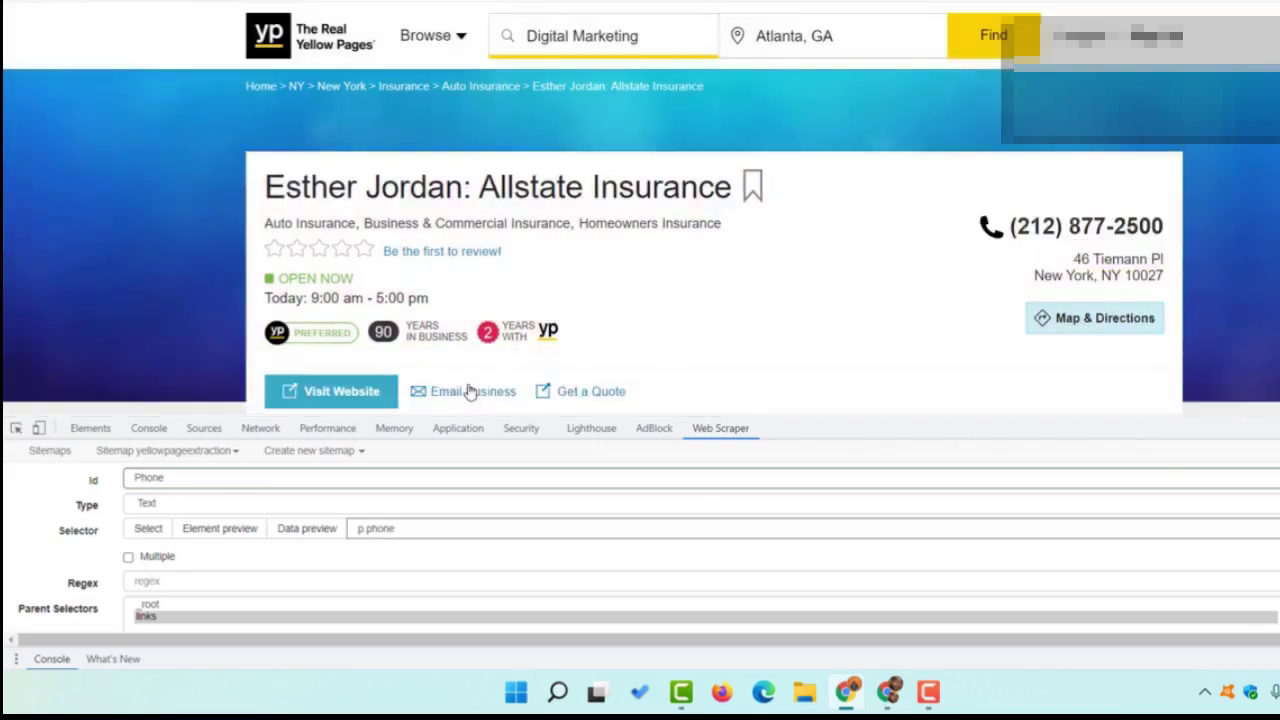
{"action": "scroll", "coordinate": [28, 566], "scroll_direction": "down", "scroll_amount": 1}
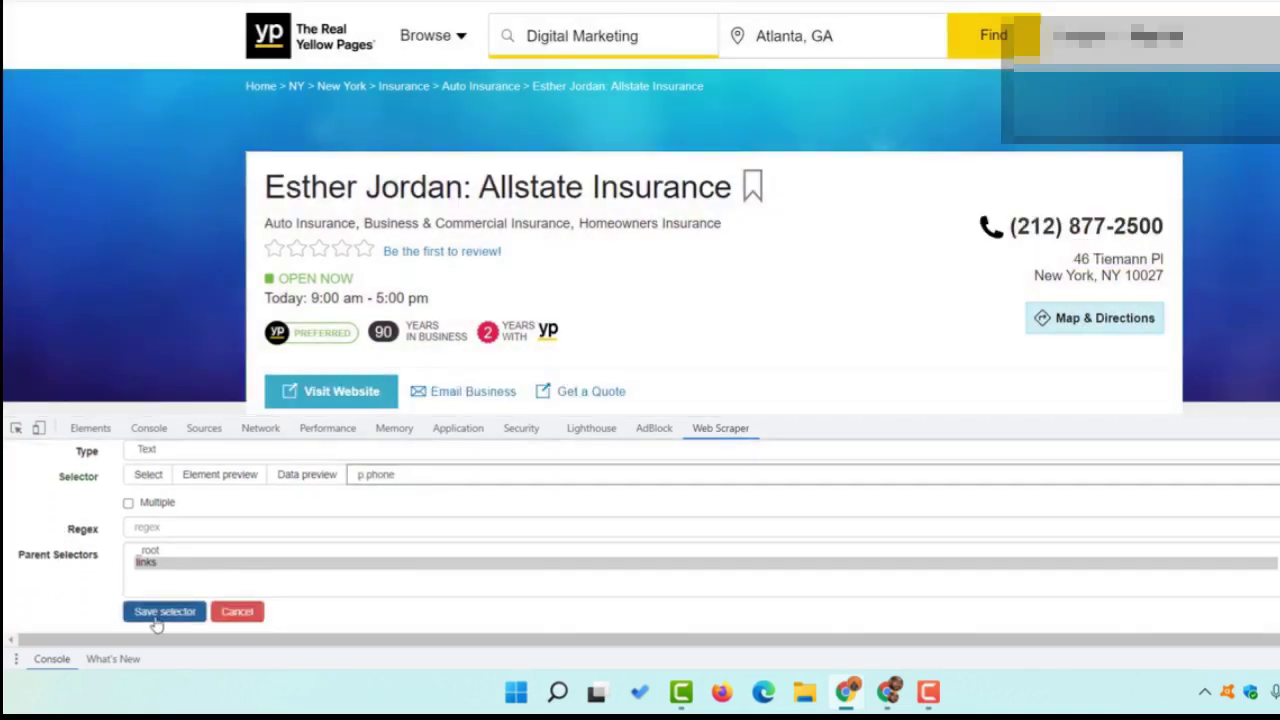
{"action": "left_click", "coordinate": [156, 616]}
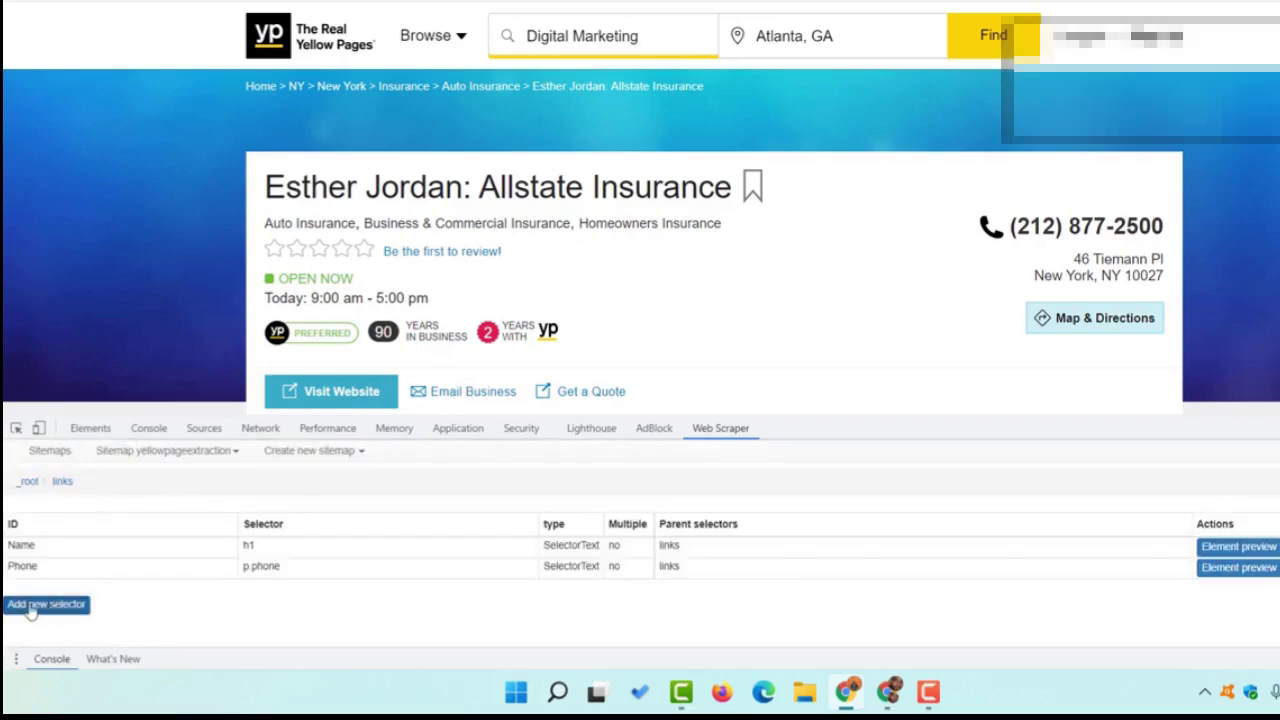
Add a child selector 'Adress' that picks the listing's street address block (h2.address)
{"action": "left_click", "coordinate": [60, 614]}
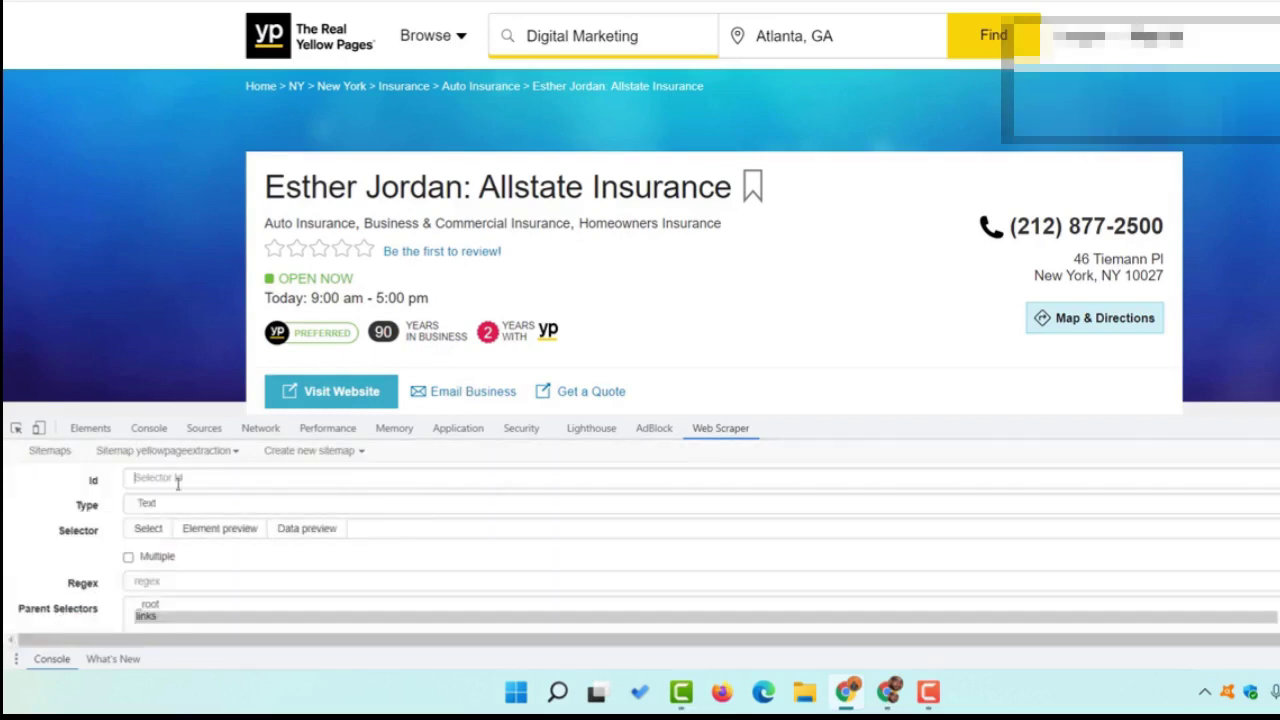
{"action": "left_click", "coordinate": [178, 481]}
{"action": "type", "text": "Ad"}
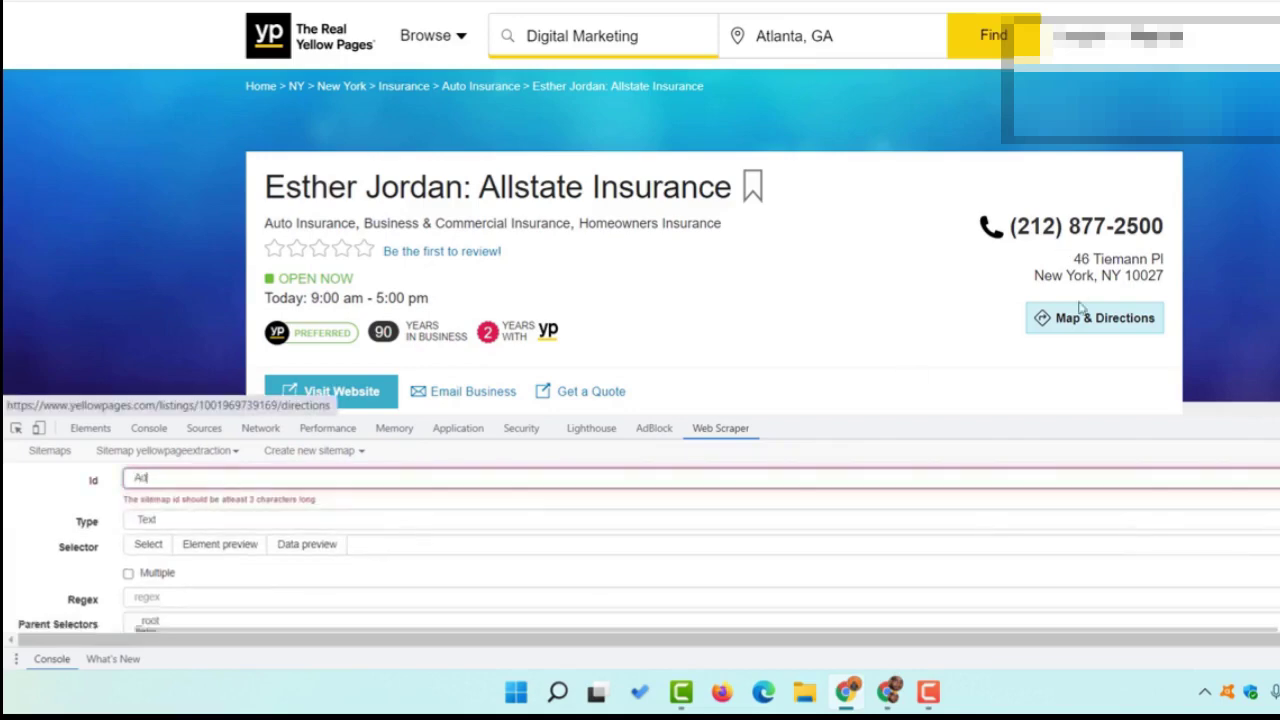
{"action": "type", "text": "ress"}
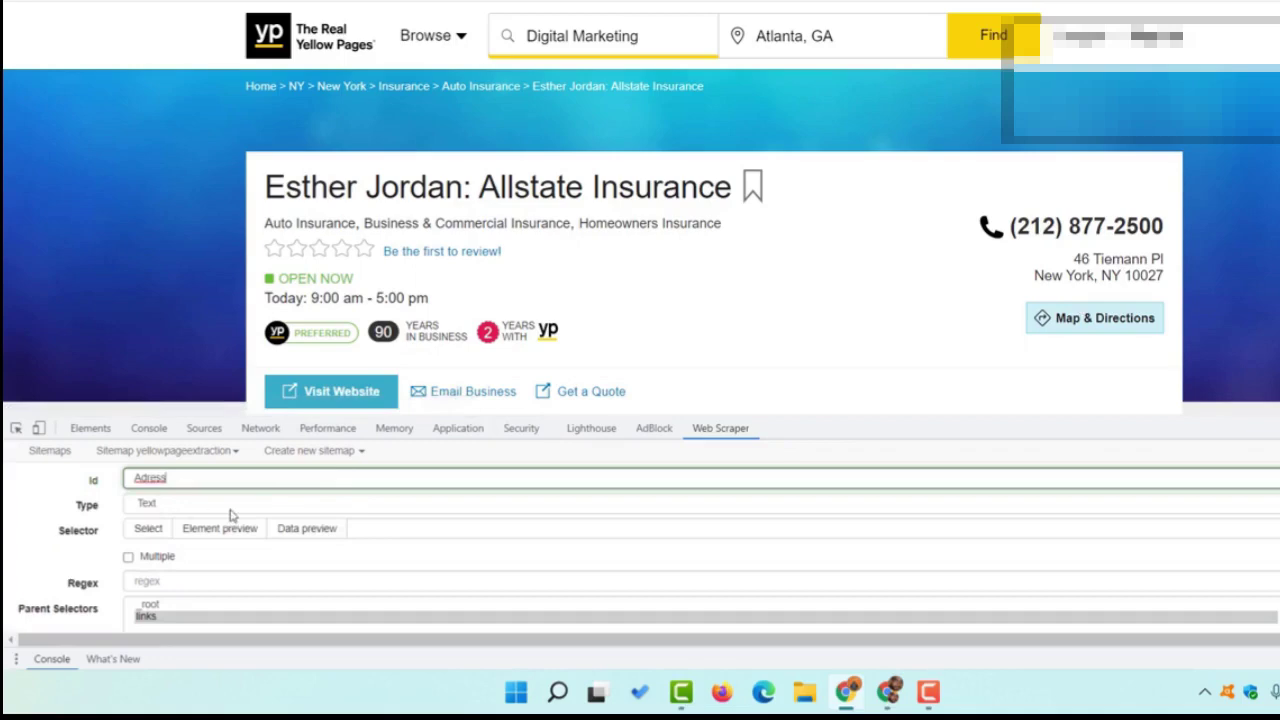
{"action": "left_click", "coordinate": [156, 531]}
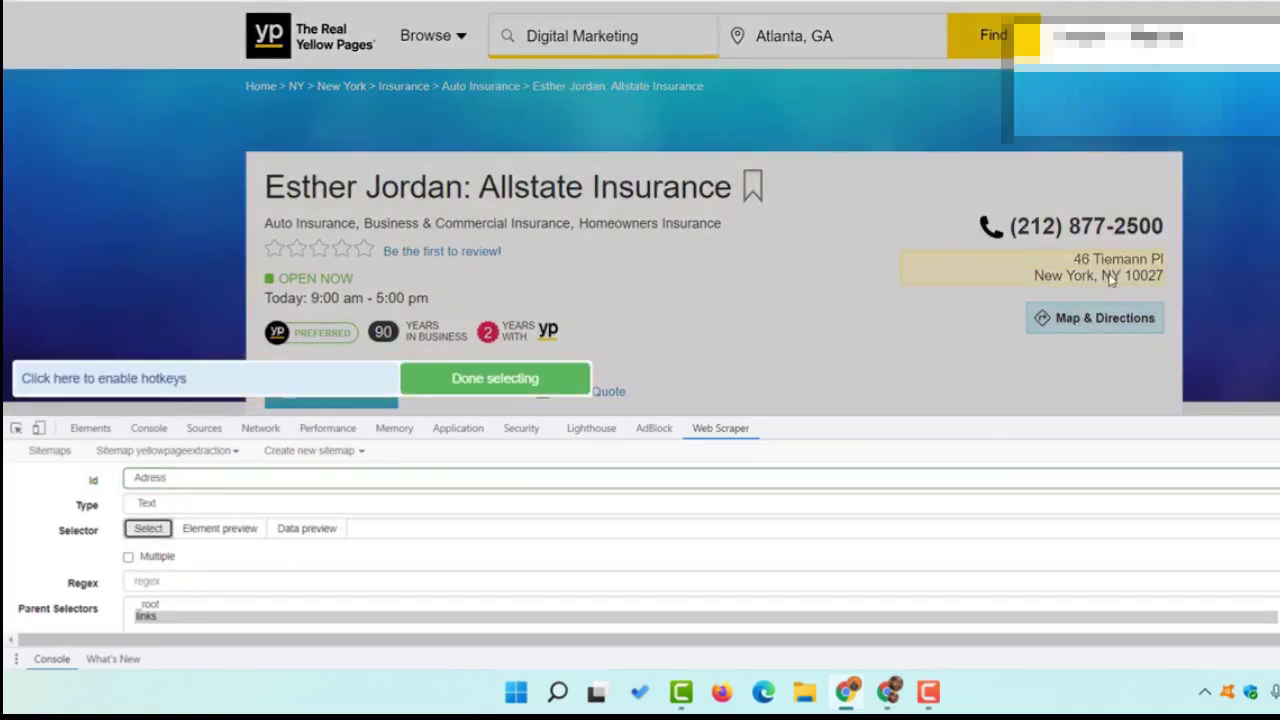
{"action": "left_click", "coordinate": [1110, 279]}
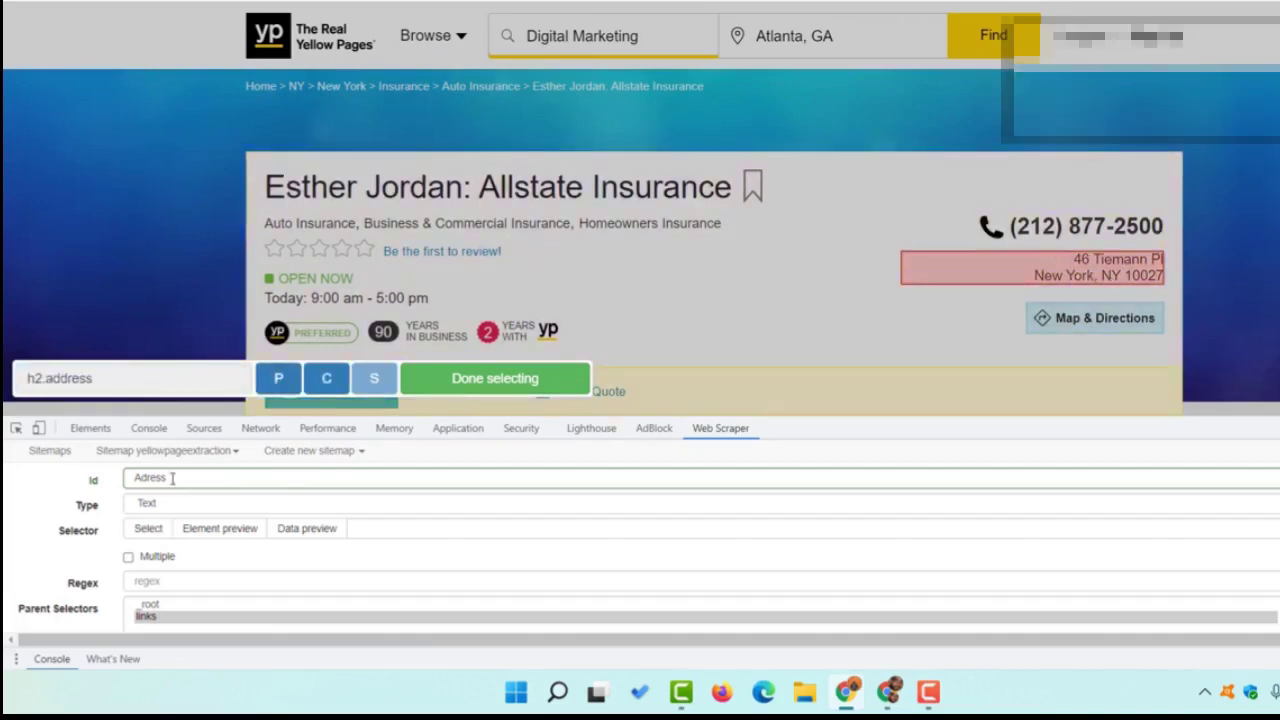
{"action": "scroll", "coordinate": [76, 537], "scroll_direction": "down", "scroll_amount": 1}
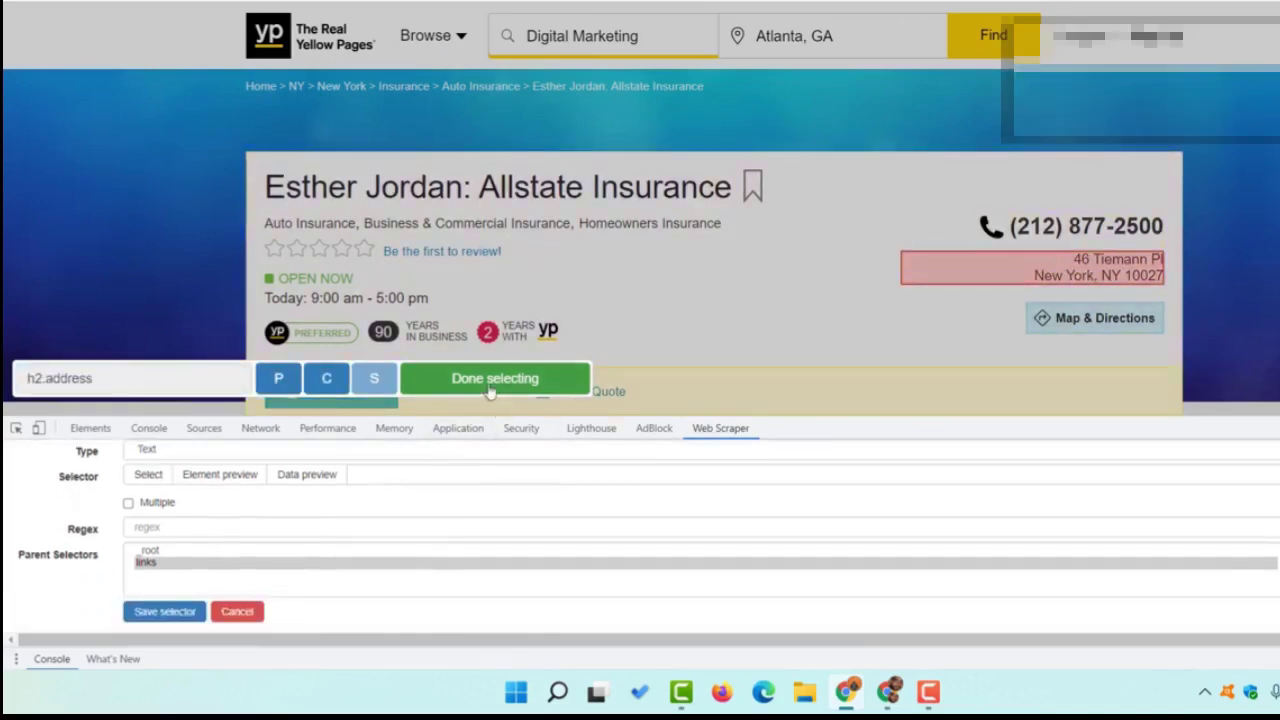
{"action": "left_click", "coordinate": [496, 386]}
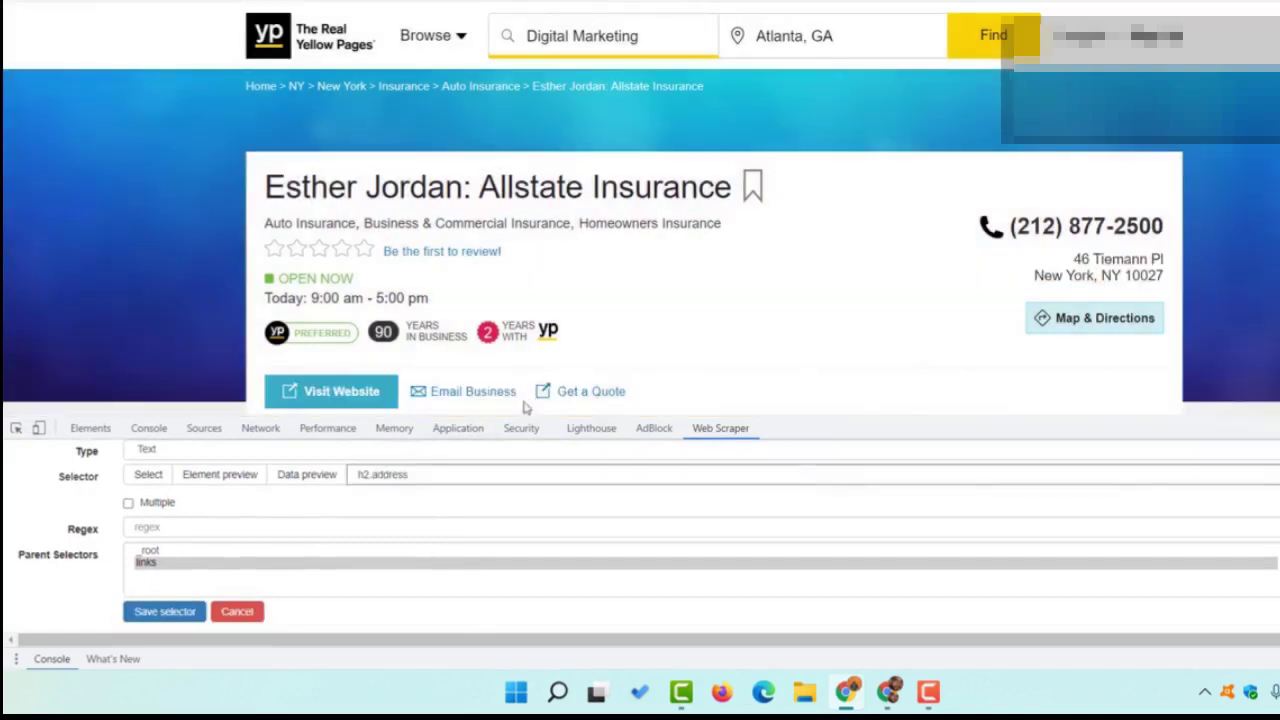
{"action": "left_click", "coordinate": [157, 616]}
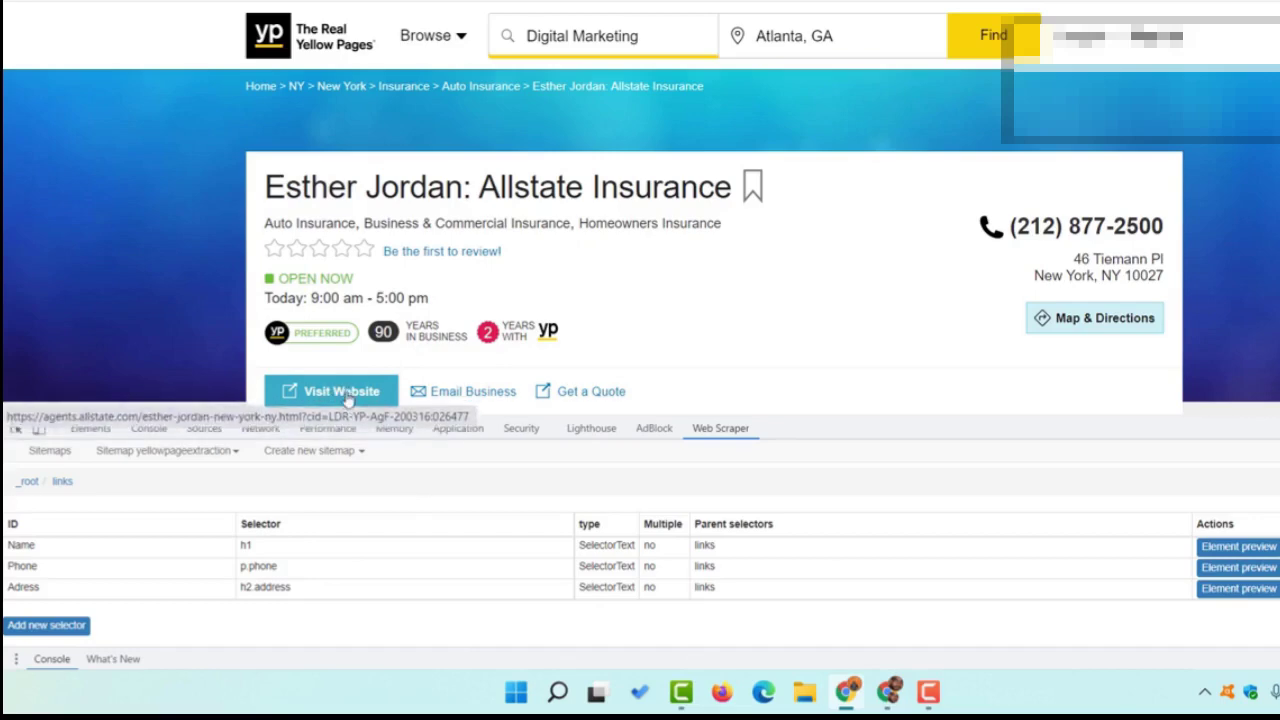
Add a Link-type child selector 'Website' picking the Visit Website button (a.primary-btn)
{"action": "left_click", "coordinate": [47, 625]}
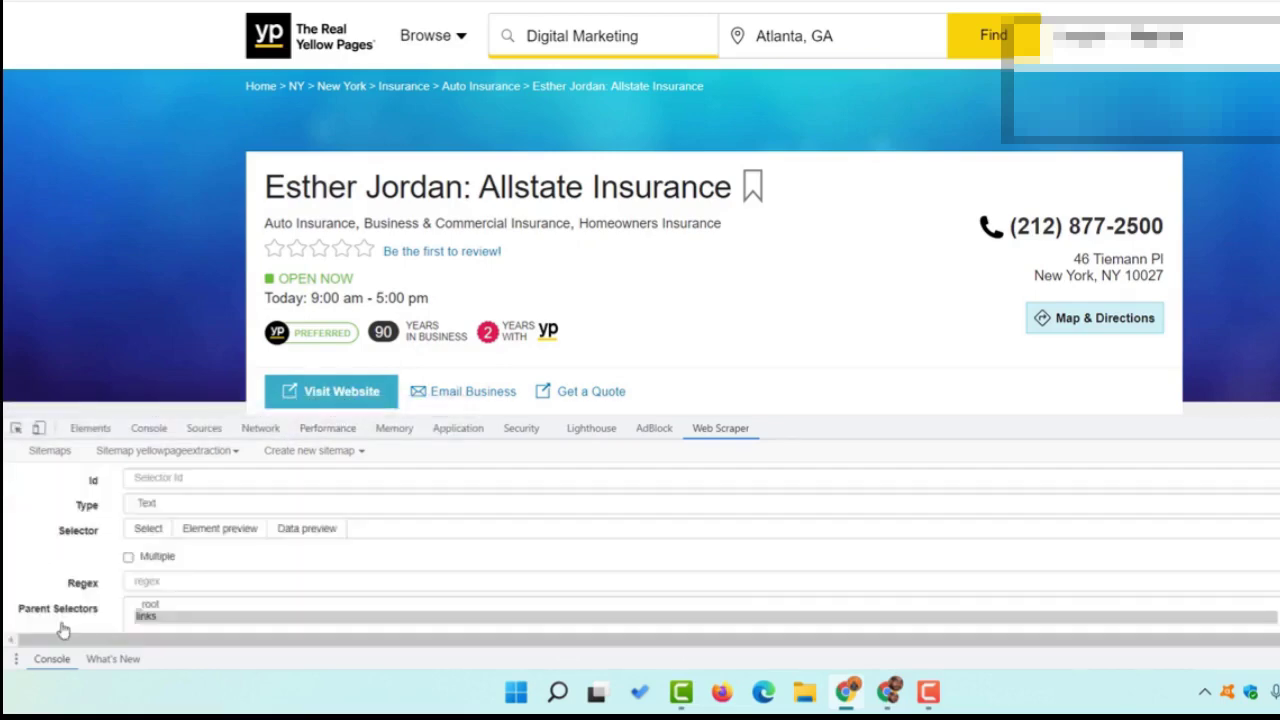
{"action": "left_click", "coordinate": [166, 477]}
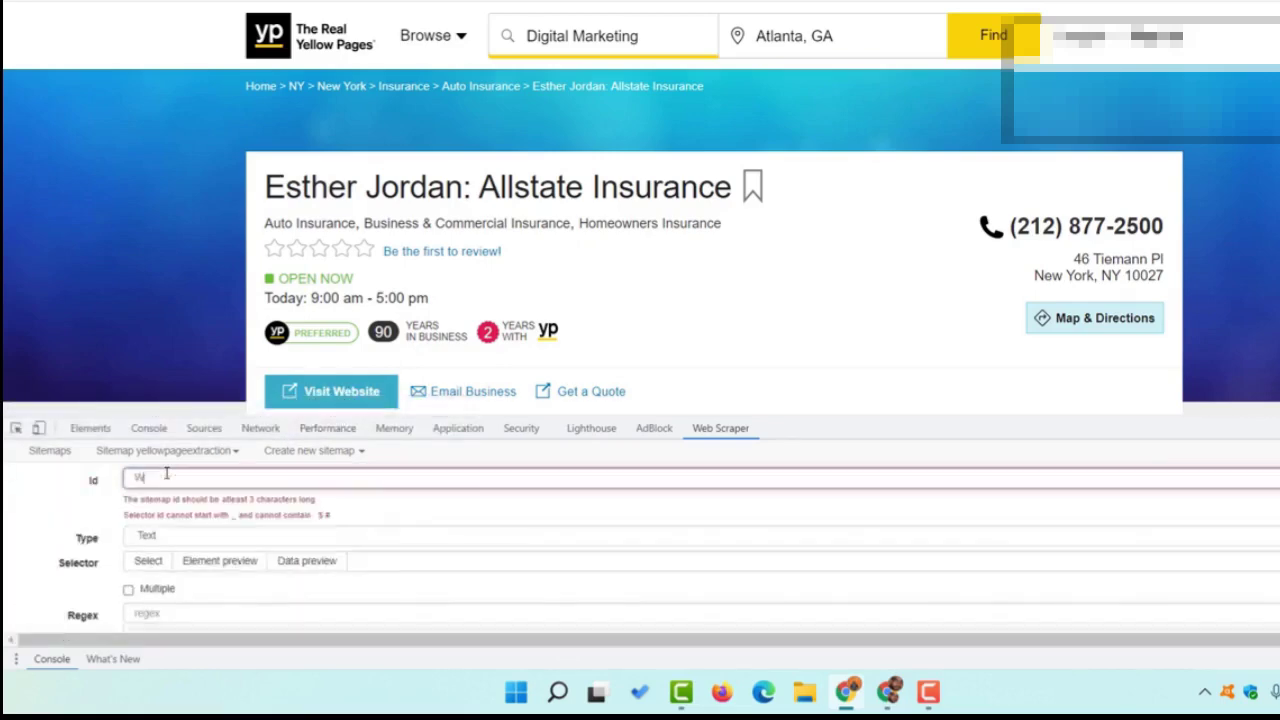
{"action": "type", "text": "Website"}
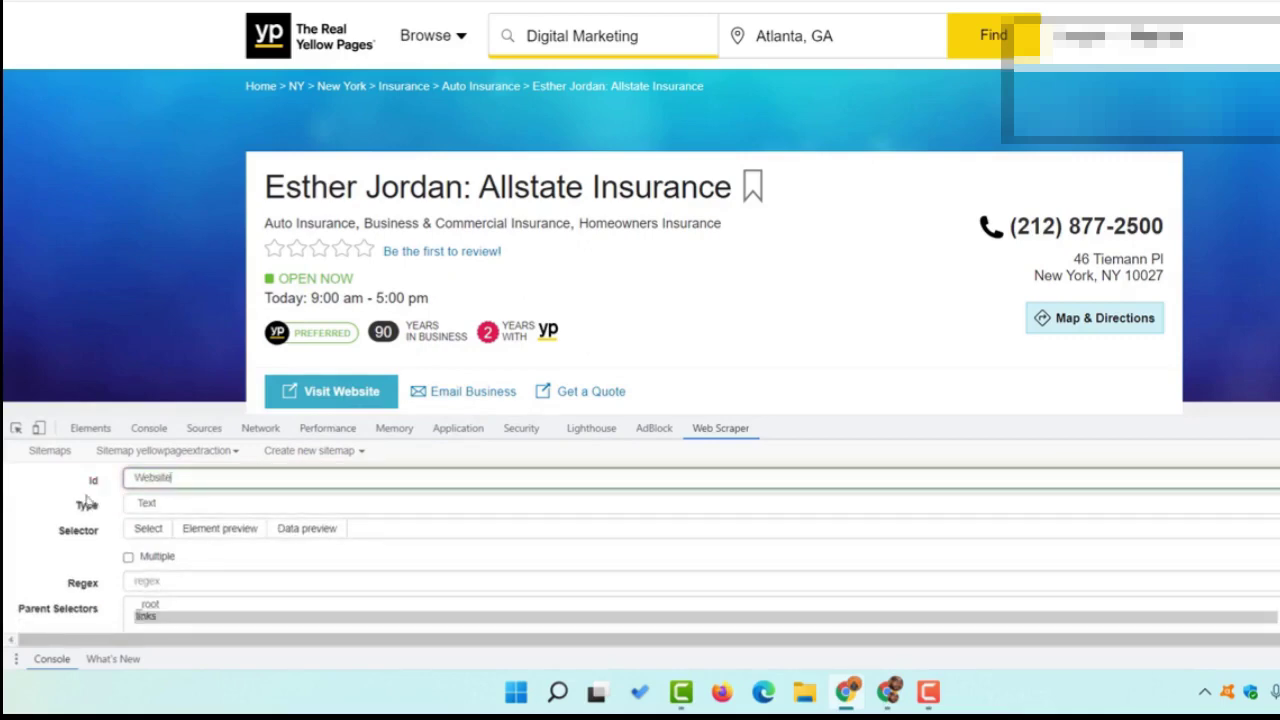
{"action": "left_click", "coordinate": [172, 508]}
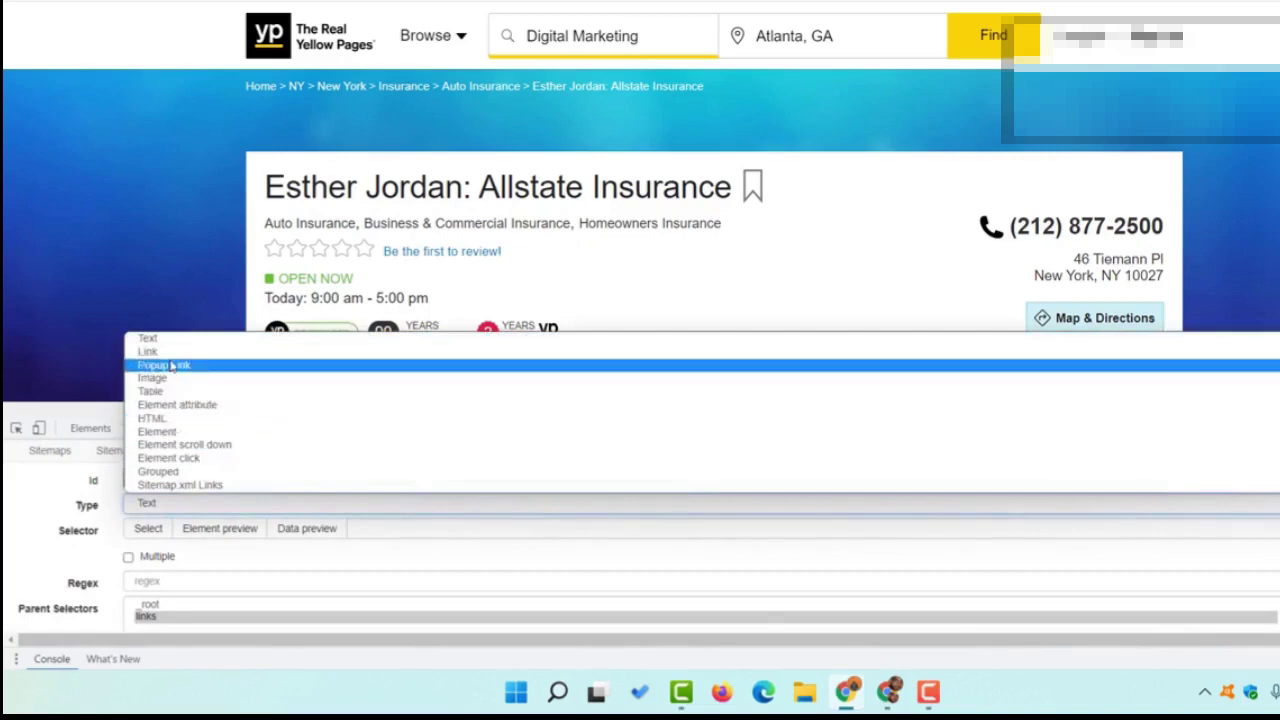
{"action": "left_click", "coordinate": [170, 353]}
{"action": "scroll", "coordinate": [70, 550], "scroll_direction": "down", "scroll_amount": 2}
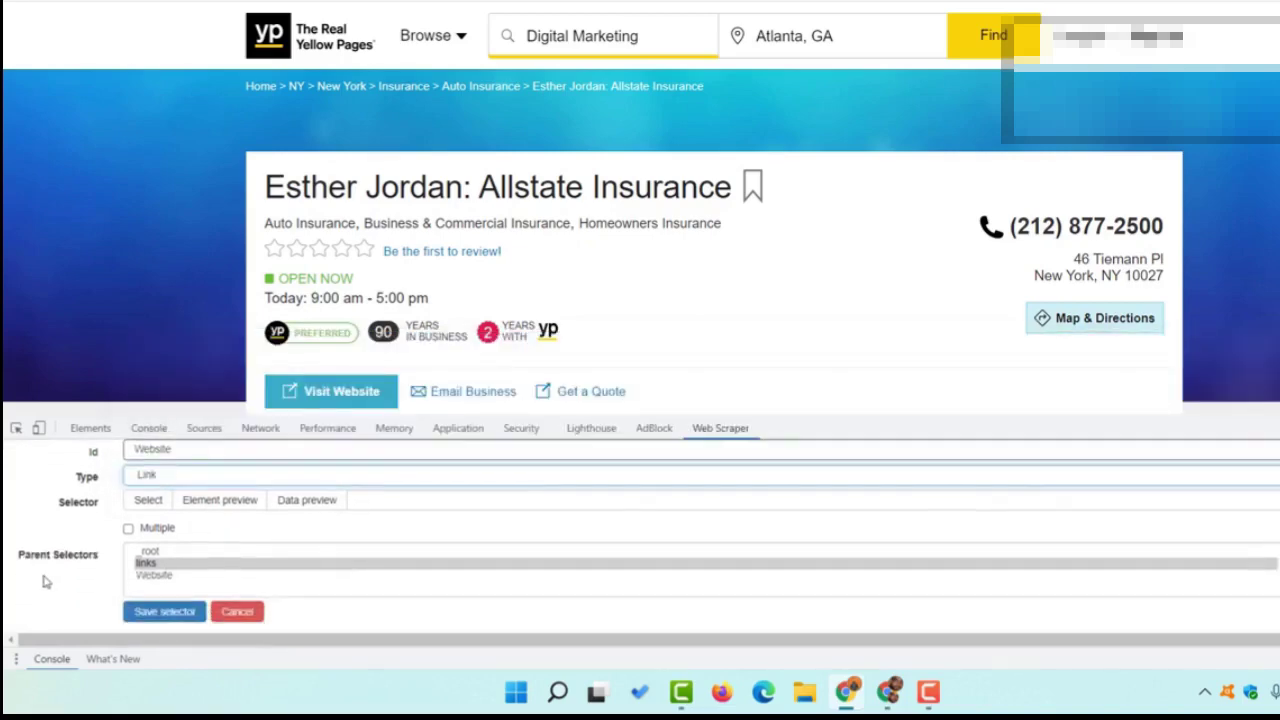
{"action": "left_click", "coordinate": [148, 500]}
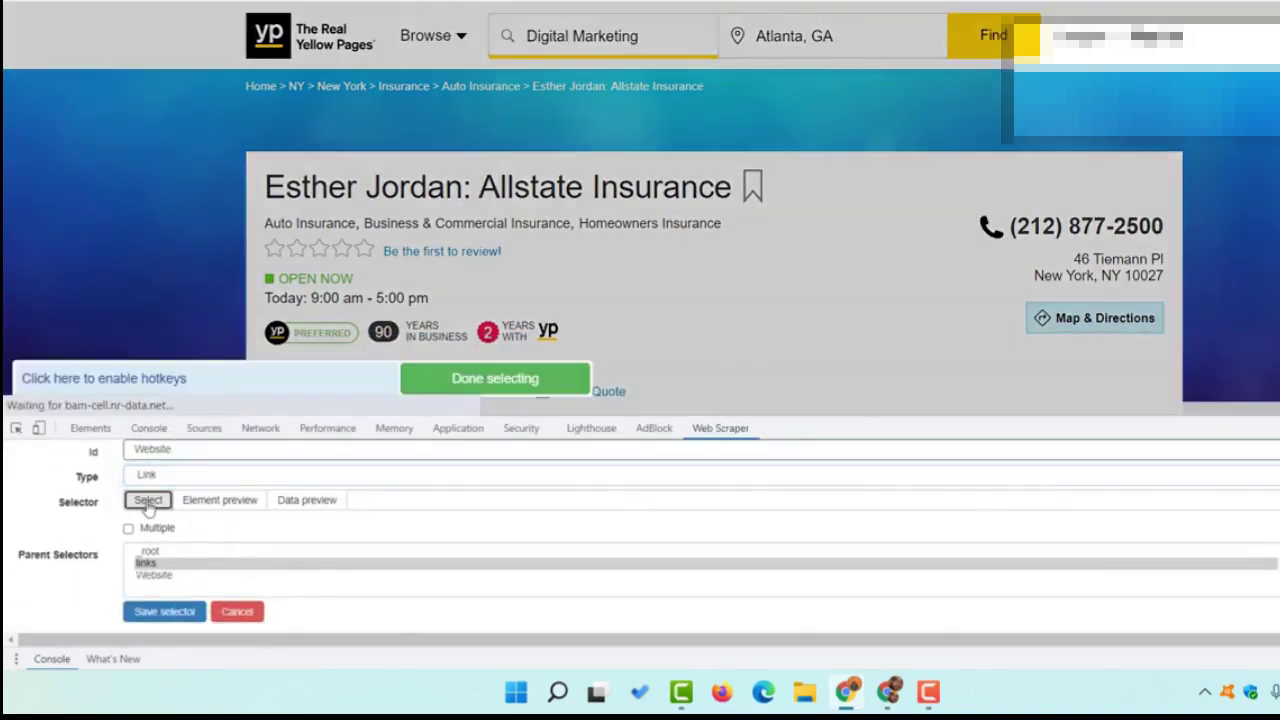
{"action": "scroll", "coordinate": [197, 246], "scroll_direction": "down", "scroll_amount": 1}
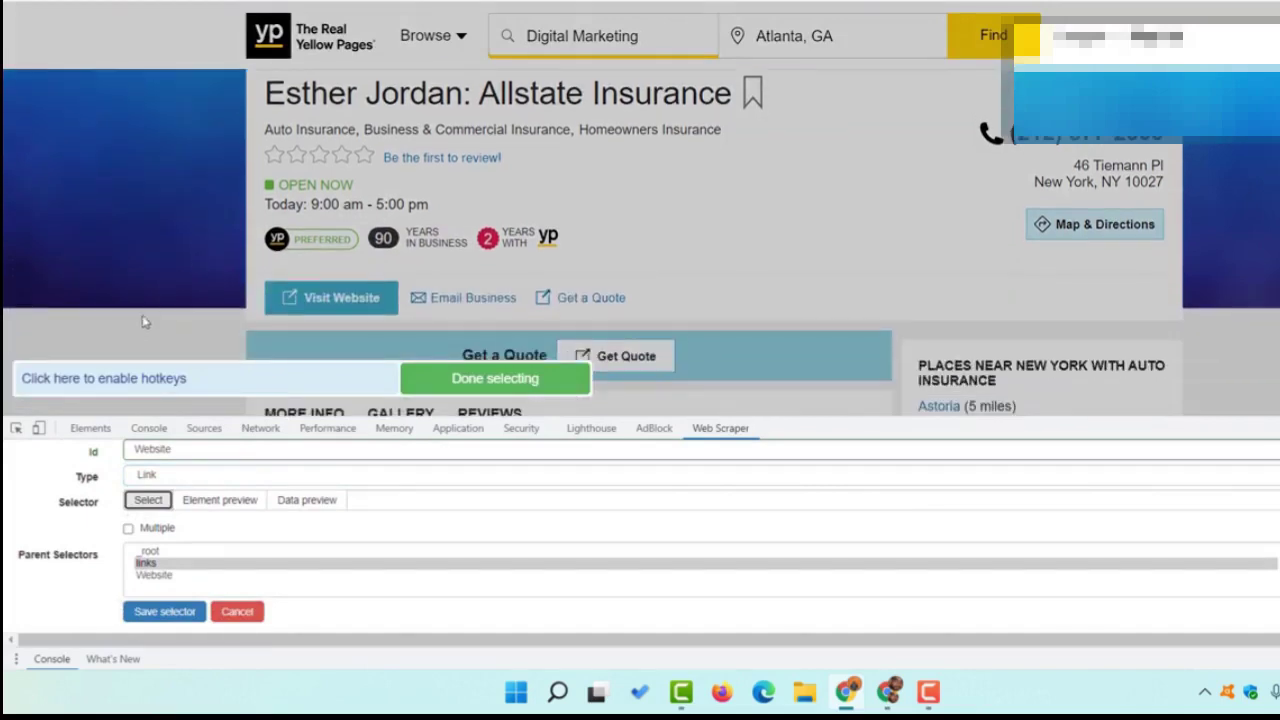
{"action": "left_click", "coordinate": [320, 309]}
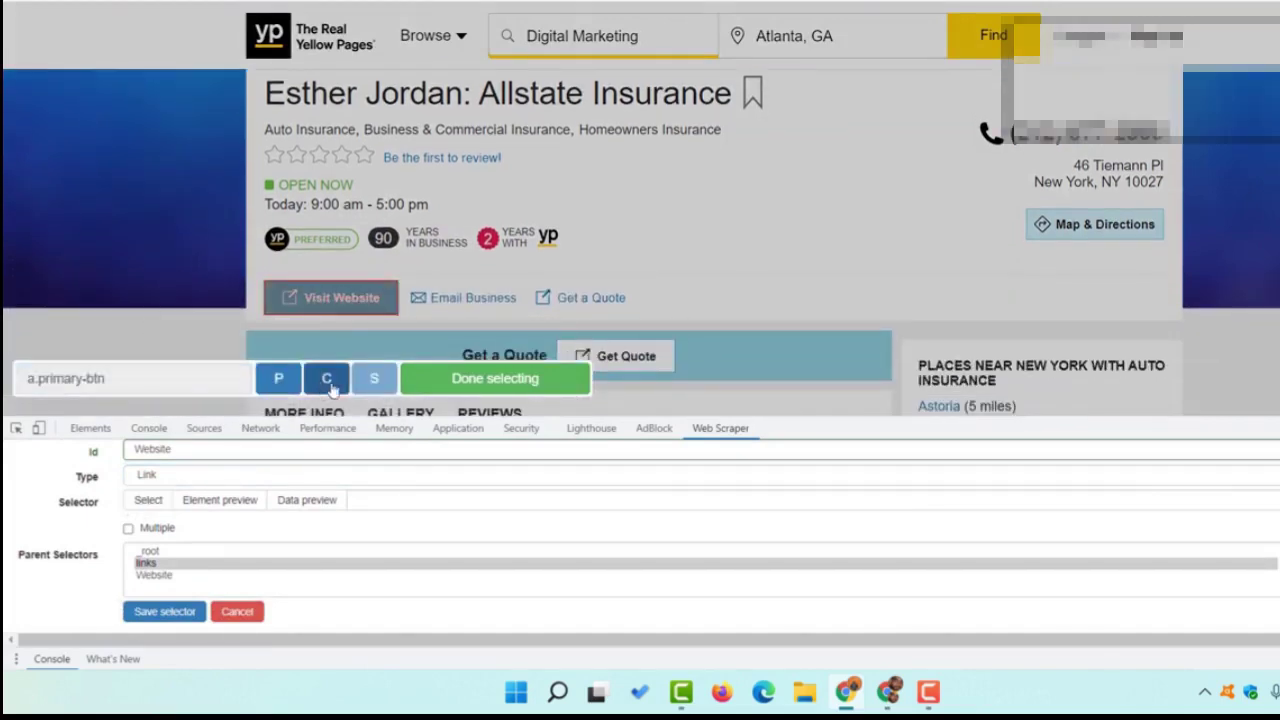
{"action": "left_click", "coordinate": [493, 382]}
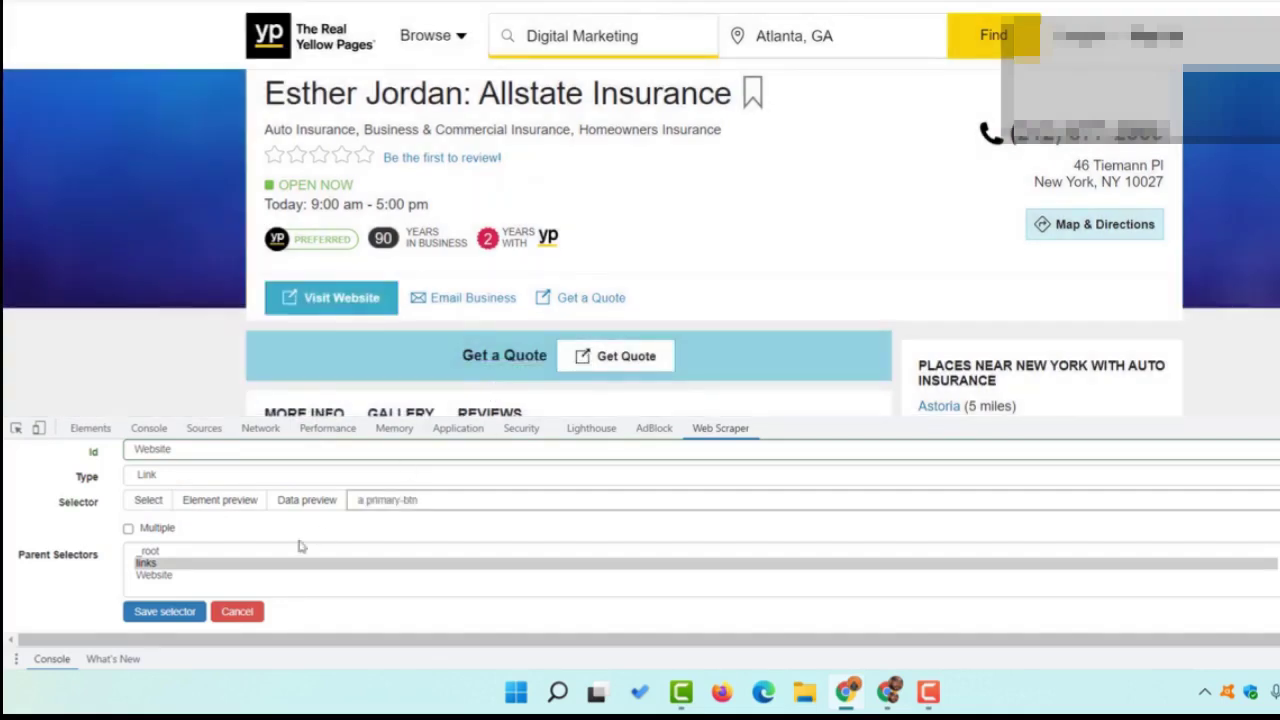
{"action": "left_click", "coordinate": [165, 611]}
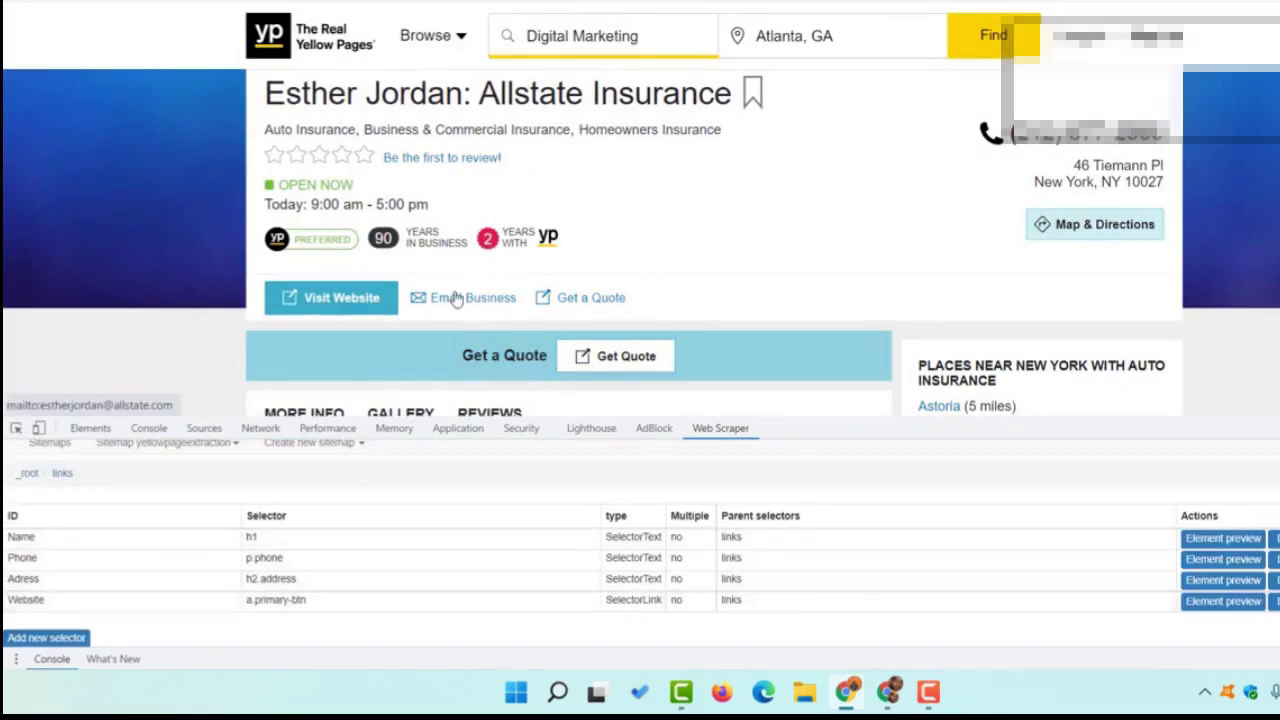
Add a child Link selector 'Email' under links that captures the Email Business link (a.email-business)
{"action": "left_click", "coordinate": [52, 639]}
{"action": "left_click", "coordinate": [186, 471]}
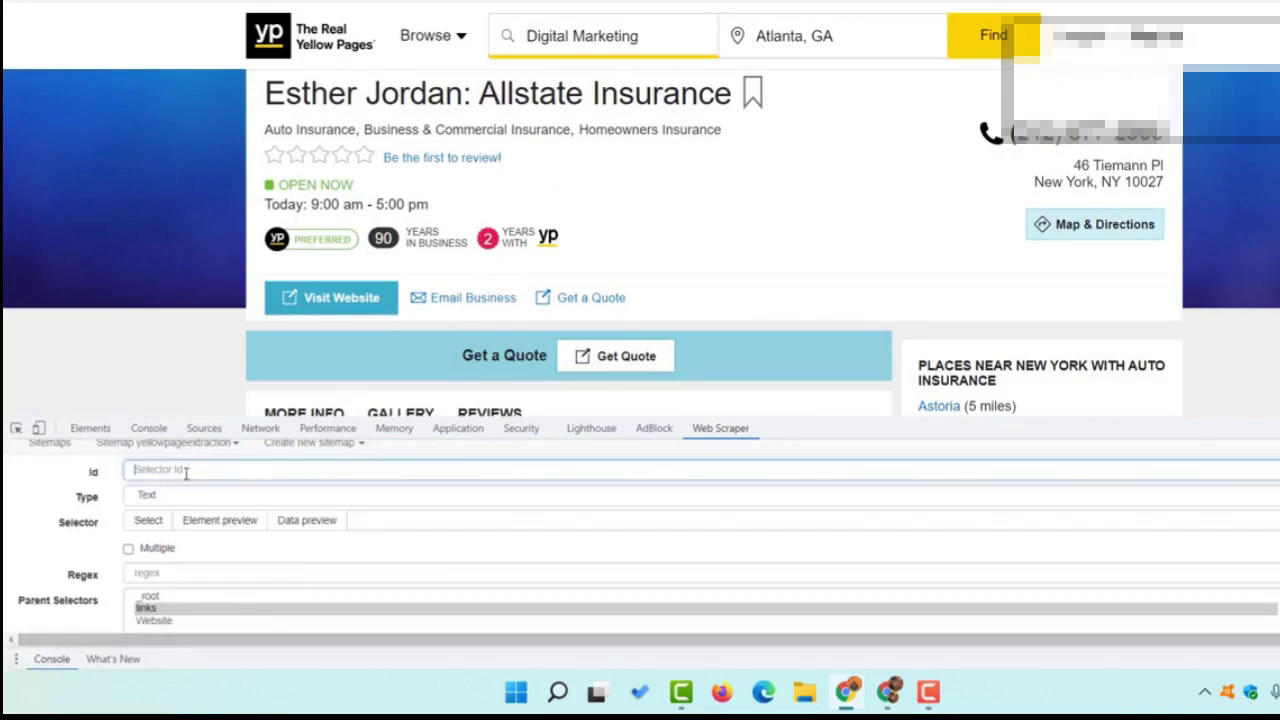
{"action": "type", "text": "Email"}
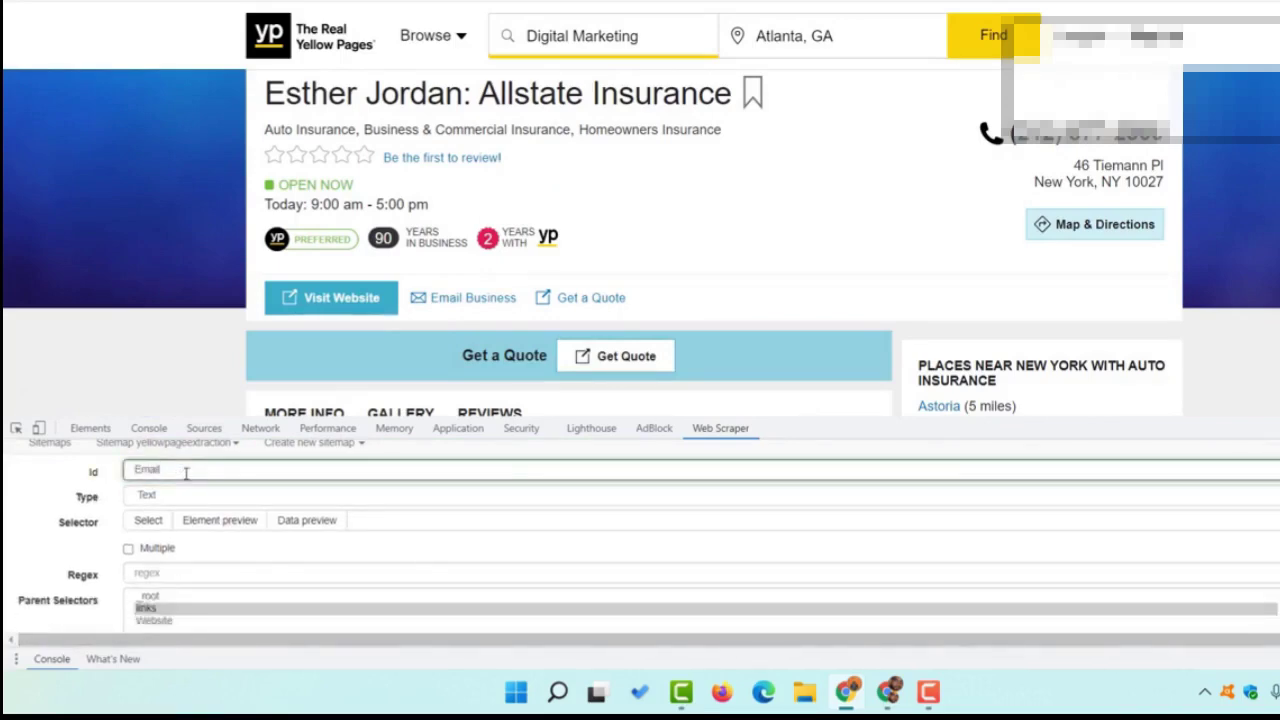
{"action": "left_click", "coordinate": [164, 498]}
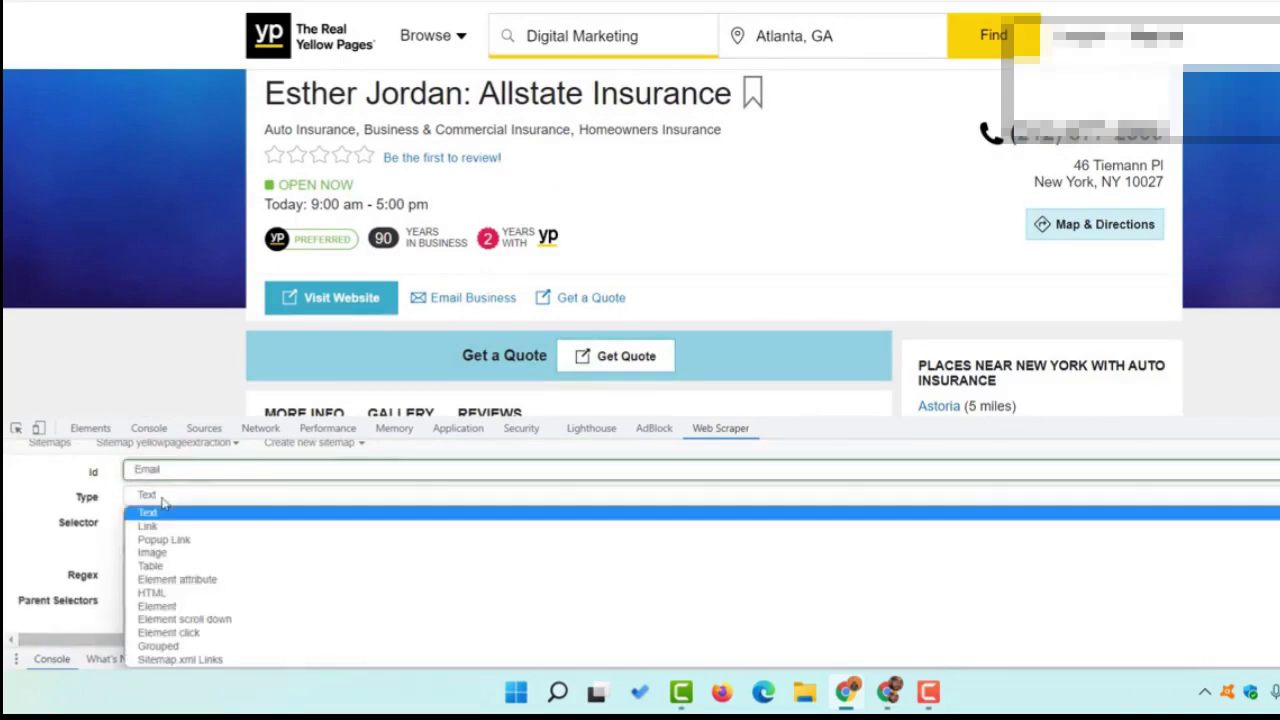
{"action": "left_click", "coordinate": [148, 526]}
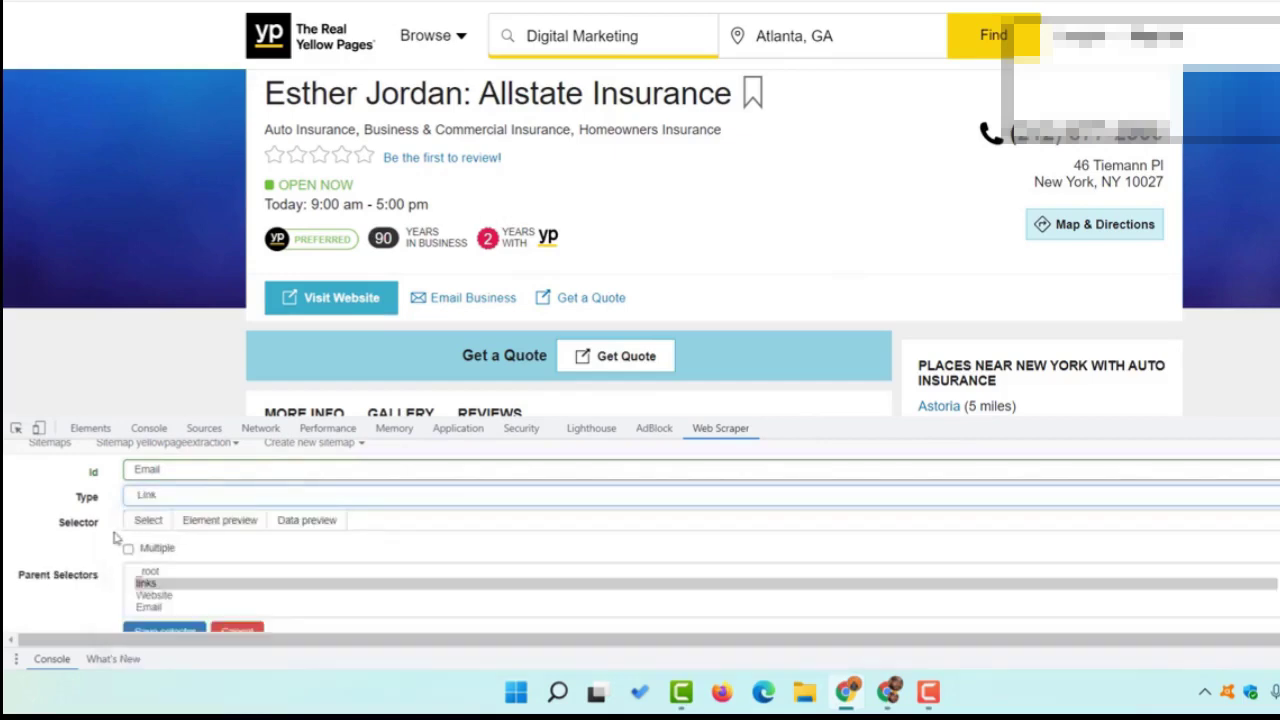
{"action": "left_click", "coordinate": [148, 522]}
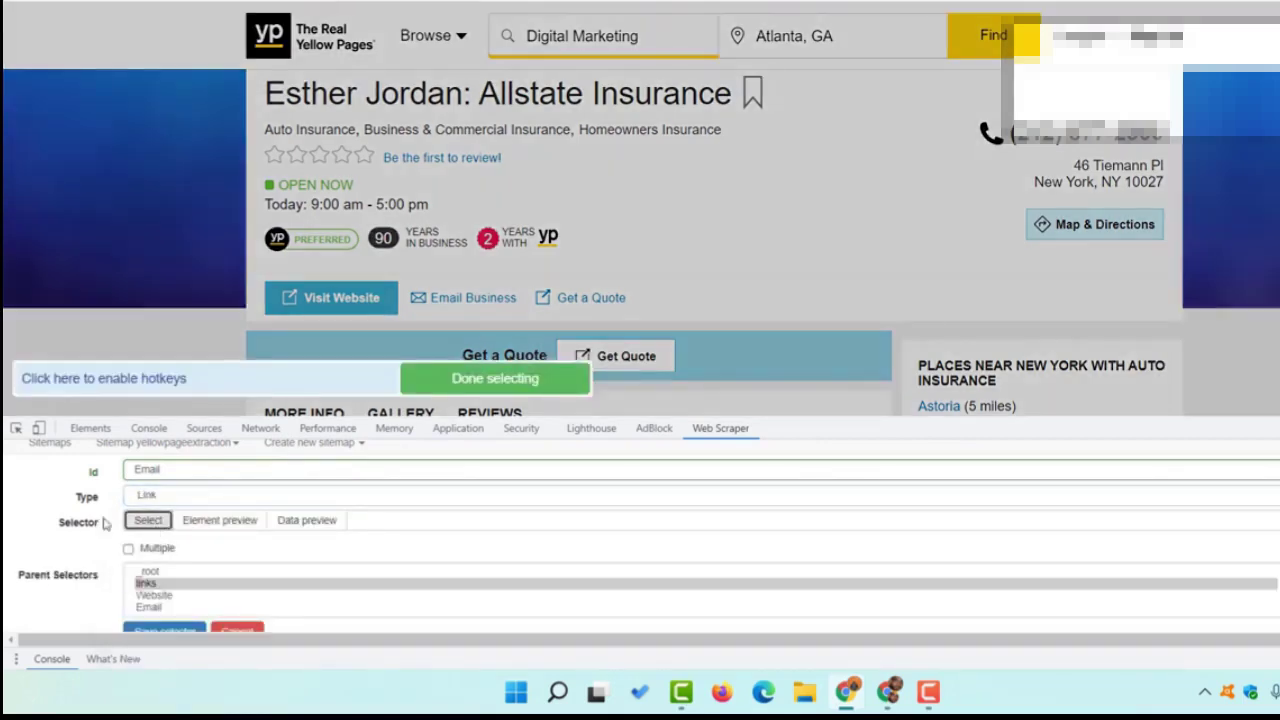
{"action": "left_click", "coordinate": [466, 305]}
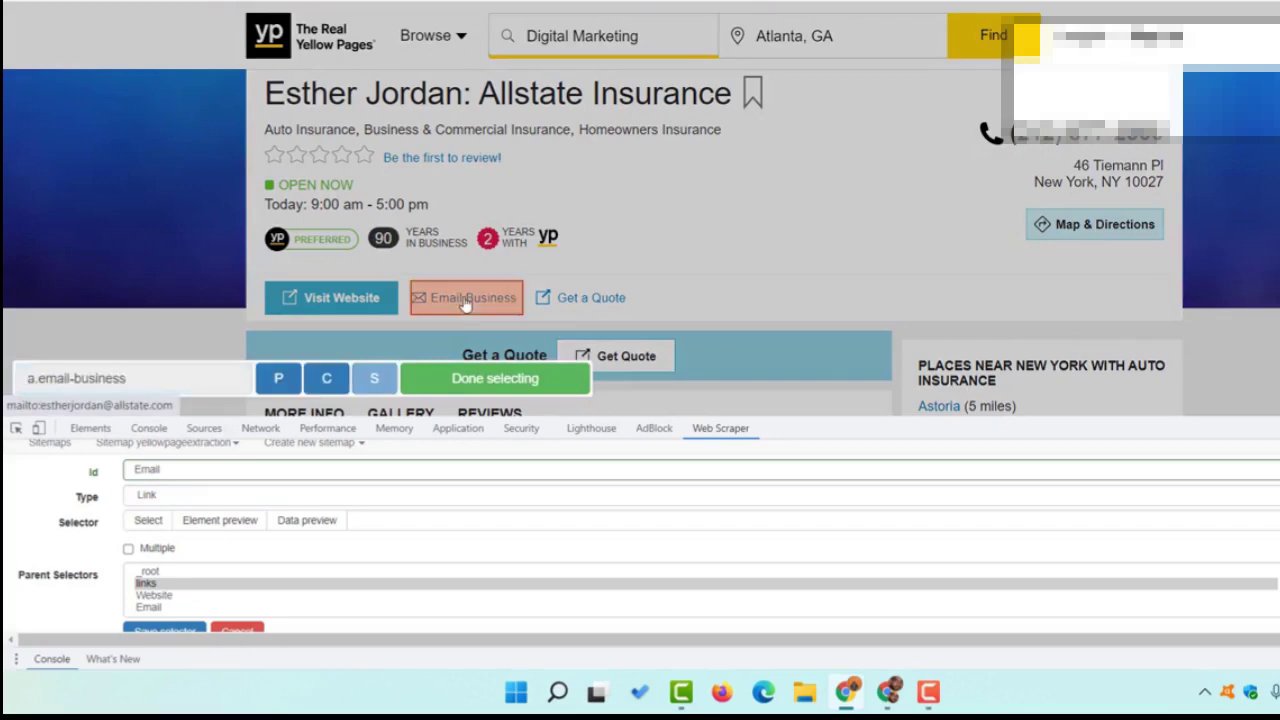
{"action": "left_click", "coordinate": [327, 380]}
{"action": "left_click", "coordinate": [457, 390]}
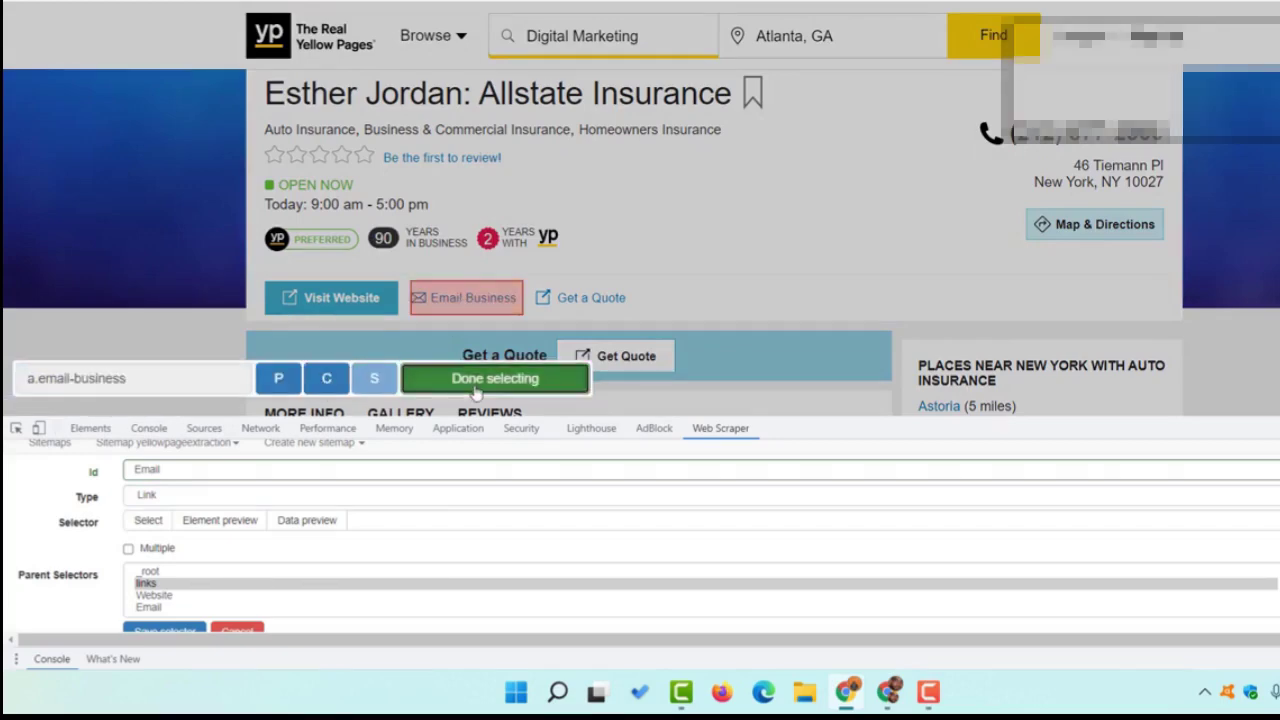
{"action": "scroll", "coordinate": [160, 563], "scroll_direction": "down", "scroll_amount": 1}
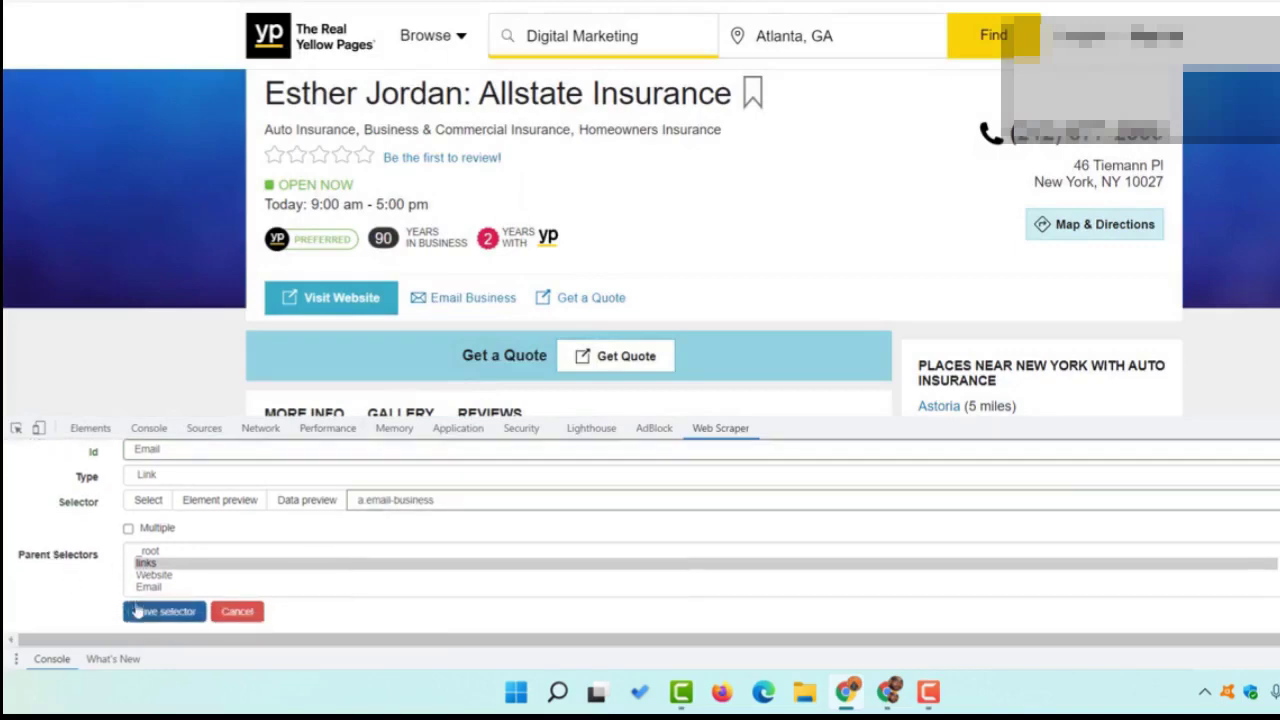
{"action": "left_click", "coordinate": [158, 612]}
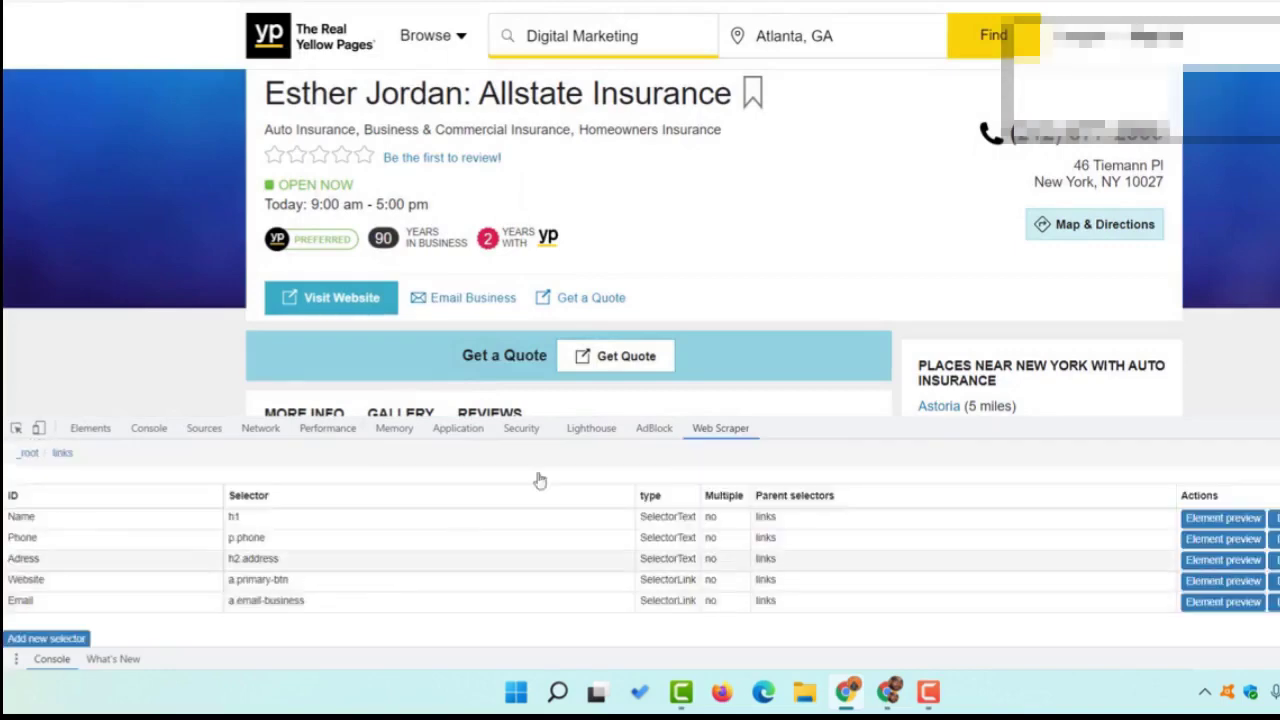
Return to the car insurance search results page
{"action": "scroll", "coordinate": [407, 177], "scroll_direction": "up", "scroll_amount": 1}
{"action": "scroll", "coordinate": [806, 200], "scroll_direction": "down", "scroll_amount": 2}
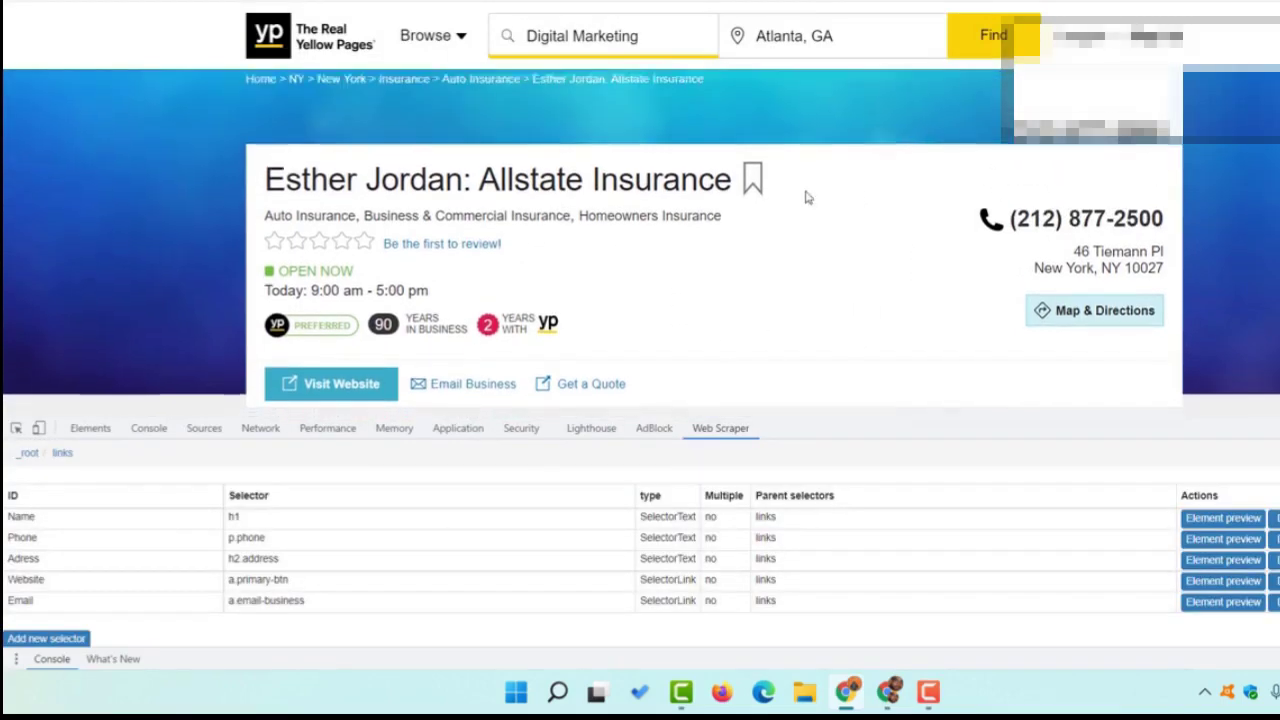
{"action": "scroll", "coordinate": [540, 182], "scroll_direction": "up", "scroll_amount": 2}
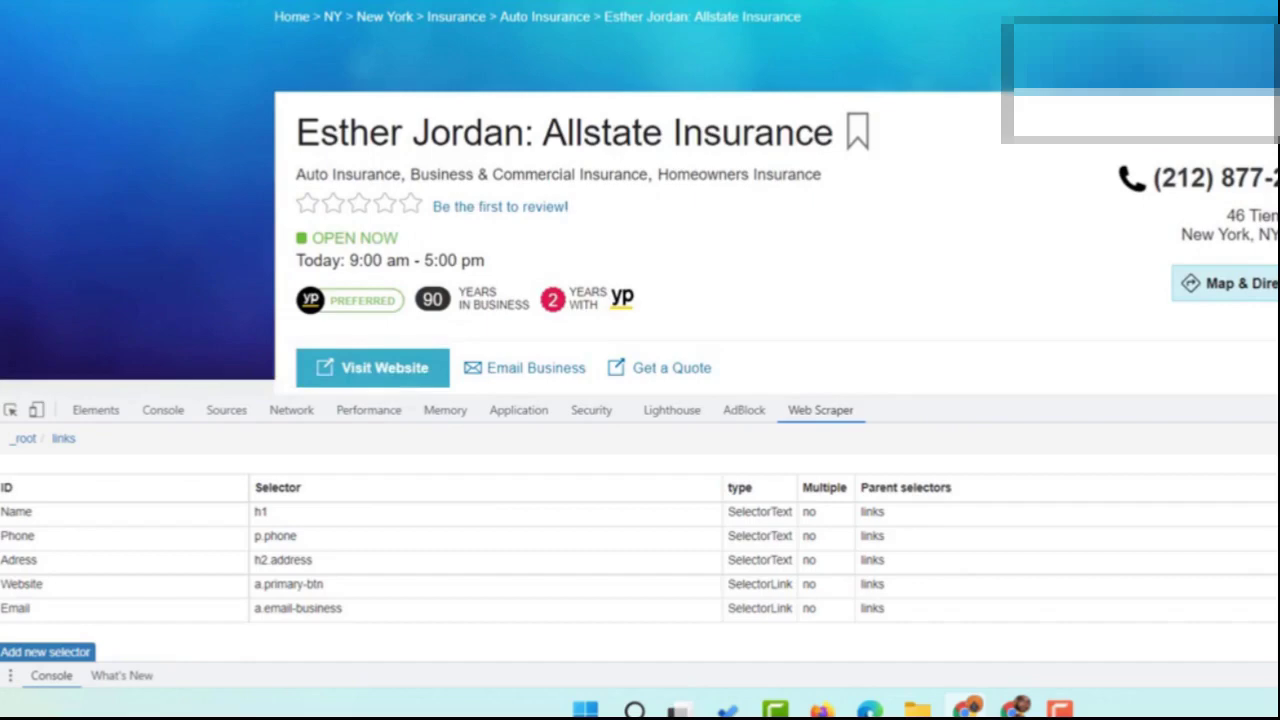
{"action": "key", "text": "alt+Left"}
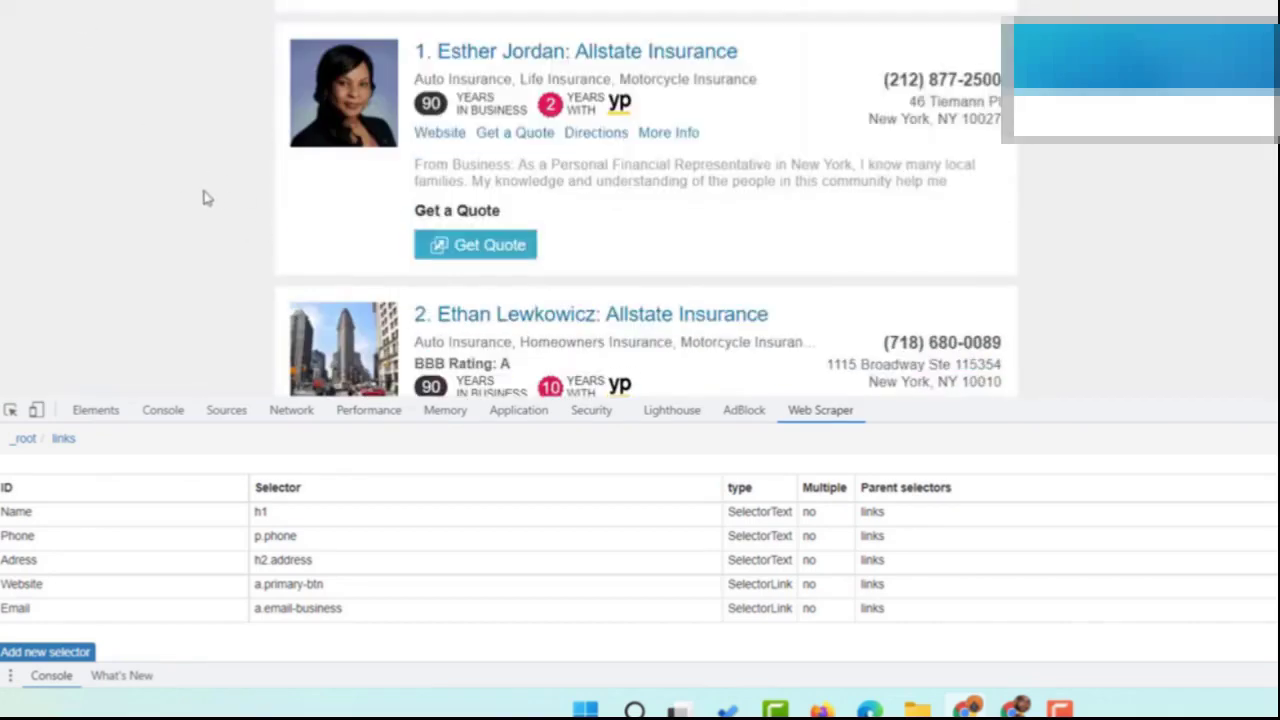
Scroll down to listing 30 and the page-number links
{"action": "scroll", "coordinate": [203, 197], "scroll_direction": "up", "scroll_amount": 3}
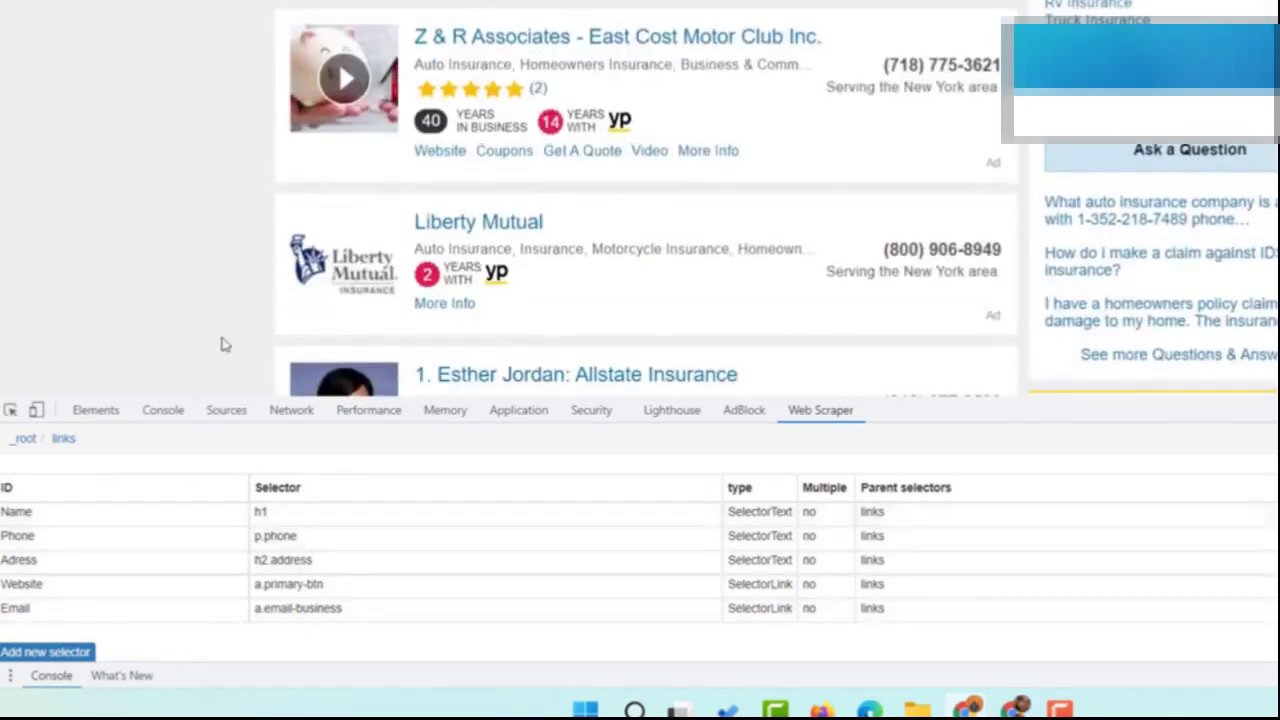
{"action": "scroll", "coordinate": [238, 200], "scroll_direction": "down", "scroll_amount": 3}
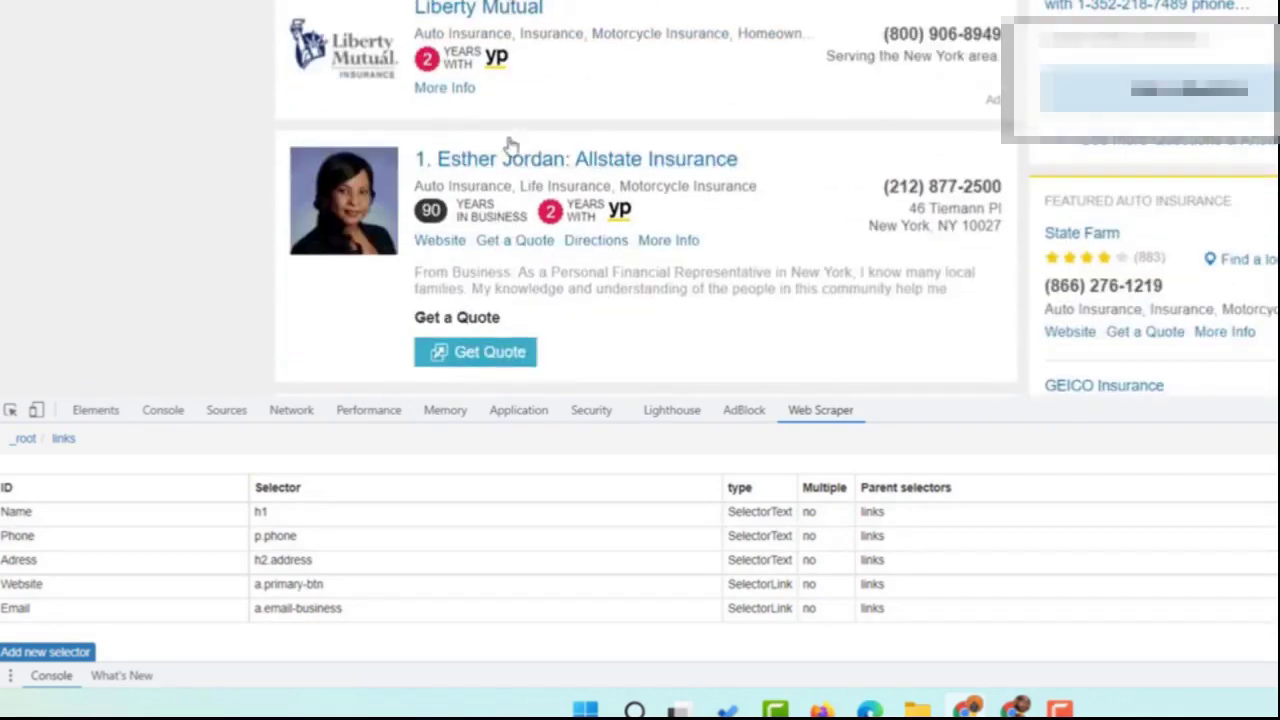
{"action": "scroll", "coordinate": [337, 257], "scroll_direction": "down", "scroll_amount": 5}
{"action": "scroll", "coordinate": [337, 257], "scroll_direction": "down", "scroll_amount": 5}
{"action": "scroll", "coordinate": [243, 254], "scroll_direction": "down", "scroll_amount": 7}
{"action": "scroll", "coordinate": [548, 245], "scroll_direction": "down", "scroll_amount": 7}
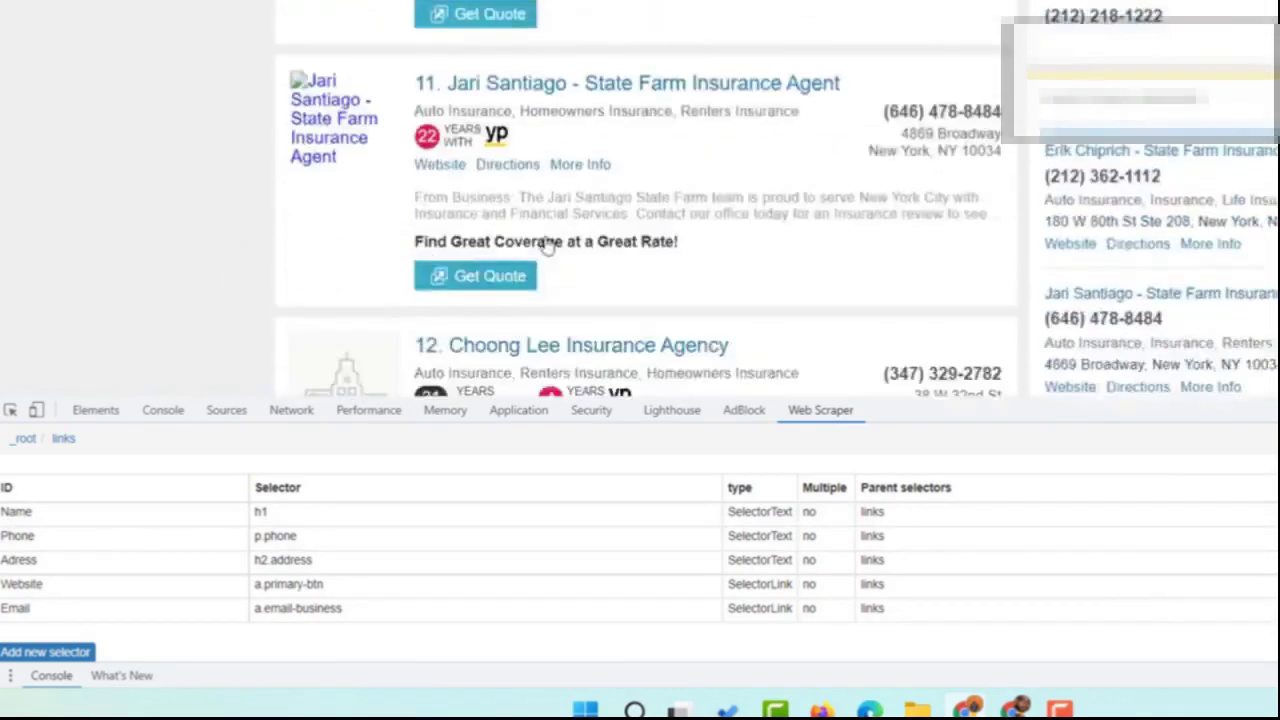
{"action": "scroll", "coordinate": [177, 266], "scroll_direction": "down", "scroll_amount": 10}
{"action": "scroll", "coordinate": [237, 257], "scroll_direction": "down", "scroll_amount": 5}
{"action": "scroll", "coordinate": [234, 280], "scroll_direction": "down", "scroll_amount": 7}
{"action": "scroll", "coordinate": [208, 272], "scroll_direction": "down", "scroll_amount": 7}
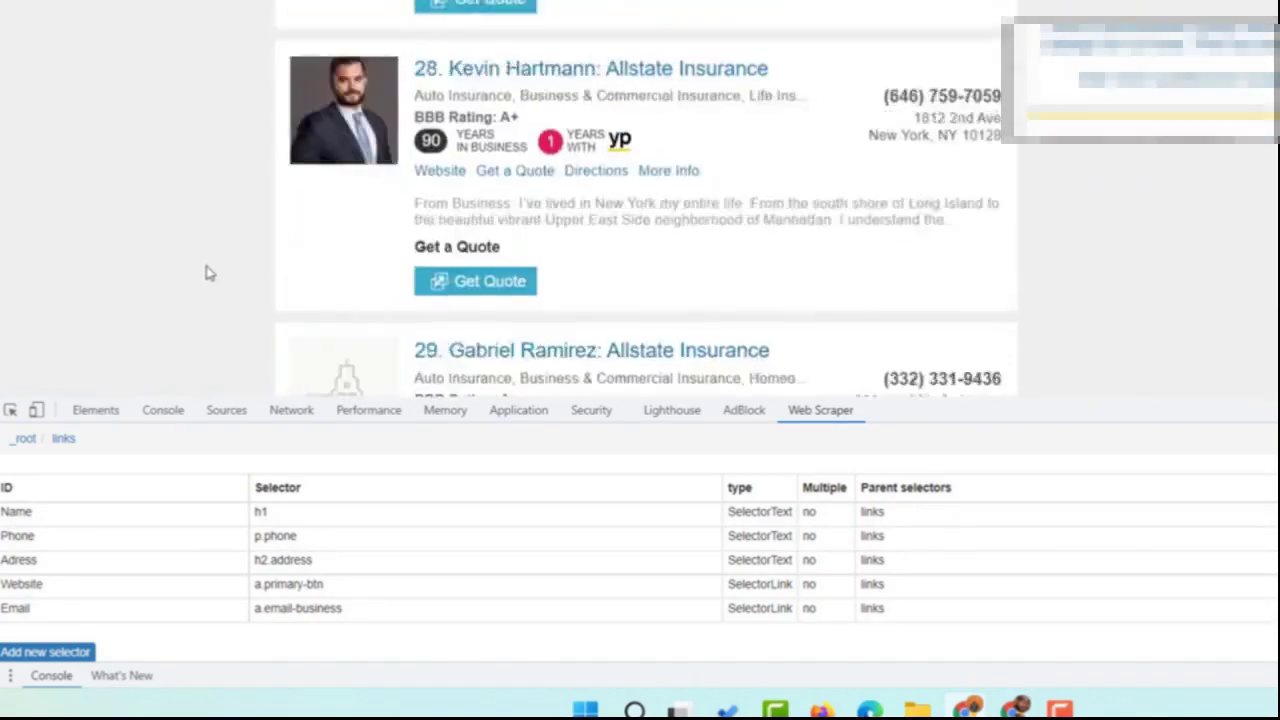
{"action": "scroll", "coordinate": [200, 272], "scroll_direction": "down", "scroll_amount": 10}
{"action": "scroll", "coordinate": [191, 257], "scroll_direction": "up", "scroll_amount": 3}
{"action": "scroll", "coordinate": [400, 260], "scroll_direction": "up", "scroll_amount": 3}
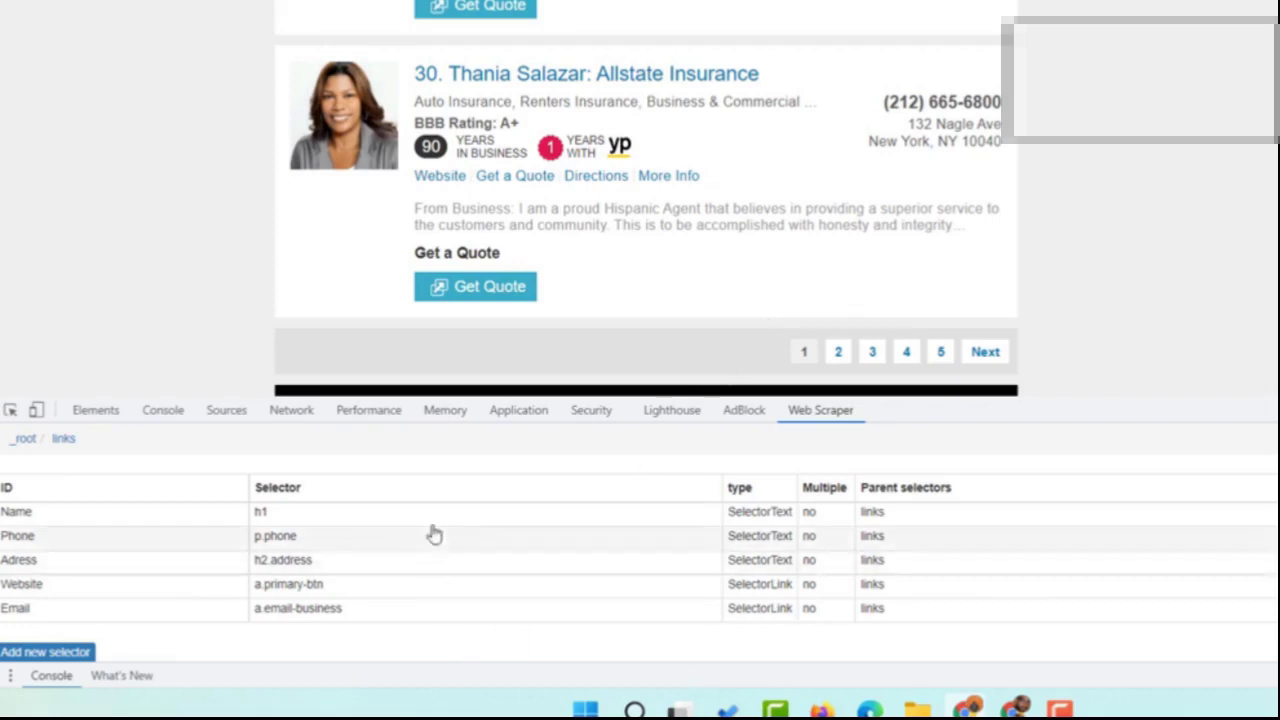
{"action": "scroll", "coordinate": [366, 495], "scroll_direction": "up", "scroll_amount": 1}
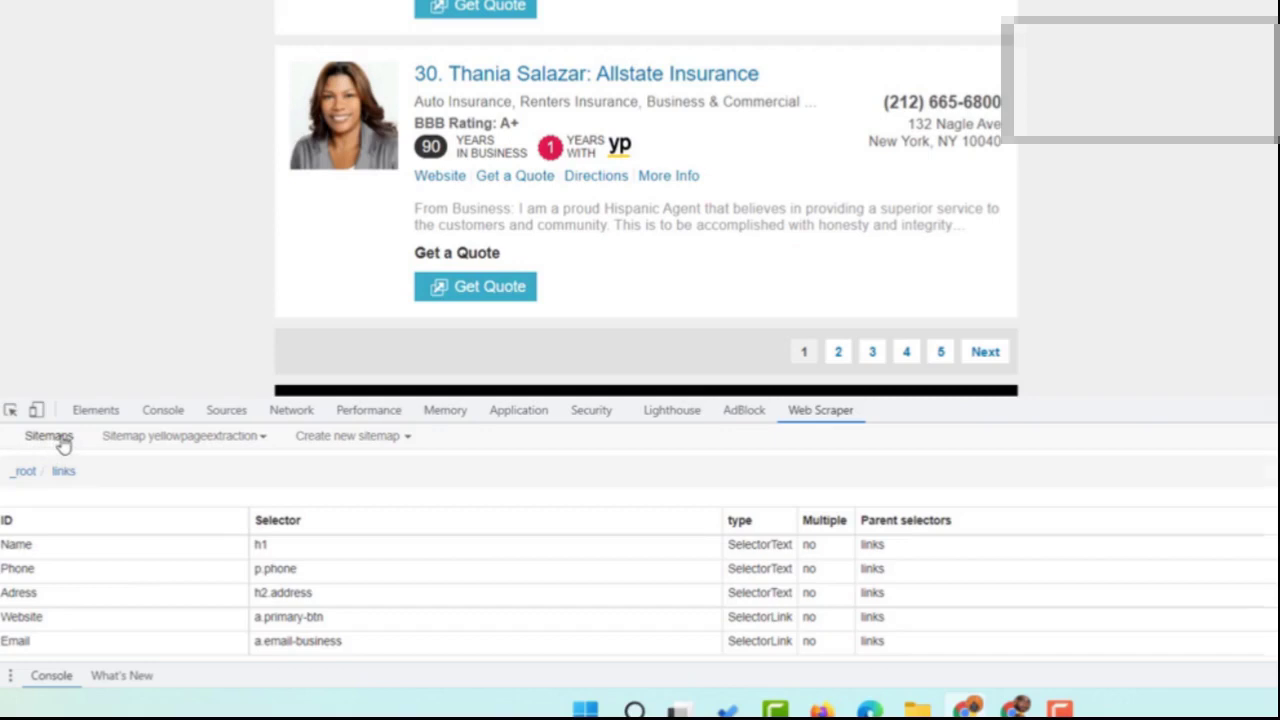
In the yellowpageextraction sitemap, add a root-level Link selector named Pages
{"action": "left_click", "coordinate": [64, 445]}
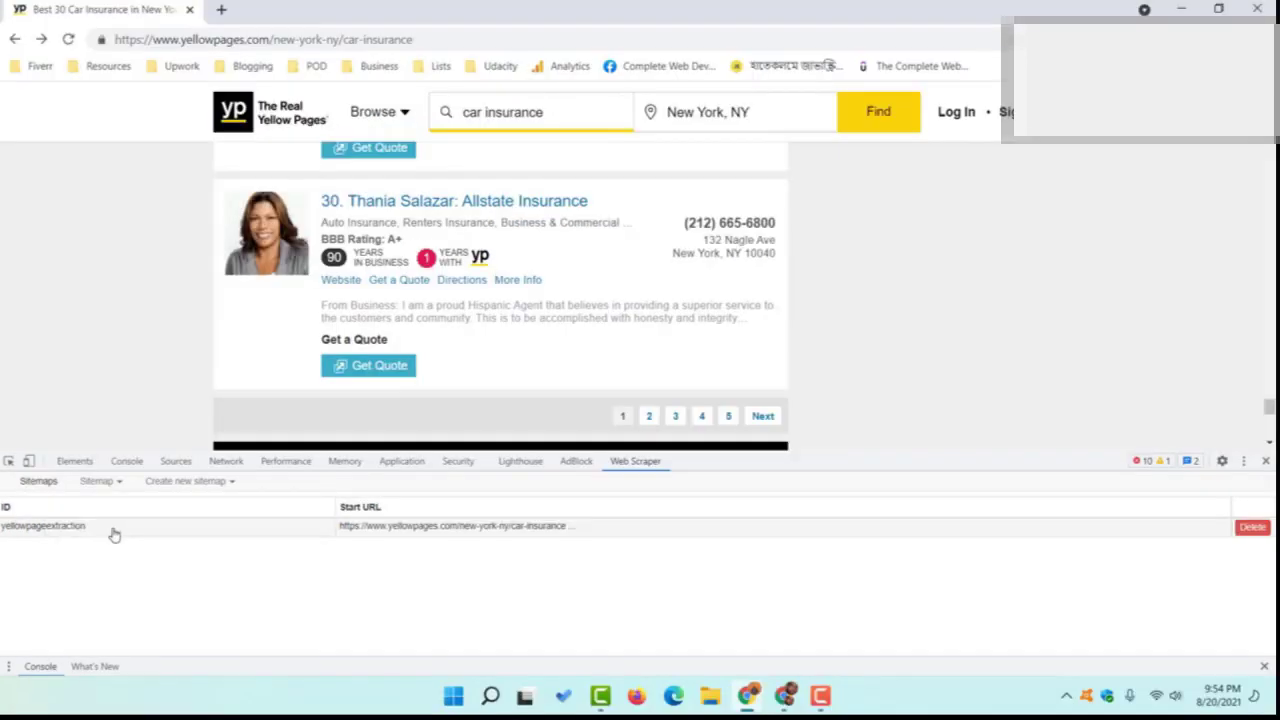
{"action": "left_click", "coordinate": [114, 535]}
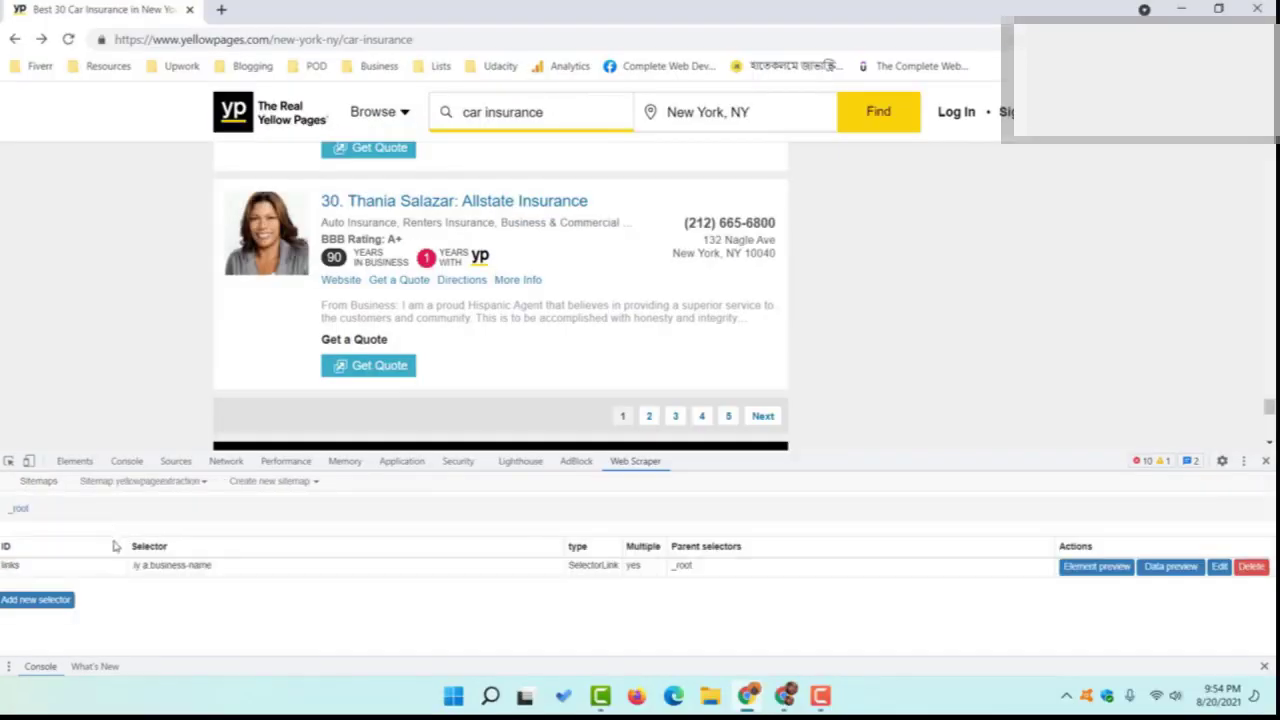
{"action": "left_click", "coordinate": [49, 611]}
{"action": "left_click", "coordinate": [153, 507]}
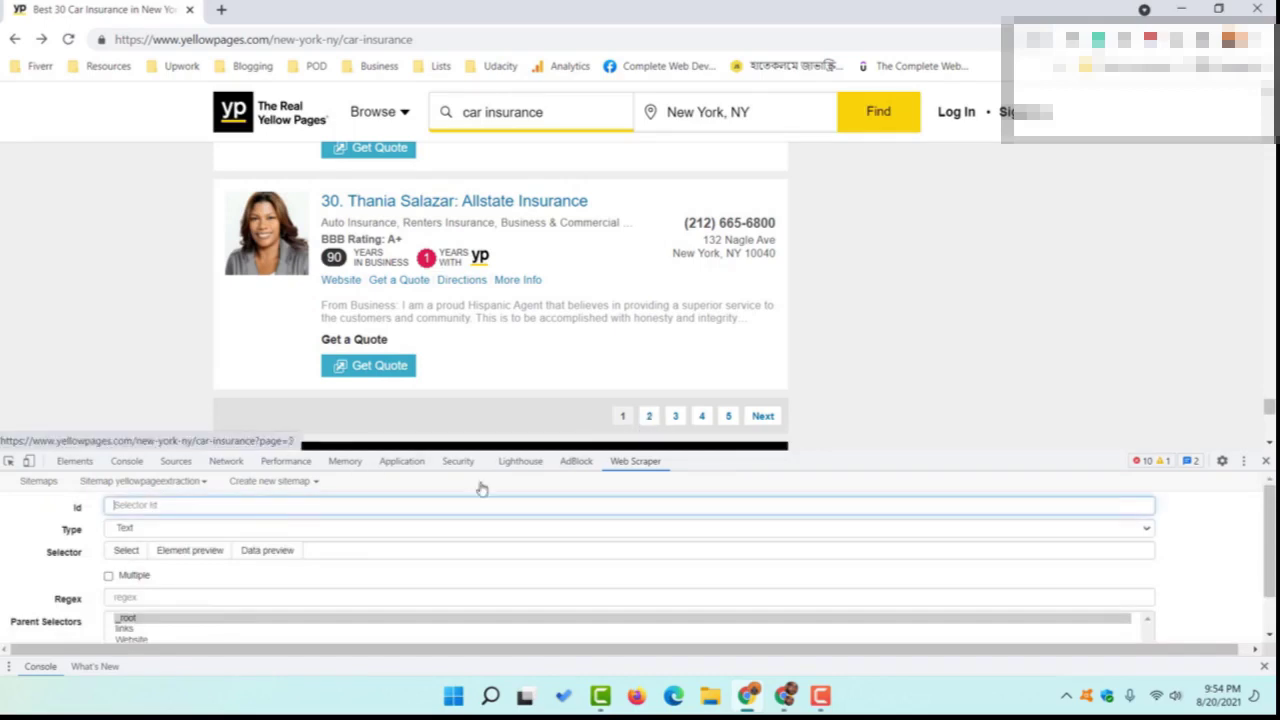
{"action": "type", "text": "Pages"}
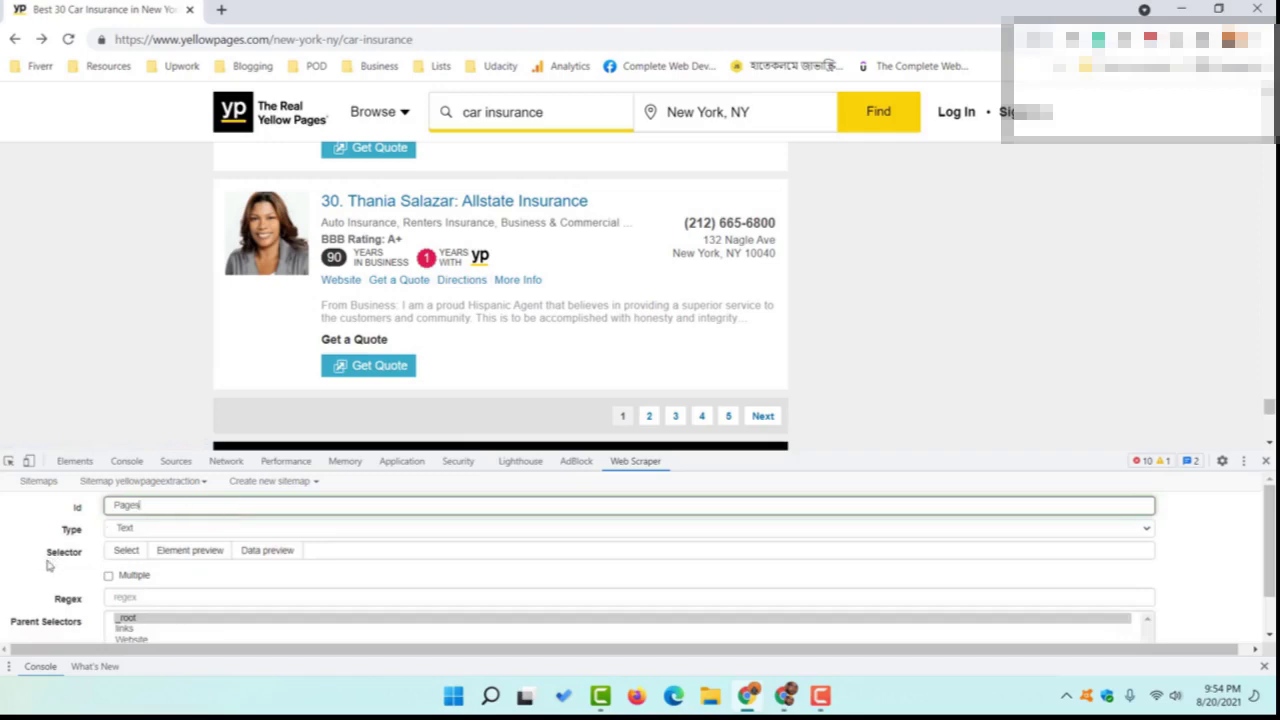
{"action": "left_click", "coordinate": [147, 530]}
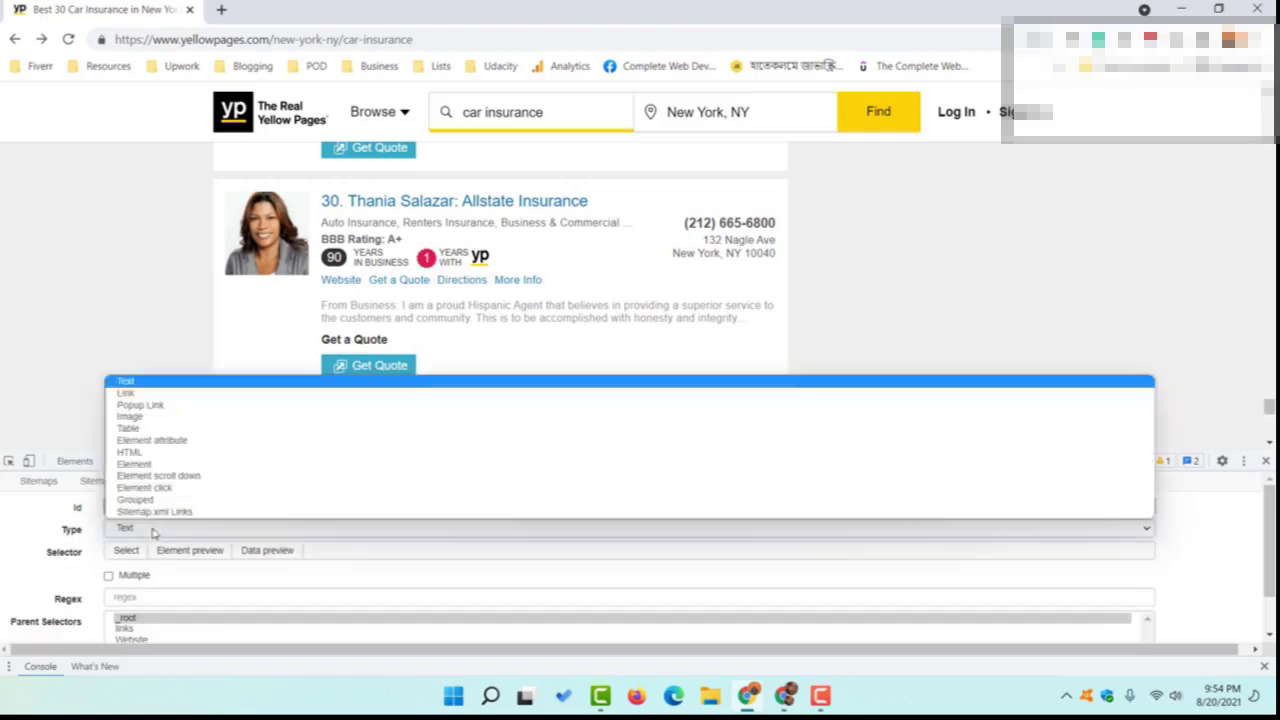
{"action": "left_click", "coordinate": [157, 398]}
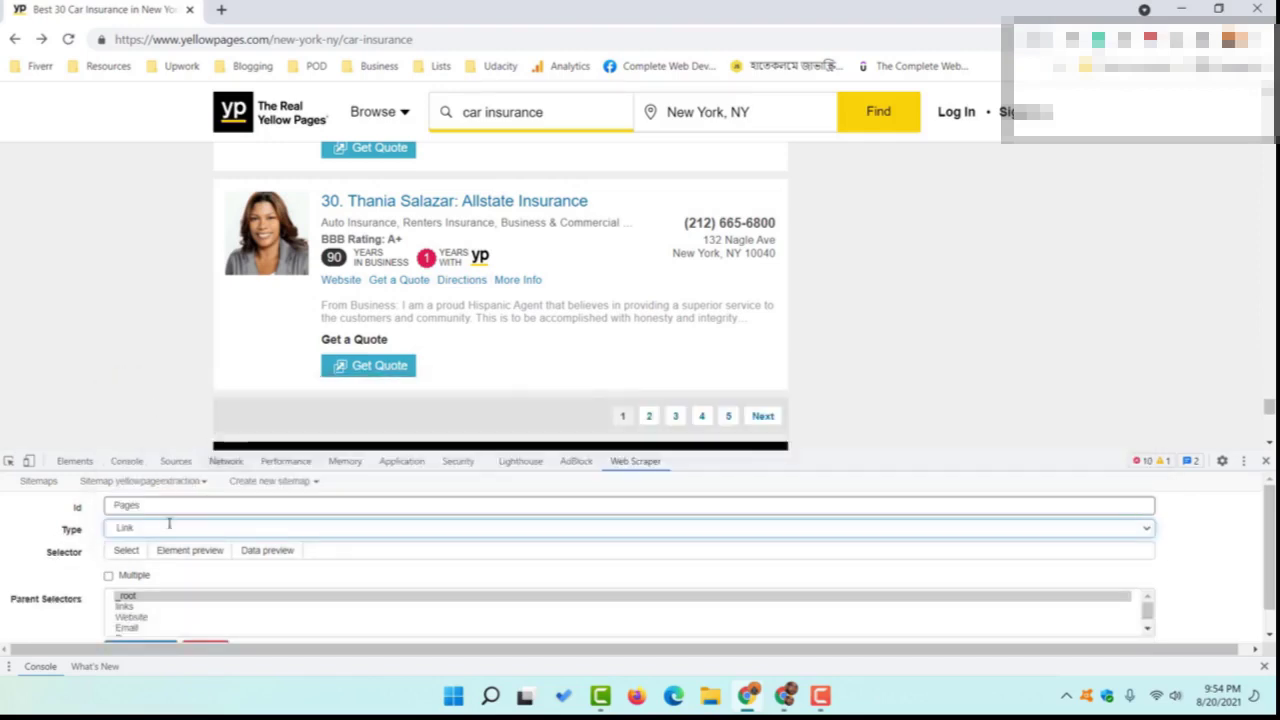
{"action": "scroll", "coordinate": [30, 555], "scroll_direction": "down", "scroll_amount": 1}
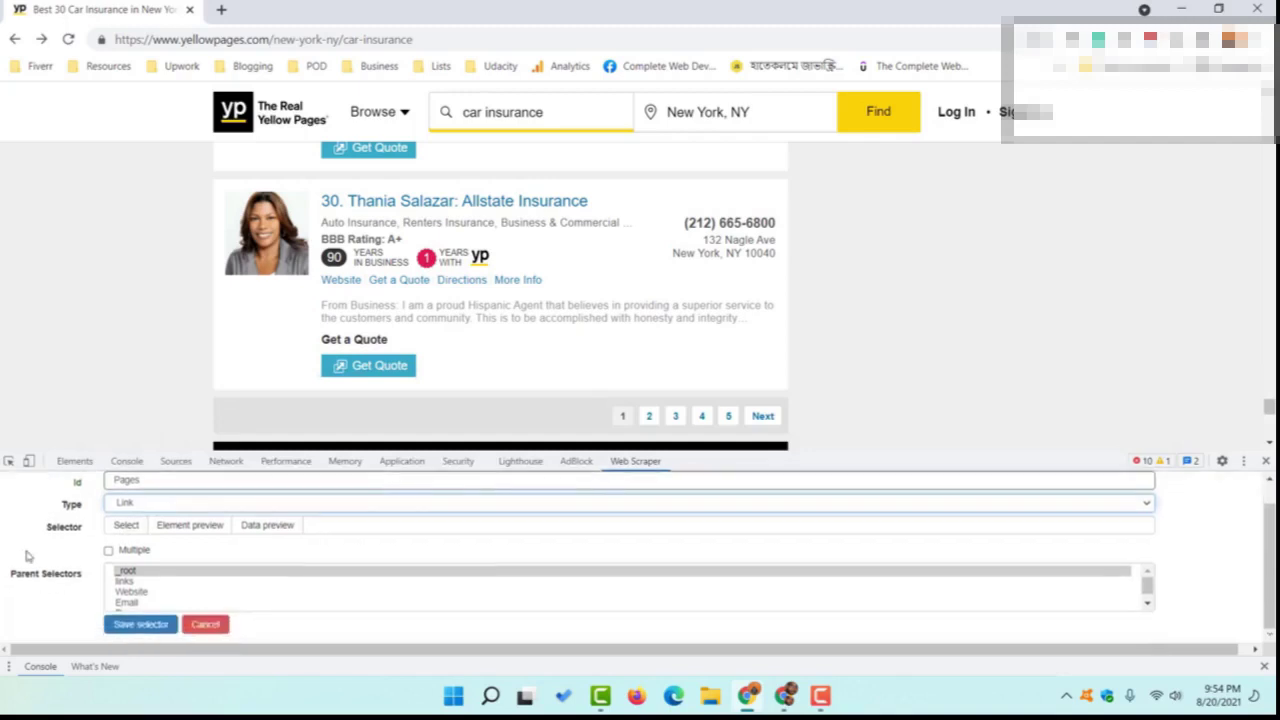
Enable multiple, pick all pagination links (.pagination a), and save the Pages selector
{"action": "left_click", "coordinate": [127, 527]}
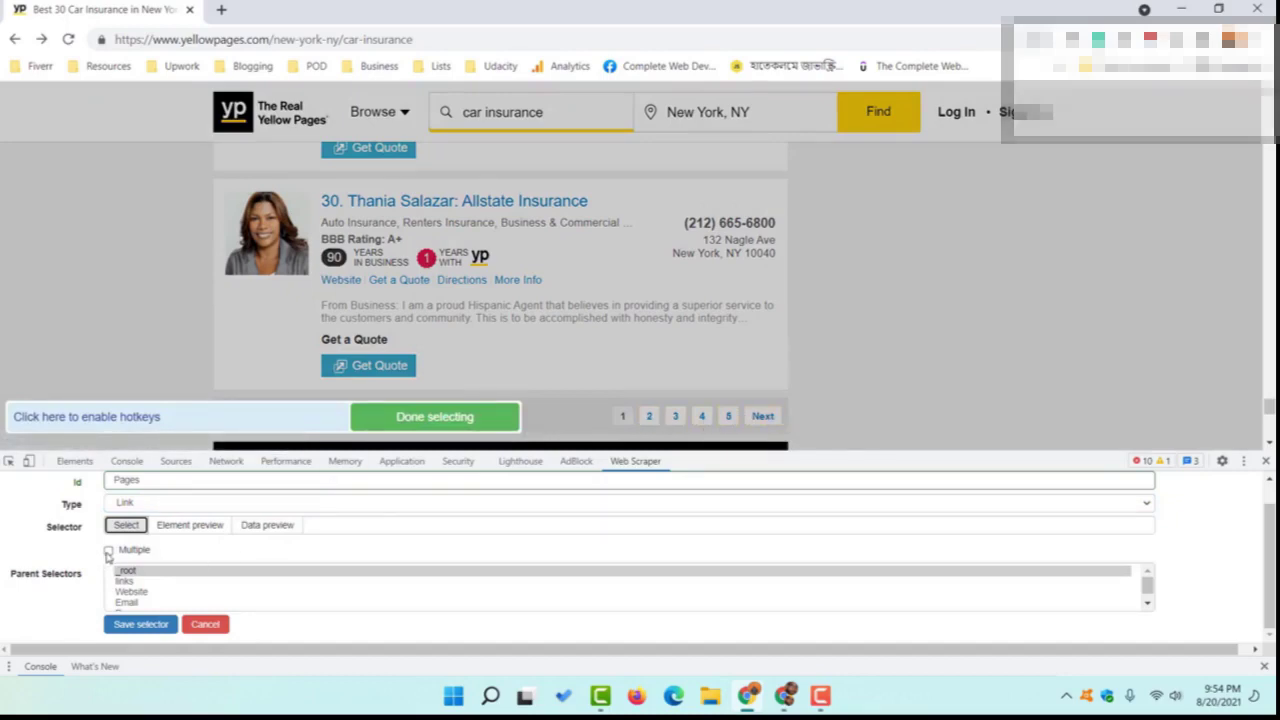
{"action": "left_click", "coordinate": [108, 551]}
{"action": "left_click", "coordinate": [126, 527]}
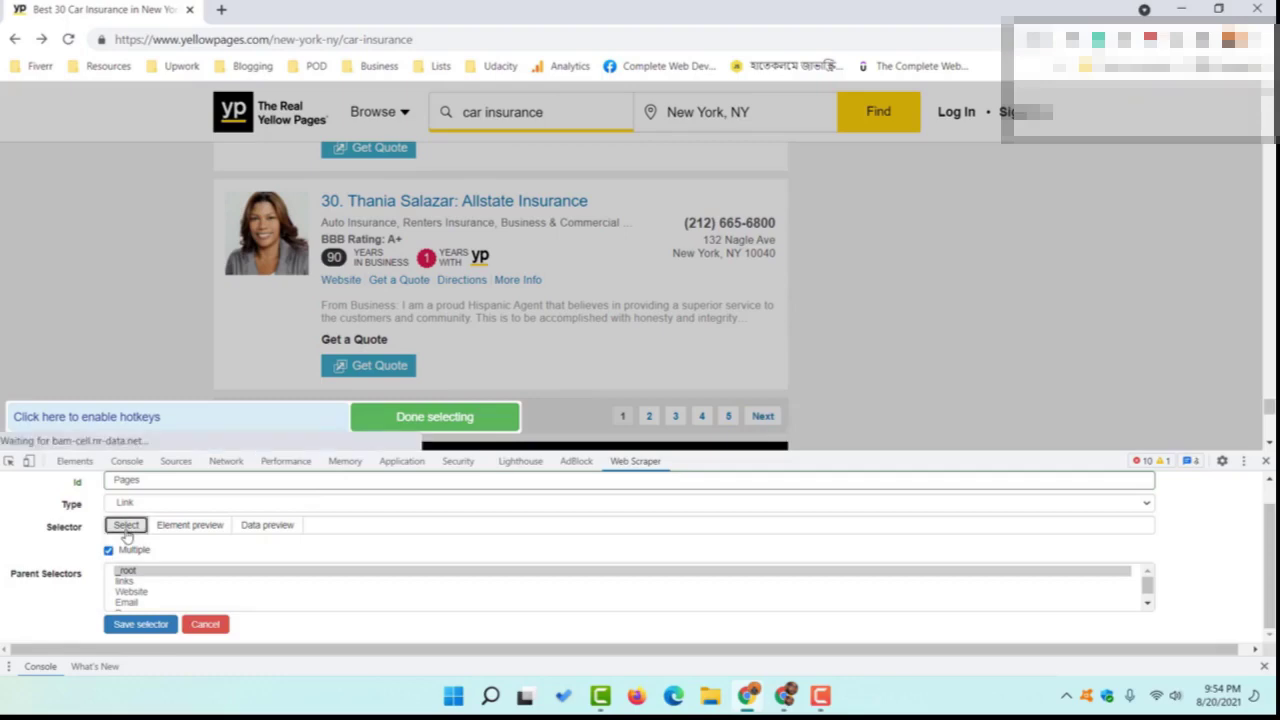
{"action": "left_click", "coordinate": [652, 428]}
{"action": "left_click", "coordinate": [678, 430]}
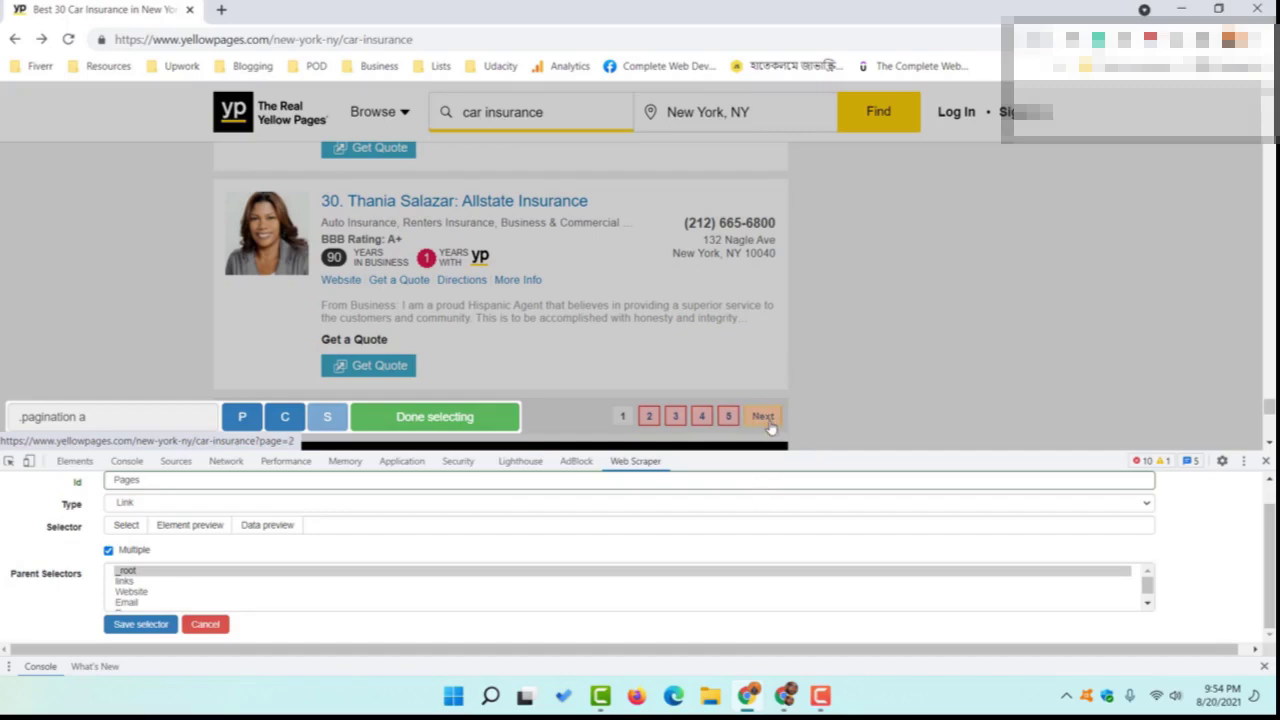
{"action": "left_click", "coordinate": [434, 416]}
{"action": "left_click", "coordinate": [138, 626]}
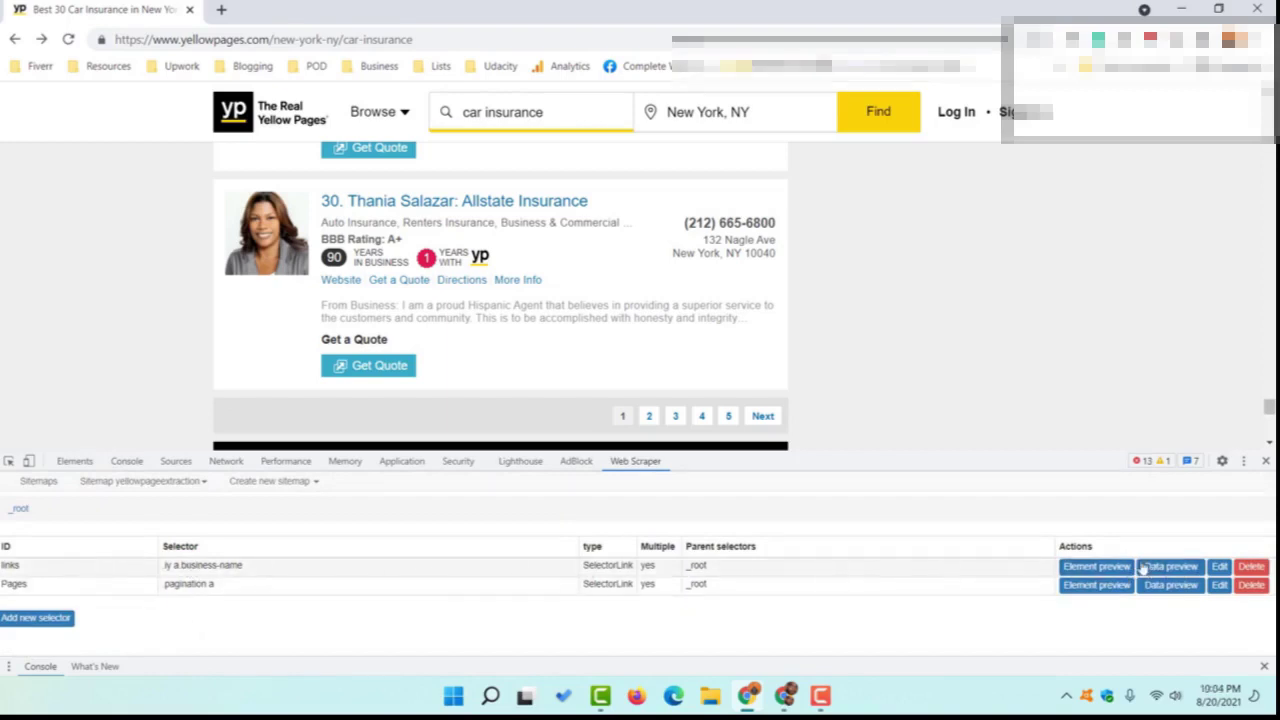
Give the links selector both _root and Pages as parent selectors and save it
{"action": "left_click", "coordinate": [1219, 567]}
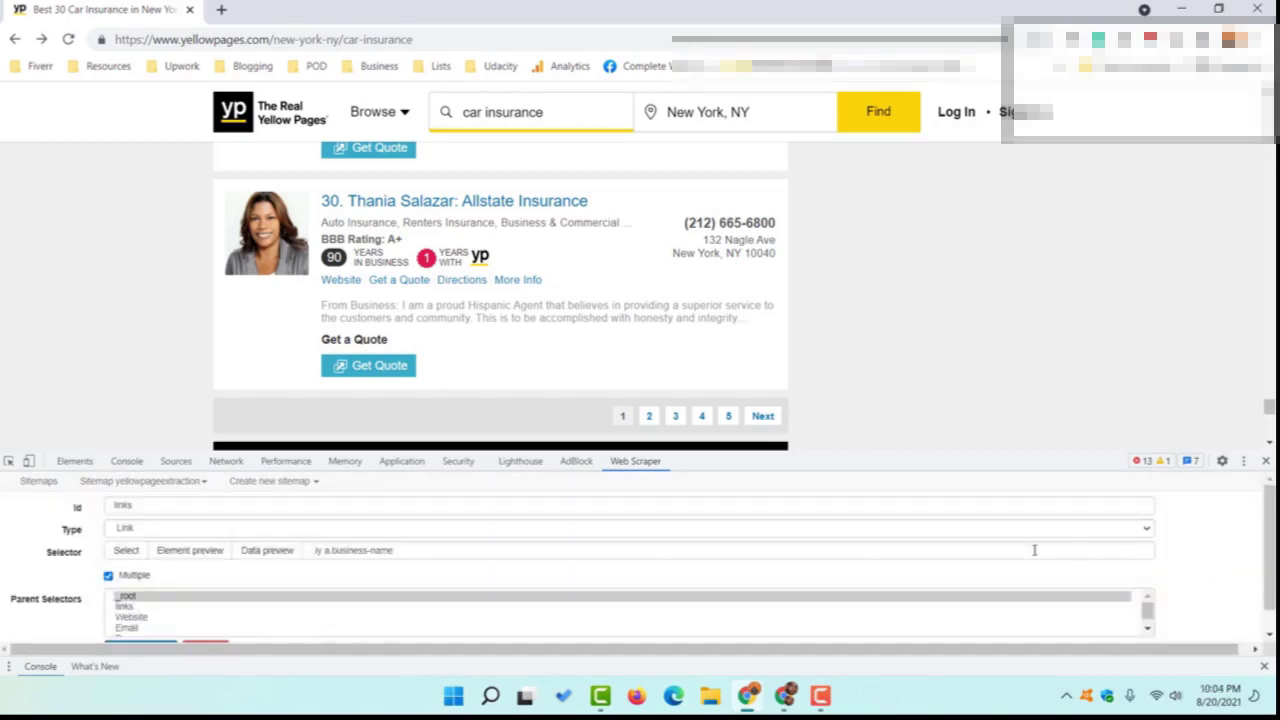
{"action": "scroll", "coordinate": [85, 585], "scroll_direction": "down", "scroll_amount": 1}
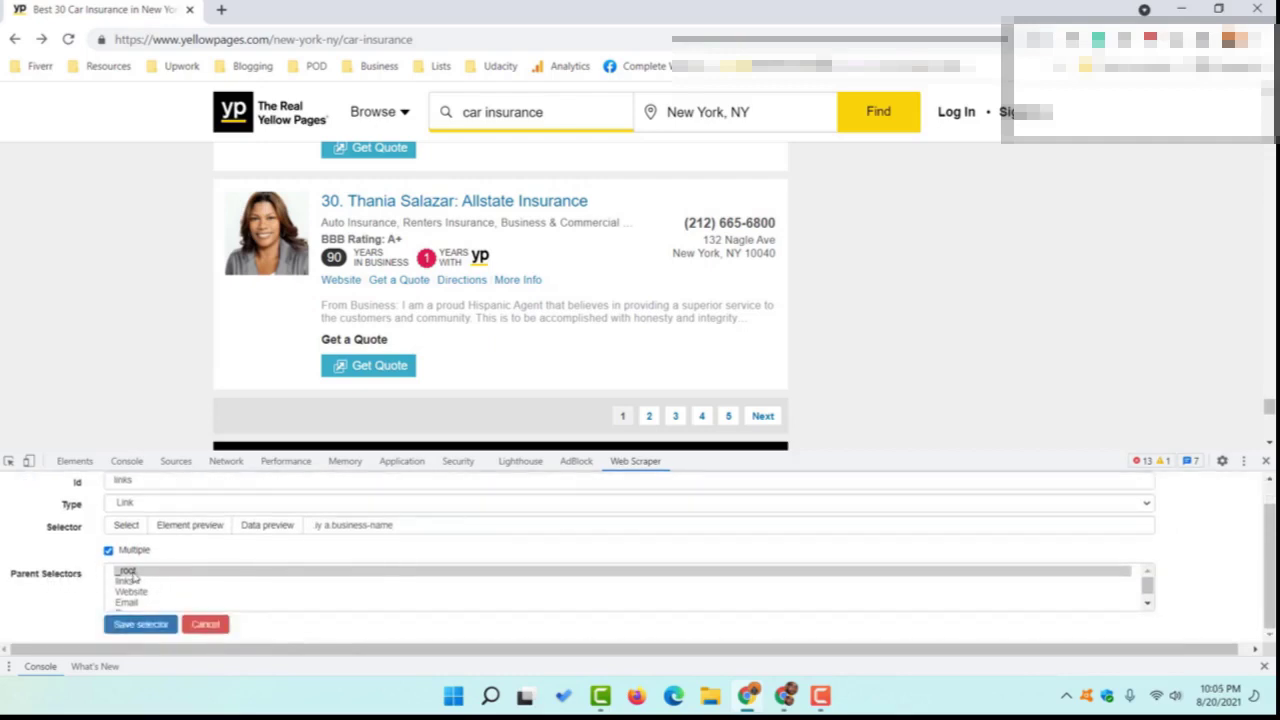
{"action": "left_click", "coordinate": [127, 571]}
{"action": "scroll", "coordinate": [146, 590], "scroll_direction": "down", "scroll_amount": 1}
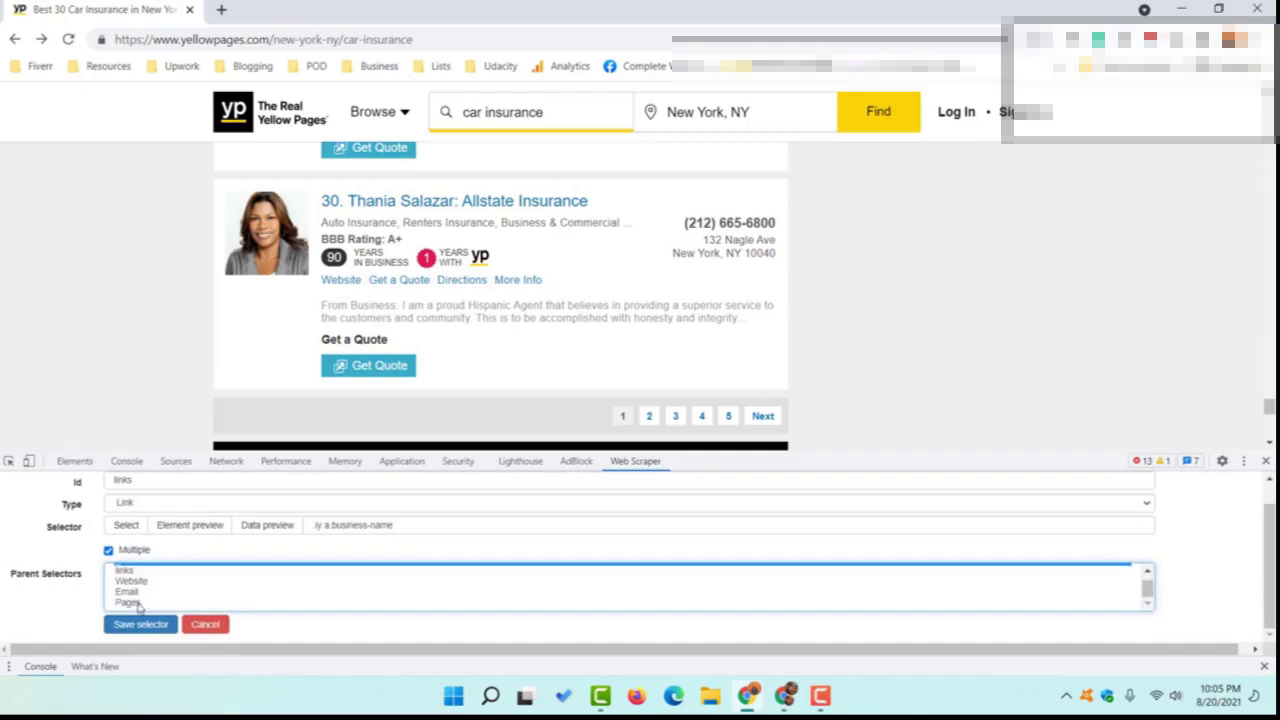
{"action": "left_click", "coordinate": [139, 604]}
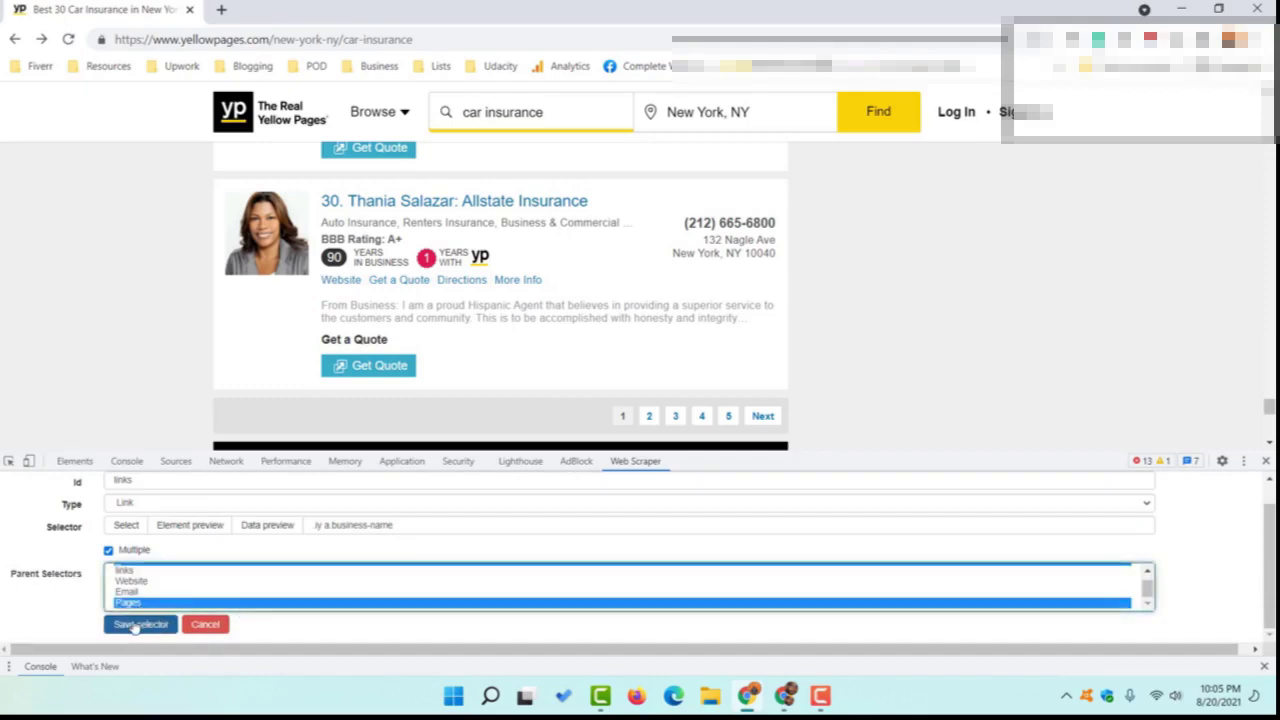
{"action": "left_click", "coordinate": [141, 625]}
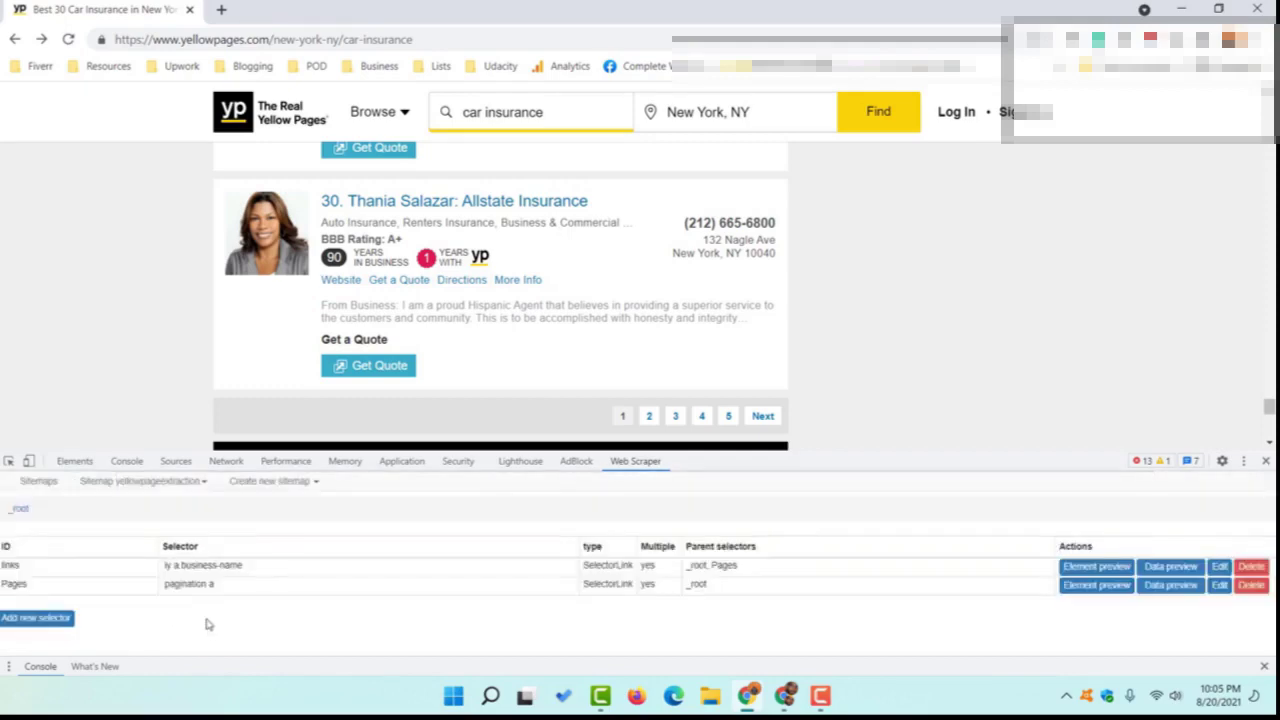
Open the selector graph and expand _root, links, Pages and the nested links nodes
{"action": "left_click", "coordinate": [172, 485]}
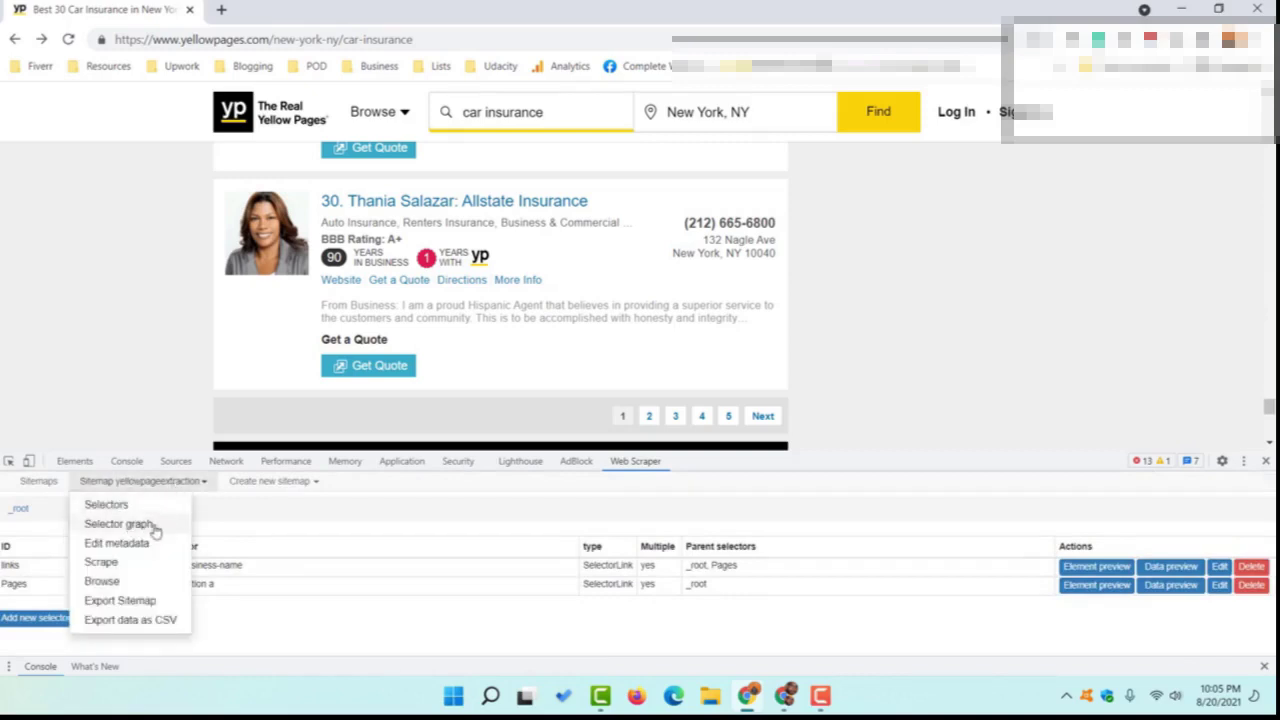
{"action": "left_click", "coordinate": [158, 530]}
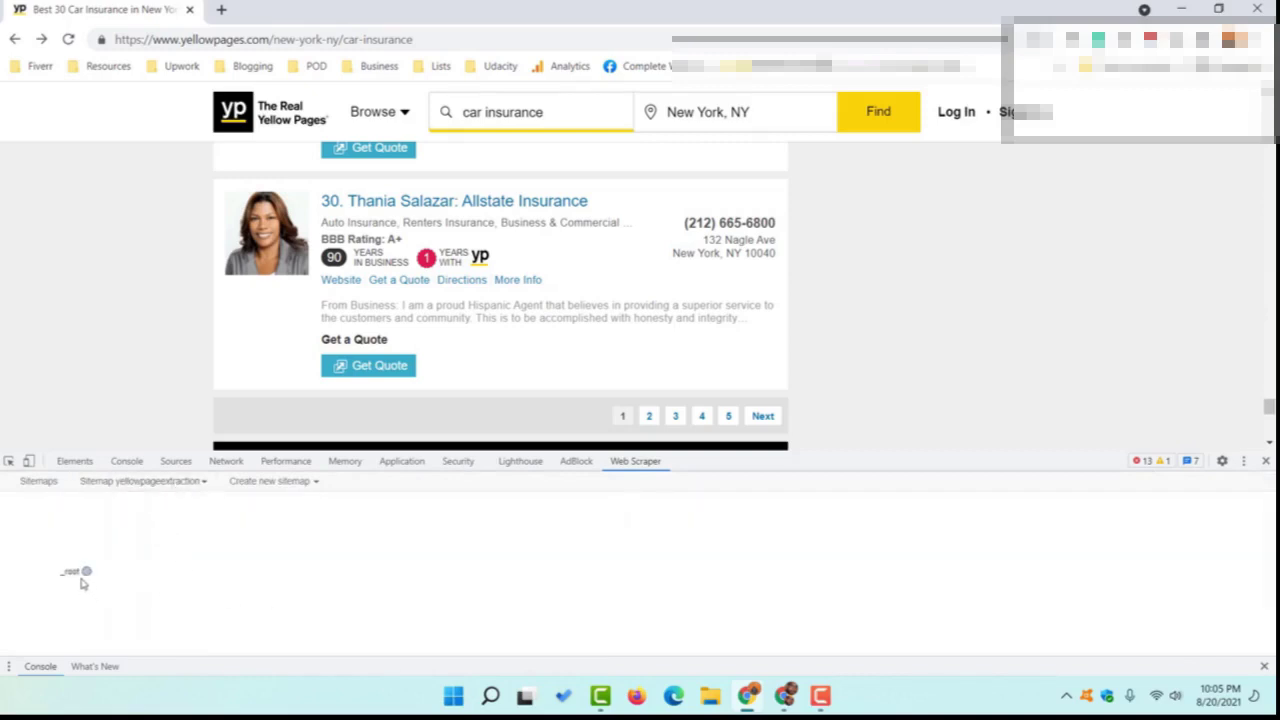
{"action": "left_click", "coordinate": [86, 576]}
{"action": "left_click", "coordinate": [160, 543]}
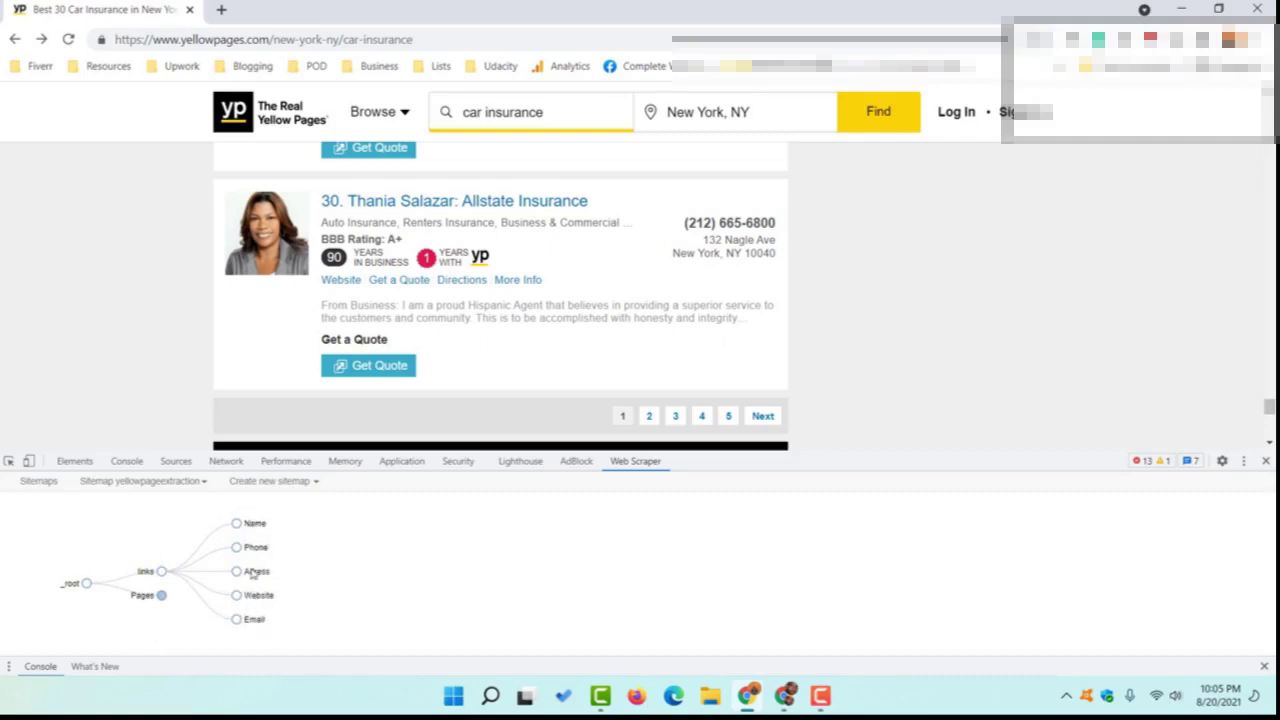
{"action": "left_click", "coordinate": [161, 597]}
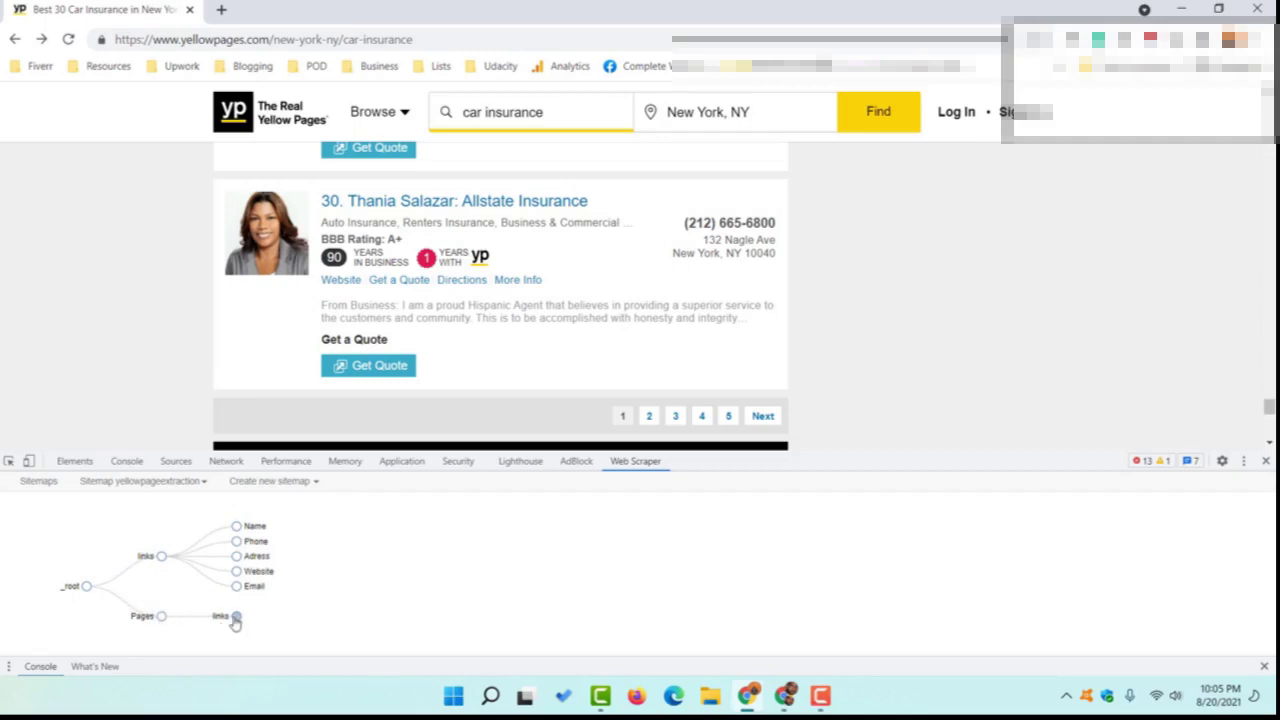
{"action": "left_click", "coordinate": [236, 617]}
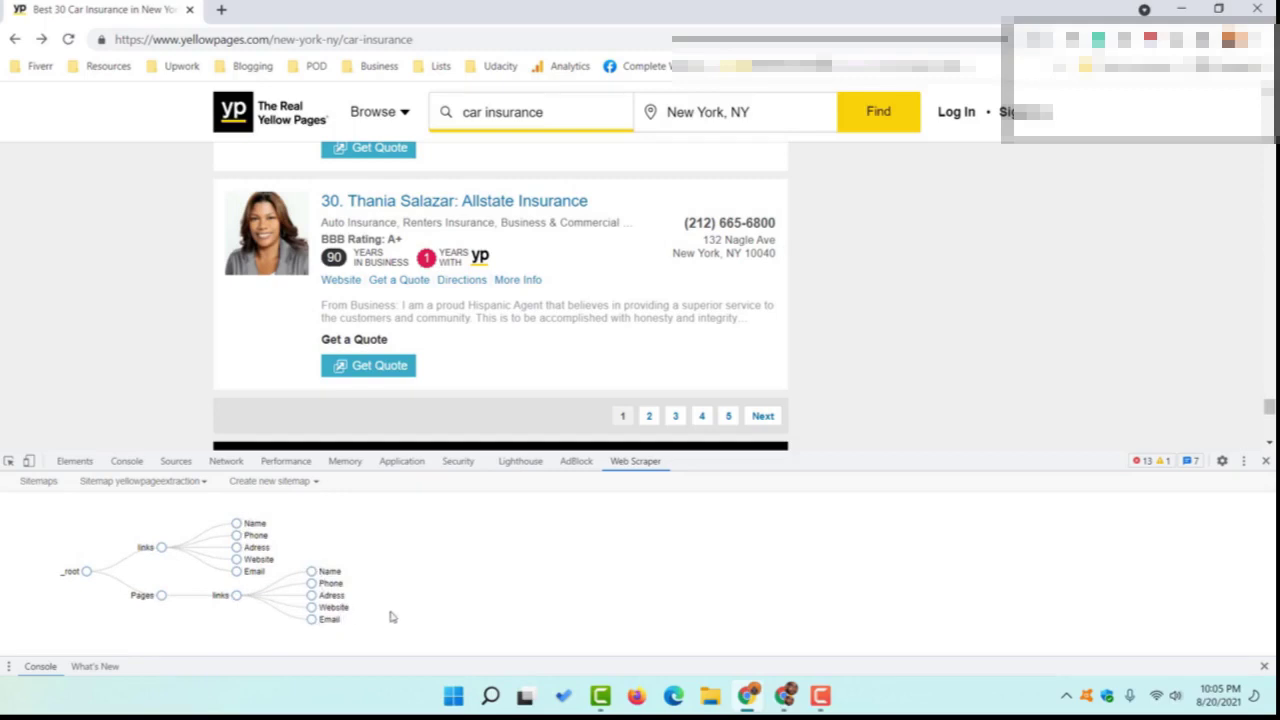
Start scraping the sitemap with request interval and page load delay both at 2000 ms
{"action": "left_click", "coordinate": [121, 486]}
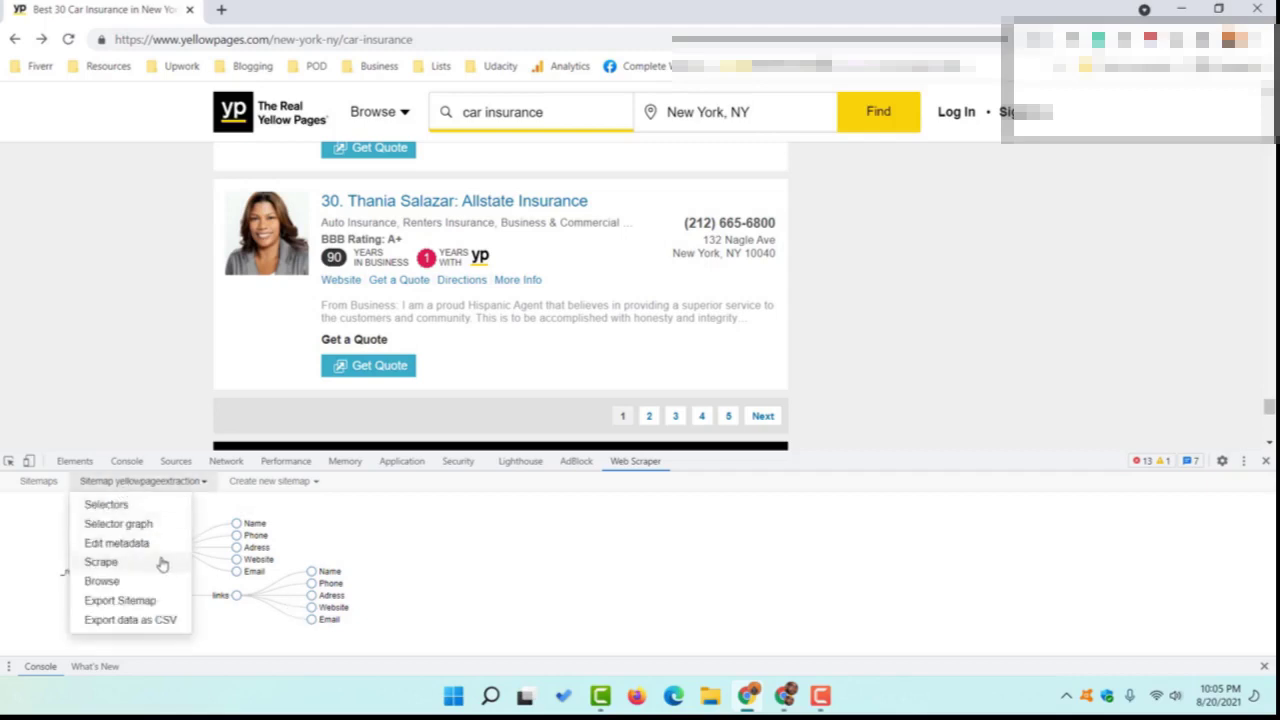
{"action": "left_click", "coordinate": [101, 562]}
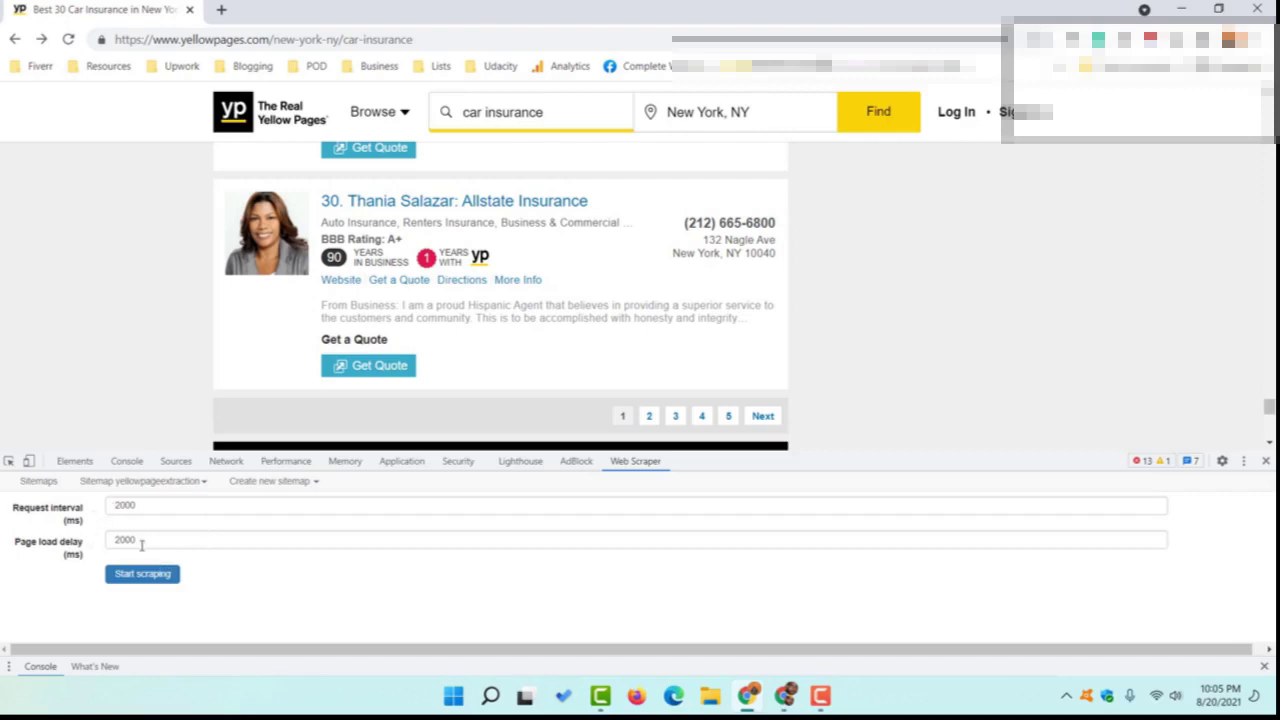
{"action": "left_click", "coordinate": [111, 510]}
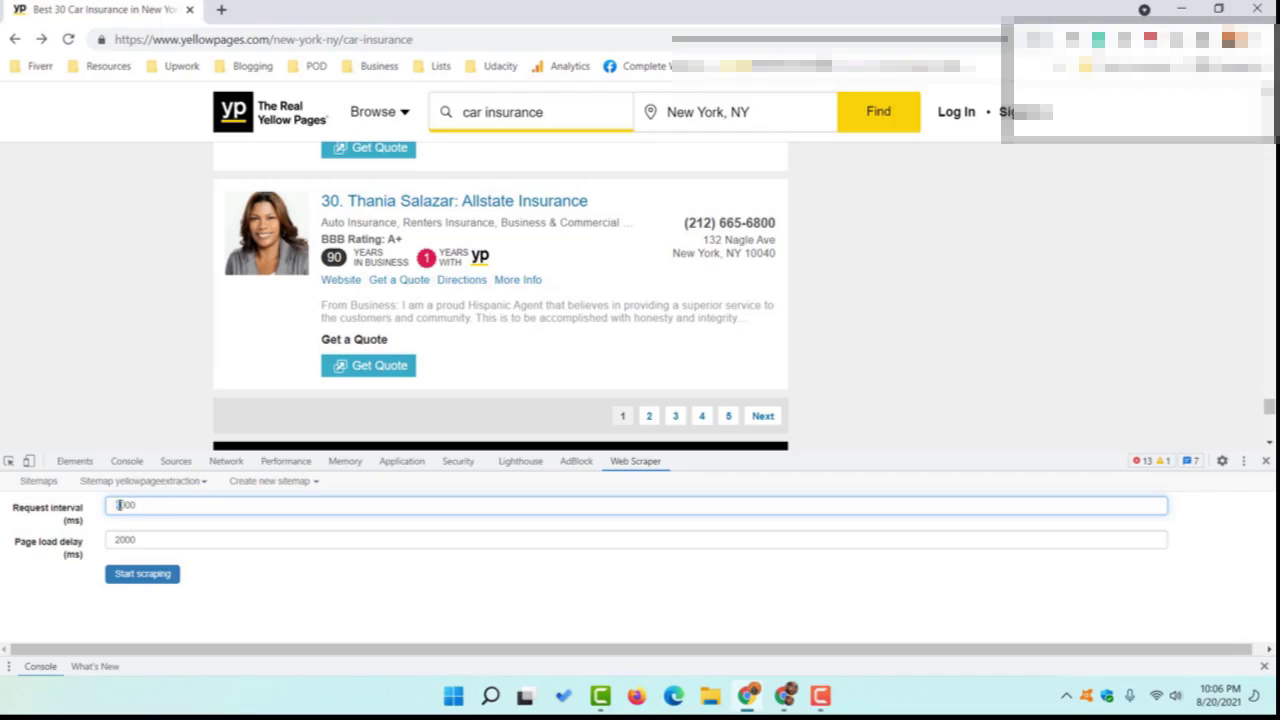
{"action": "double_click", "coordinate": [119, 505]}
{"action": "type", "text": "7000"}
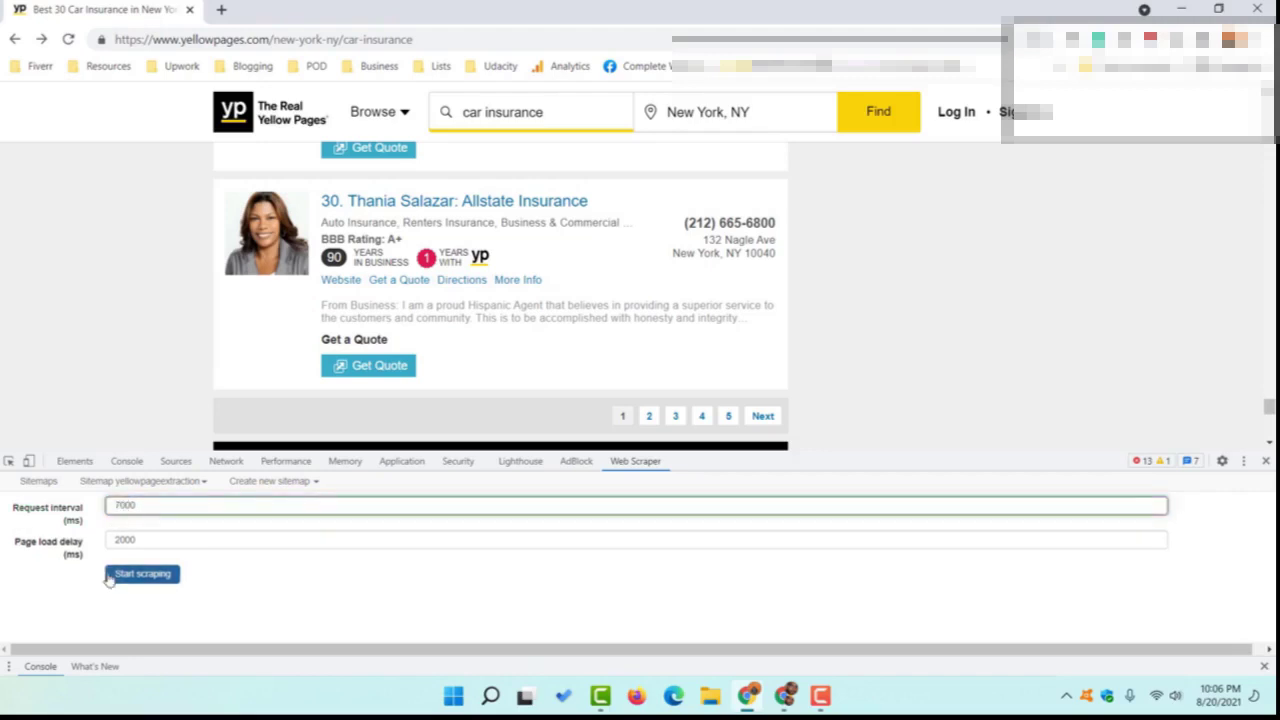
{"action": "left_click_drag", "start_coordinate": [121, 545], "coordinate": [99, 545]}
{"action": "type", "text": "7"}
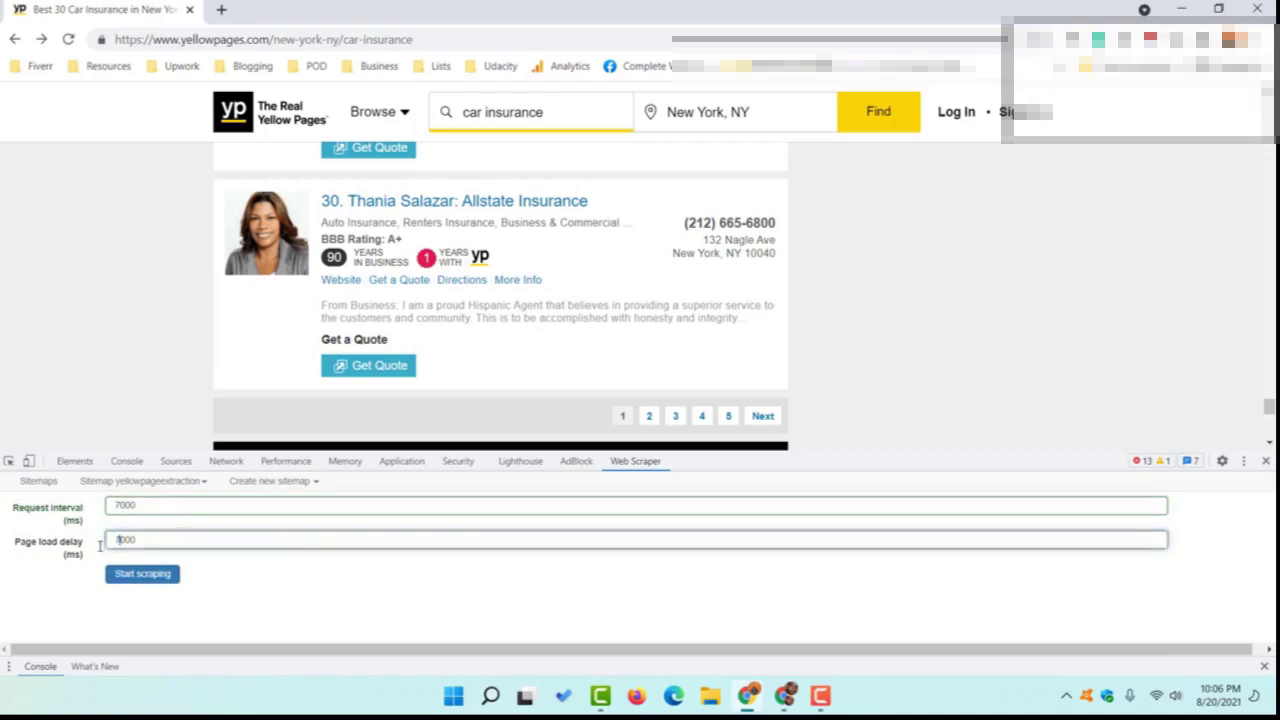
{"action": "left_click", "coordinate": [73, 598]}
{"action": "left_click_drag", "start_coordinate": [119, 505], "coordinate": [106, 505]}
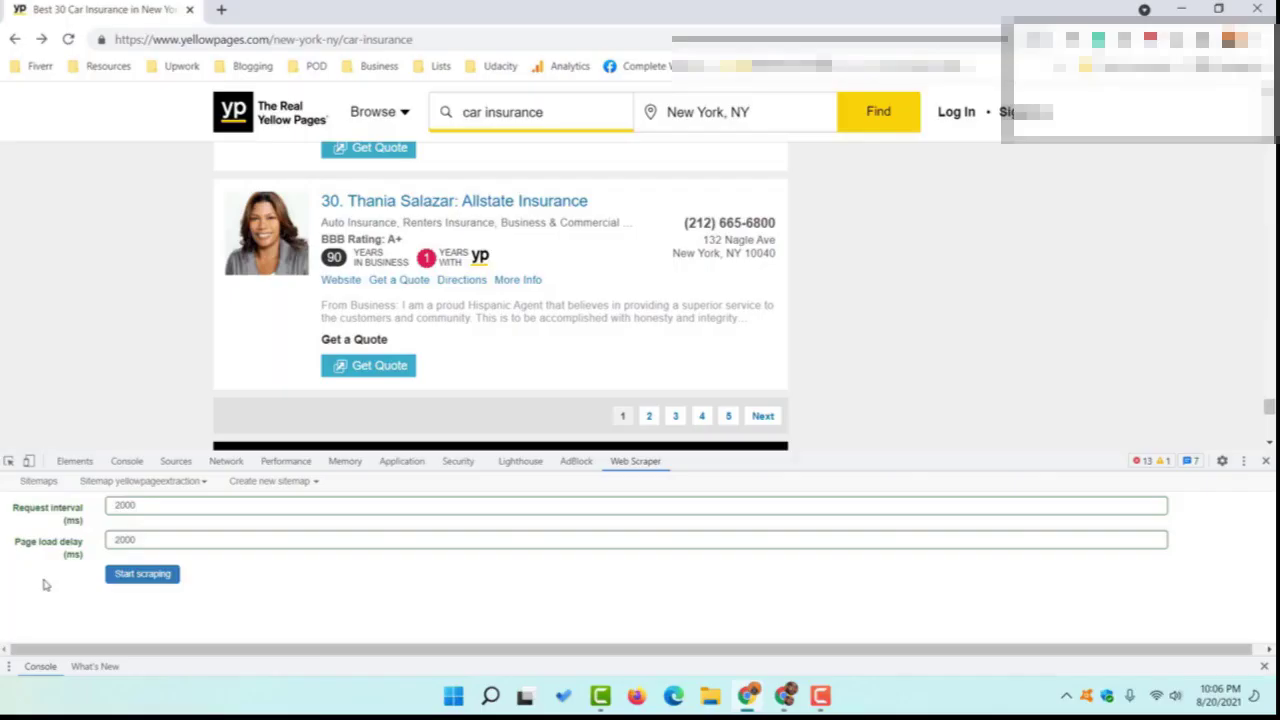
{"action": "left_click", "coordinate": [145, 582]}
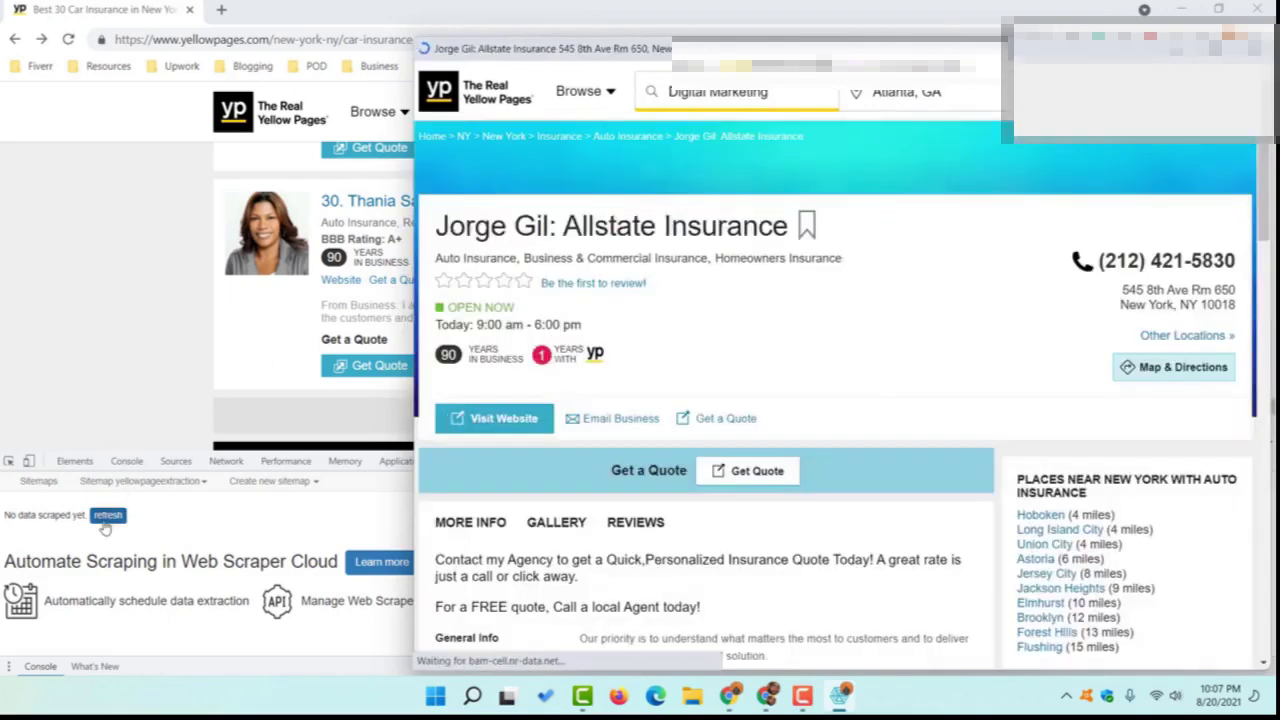
Refresh the data view to list the scraped insurance agents after scraping finishes
{"action": "left_click", "coordinate": [105, 519]}
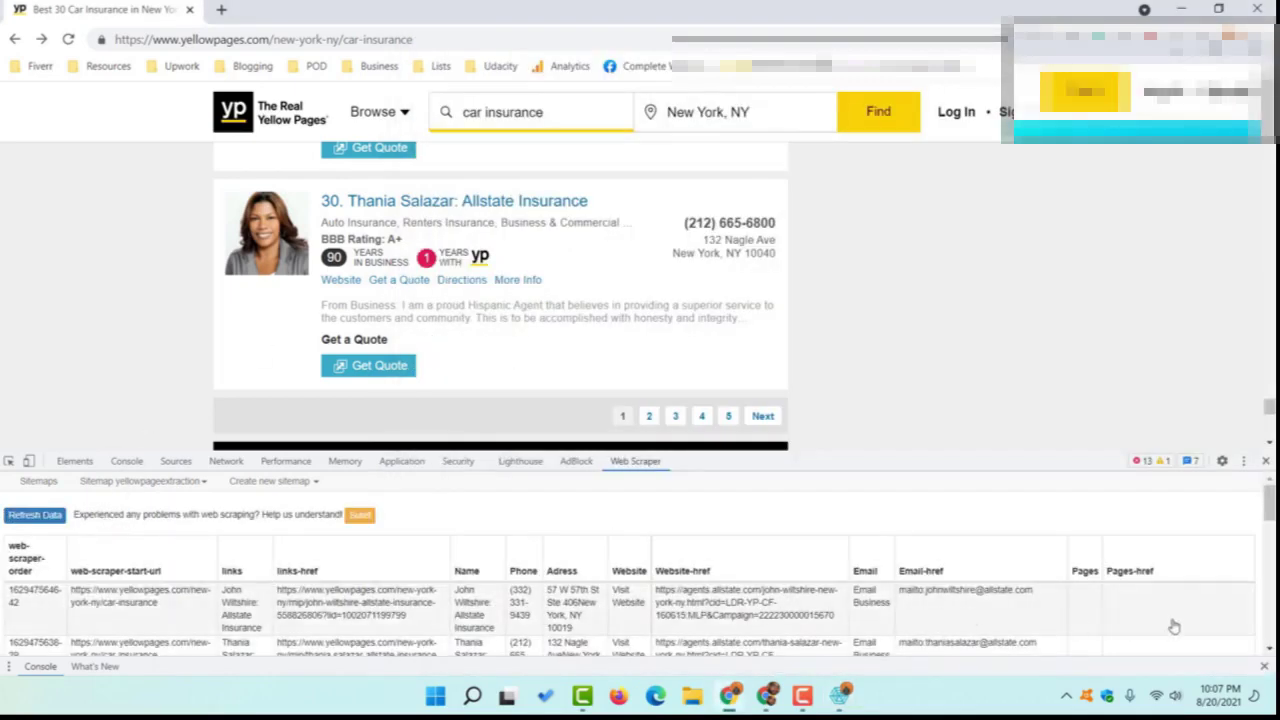
Reload the scraped data table with Refresh Data
{"action": "scroll", "coordinate": [1150, 600], "scroll_direction": "down", "scroll_amount": 5}
{"action": "scroll", "coordinate": [1088, 549], "scroll_direction": "down", "scroll_amount": 5}
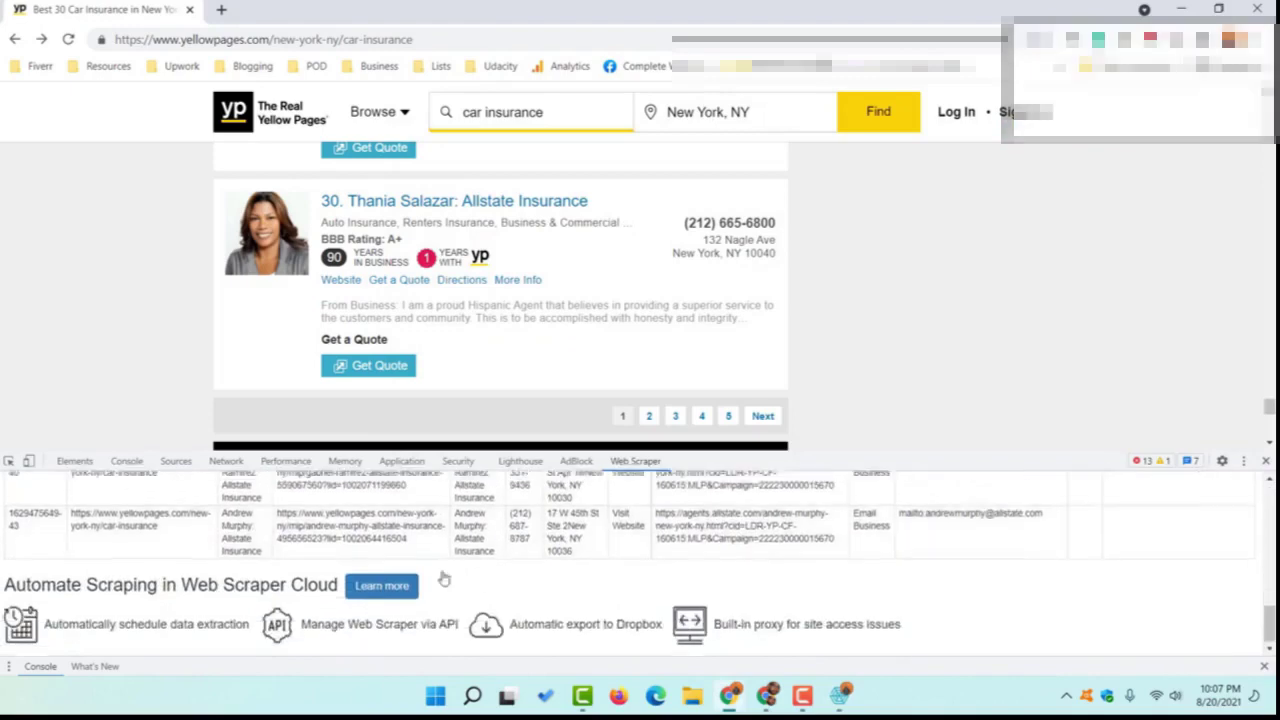
{"action": "scroll", "coordinate": [424, 583], "scroll_direction": "up", "scroll_amount": 5}
{"action": "scroll", "coordinate": [424, 583], "scroll_direction": "up", "scroll_amount": 3}
{"action": "scroll", "coordinate": [424, 583], "scroll_direction": "up", "scroll_amount": 5}
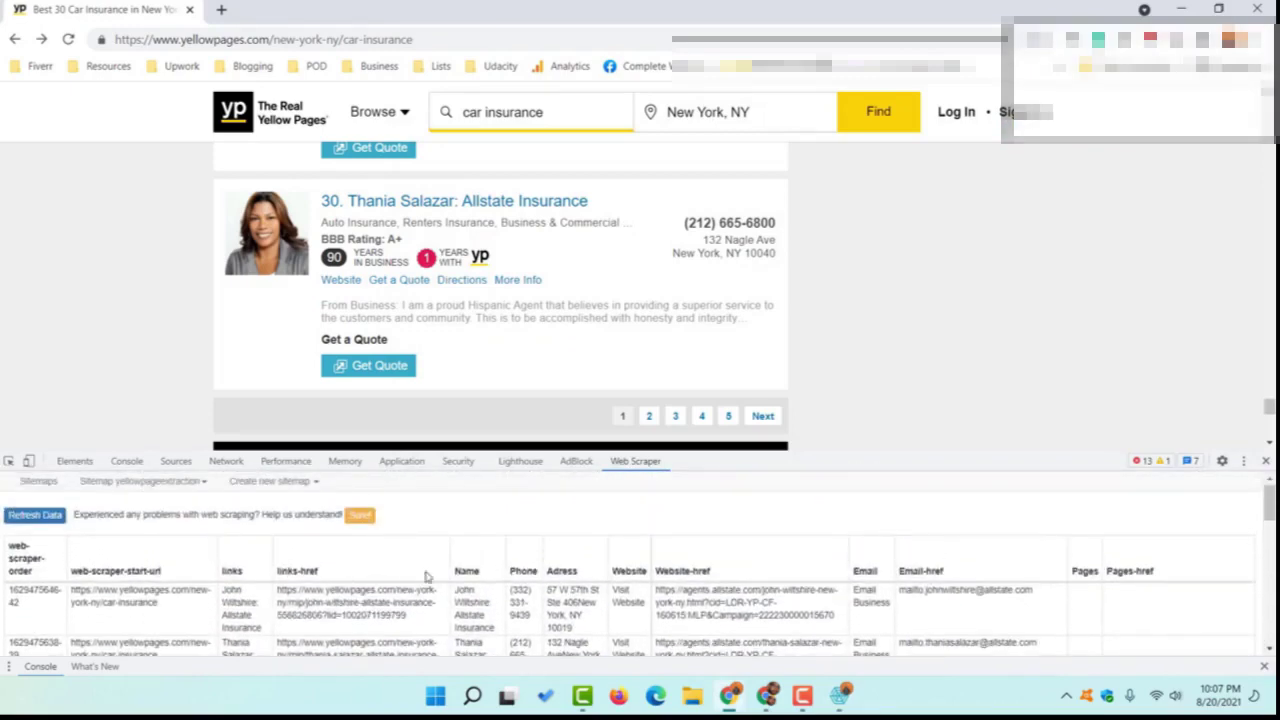
{"action": "scroll", "coordinate": [424, 577], "scroll_direction": "down", "scroll_amount": 10}
{"action": "scroll", "coordinate": [624, 555], "scroll_direction": "down", "scroll_amount": 10}
{"action": "scroll", "coordinate": [624, 555], "scroll_direction": "up", "scroll_amount": 2}
{"action": "scroll", "coordinate": [785, 563], "scroll_direction": "up", "scroll_amount": 2}
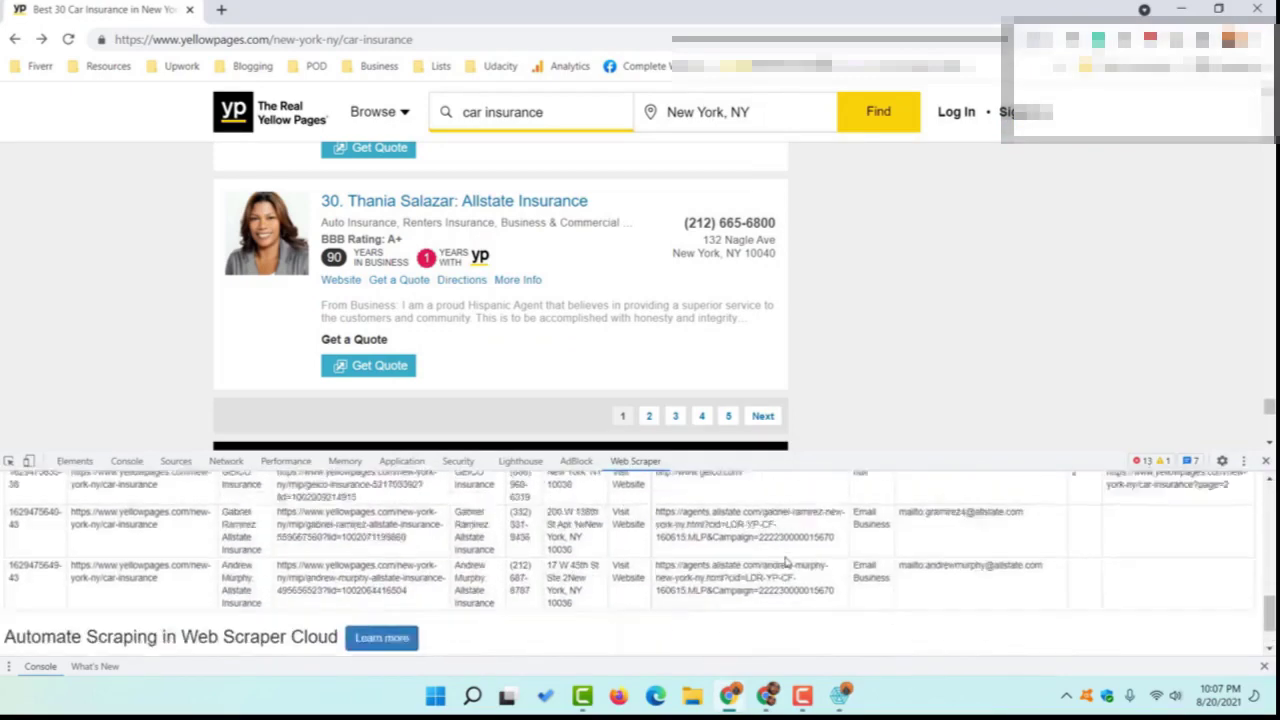
{"action": "scroll", "coordinate": [785, 563], "scroll_direction": "up", "scroll_amount": 2}
{"action": "scroll", "coordinate": [785, 563], "scroll_direction": "up", "scroll_amount": 2}
{"action": "scroll", "coordinate": [785, 563], "scroll_direction": "up", "scroll_amount": 2}
{"action": "scroll", "coordinate": [795, 566], "scroll_direction": "up", "scroll_amount": 3}
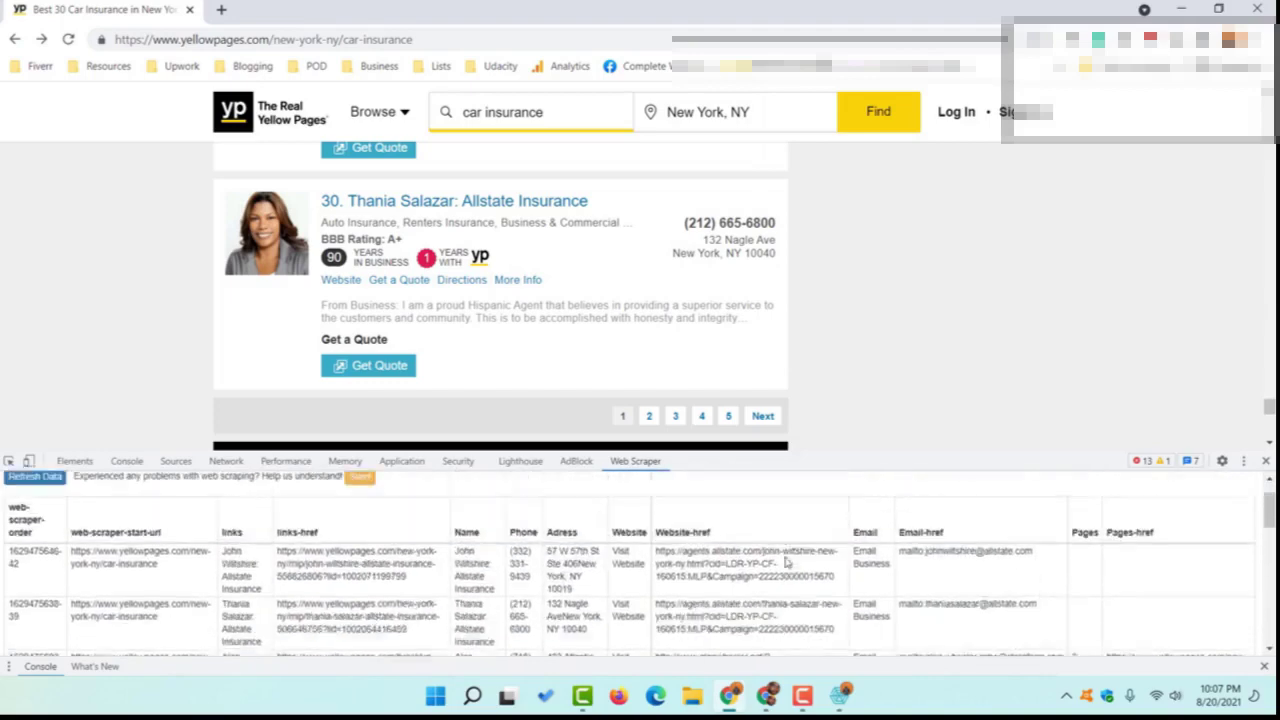
{"action": "scroll", "coordinate": [805, 569], "scroll_direction": "up", "scroll_amount": 1}
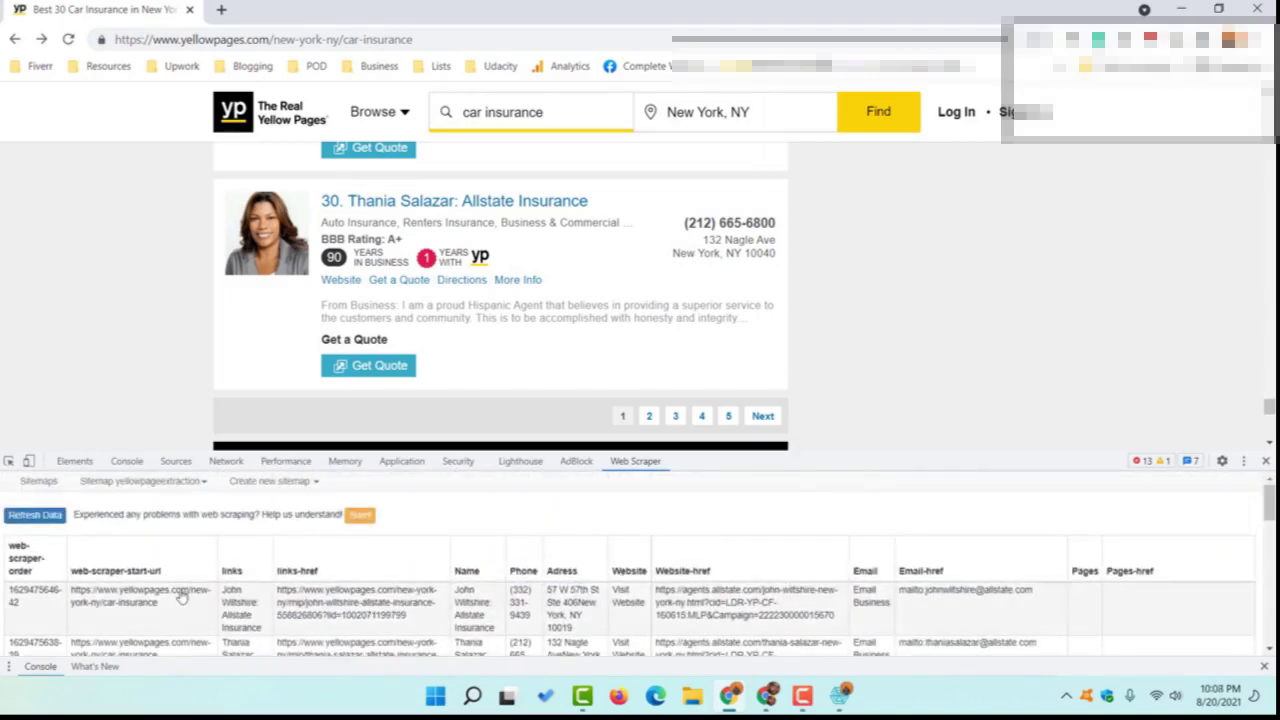
{"action": "left_click", "coordinate": [34, 515]}
Scroll through the records of names, phones, addresses, websites and emails
{"action": "scroll", "coordinate": [287, 578], "scroll_direction": "down", "scroll_amount": 2}
{"action": "scroll", "coordinate": [491, 528], "scroll_direction": "down", "scroll_amount": 3}
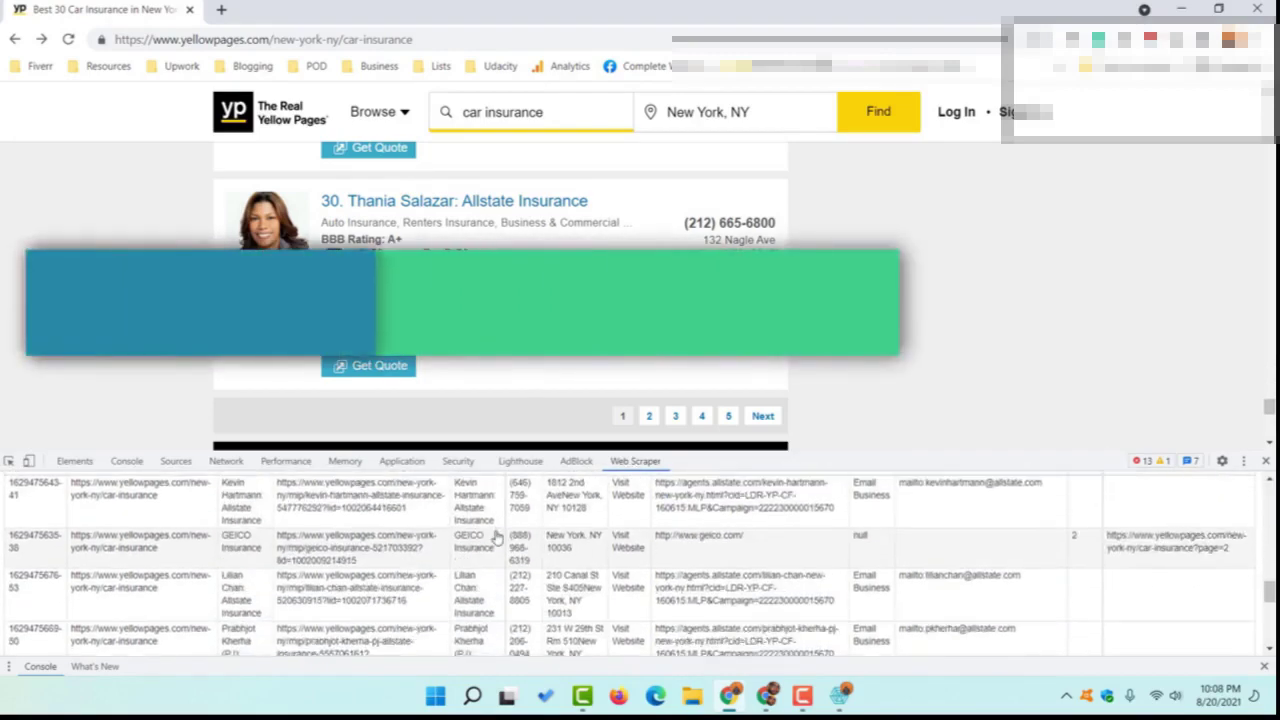
{"action": "scroll", "coordinate": [486, 537], "scroll_direction": "down", "scroll_amount": 10}
{"action": "scroll", "coordinate": [700, 570], "scroll_direction": "up", "scroll_amount": 2}
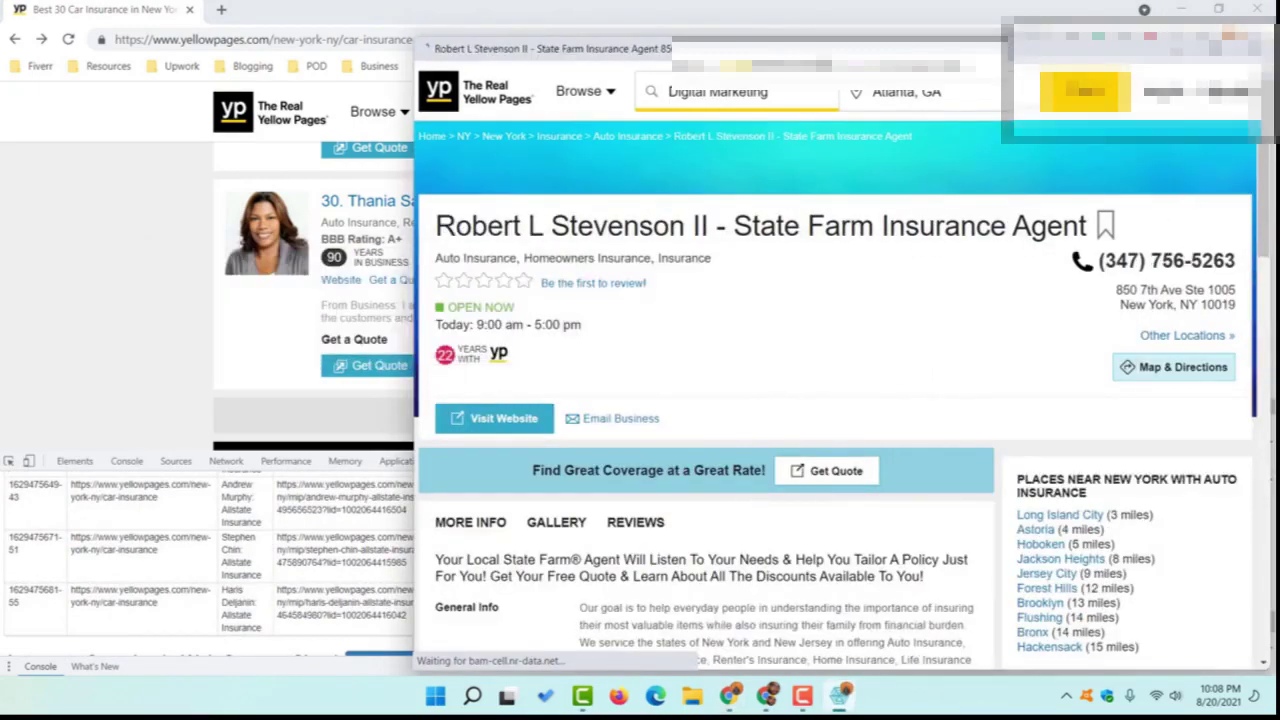
{"action": "scroll", "coordinate": [118, 520], "scroll_direction": "up", "scroll_amount": 5}
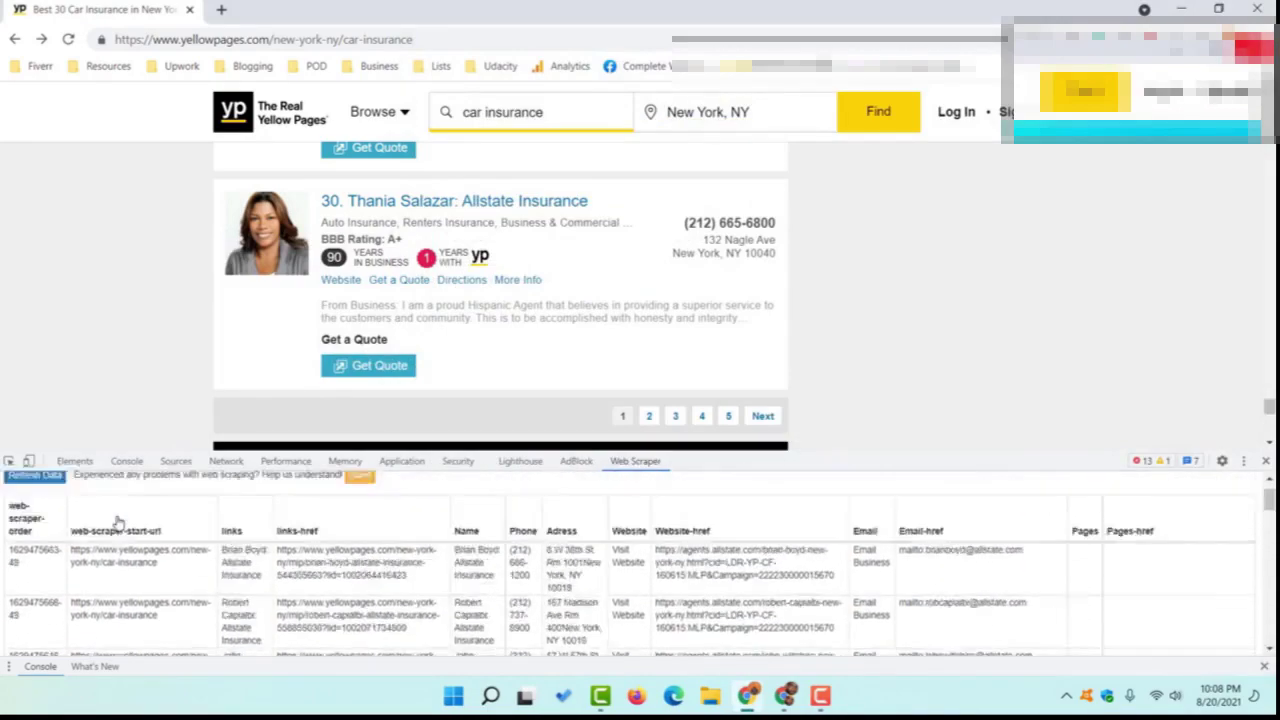
{"action": "scroll", "coordinate": [147, 554], "scroll_direction": "down", "scroll_amount": 15}
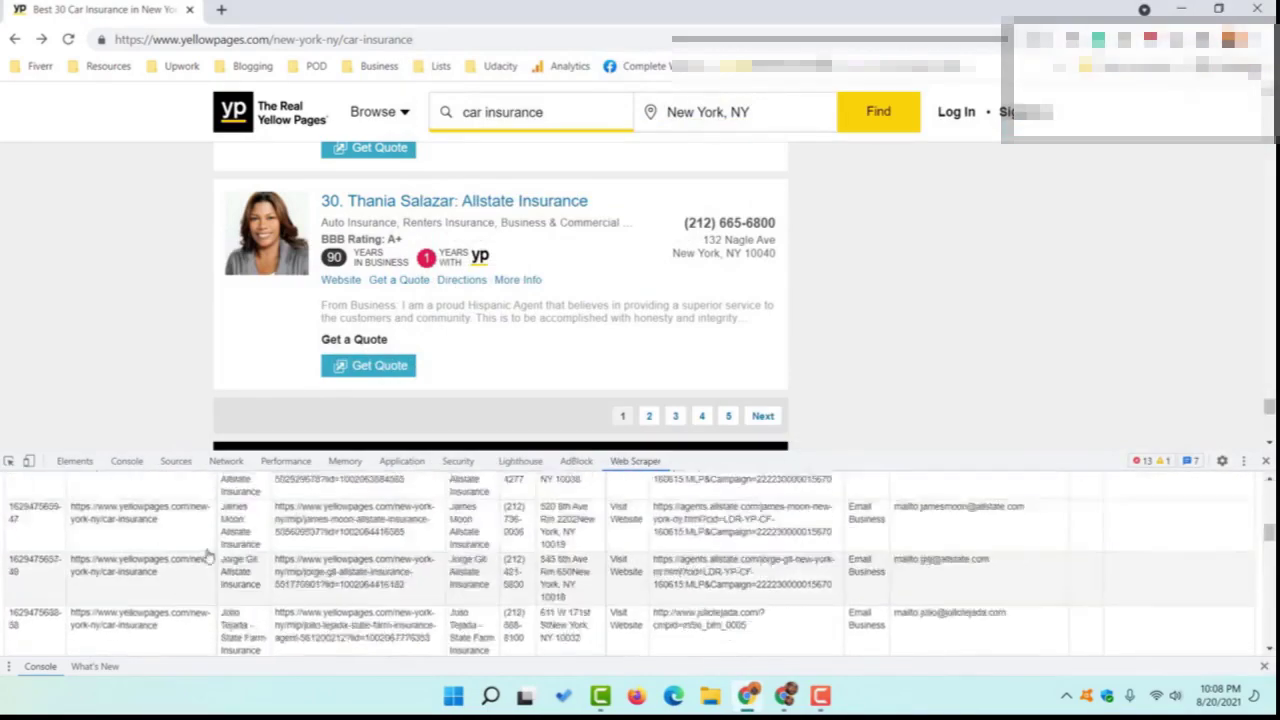
{"action": "scroll", "coordinate": [73, 556], "scroll_direction": "up", "scroll_amount": 3}
{"action": "scroll", "coordinate": [73, 556], "scroll_direction": "up", "scroll_amount": 5}
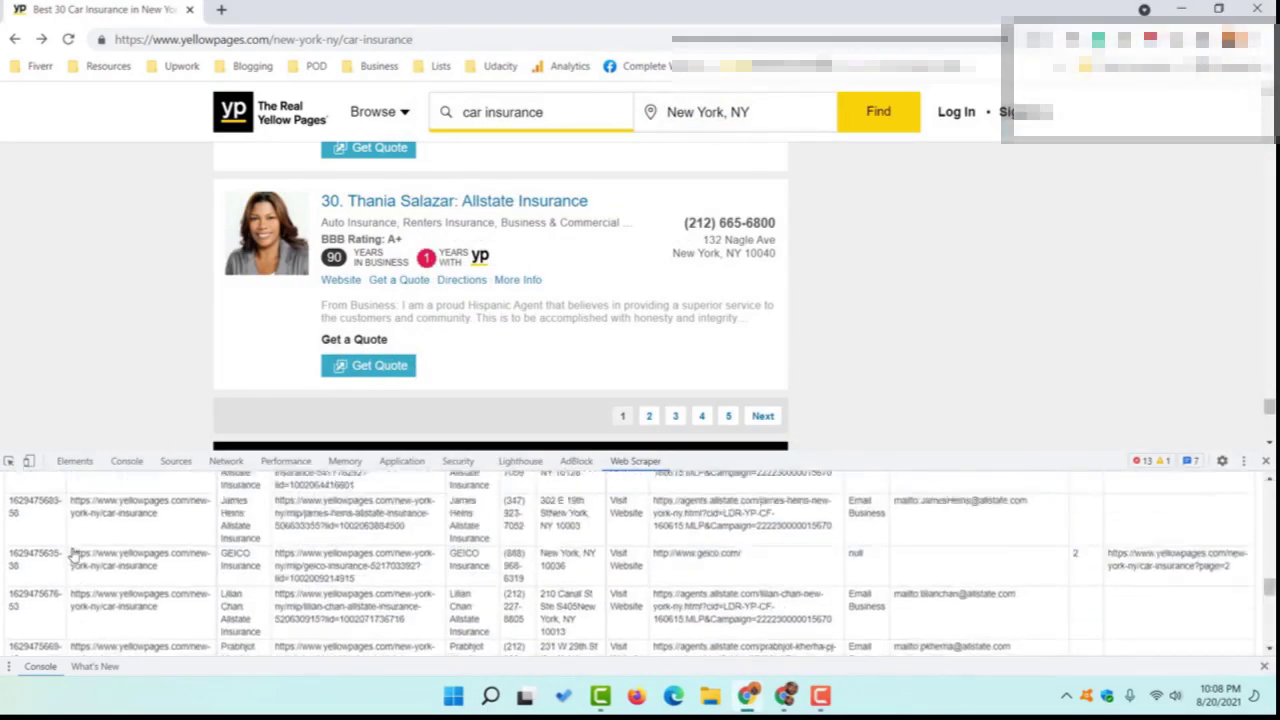
{"action": "scroll", "coordinate": [73, 556], "scroll_direction": "up", "scroll_amount": 5}
{"action": "scroll", "coordinate": [73, 556], "scroll_direction": "up", "scroll_amount": 5}
{"action": "scroll", "coordinate": [73, 555], "scroll_direction": "up", "scroll_amount": 3}
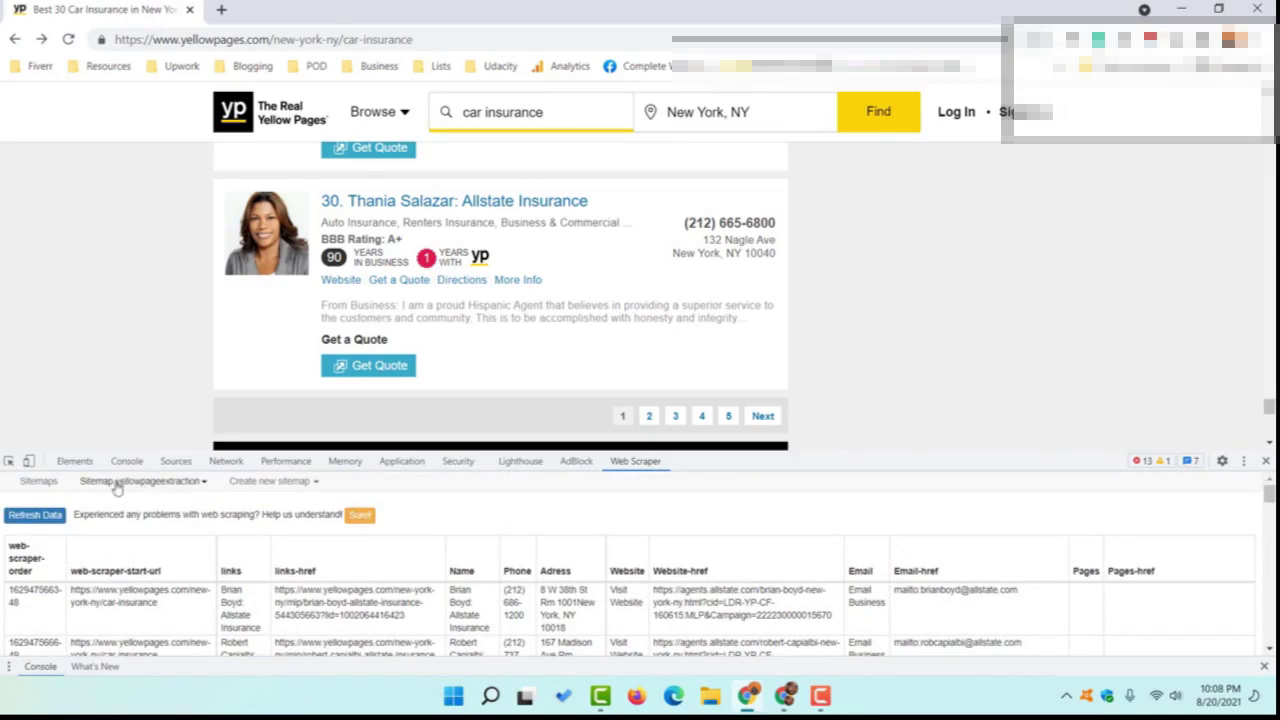
Export the data as yellowpageextraction.csv into Downloads and open it in Excel
{"action": "left_click", "coordinate": [148, 482]}
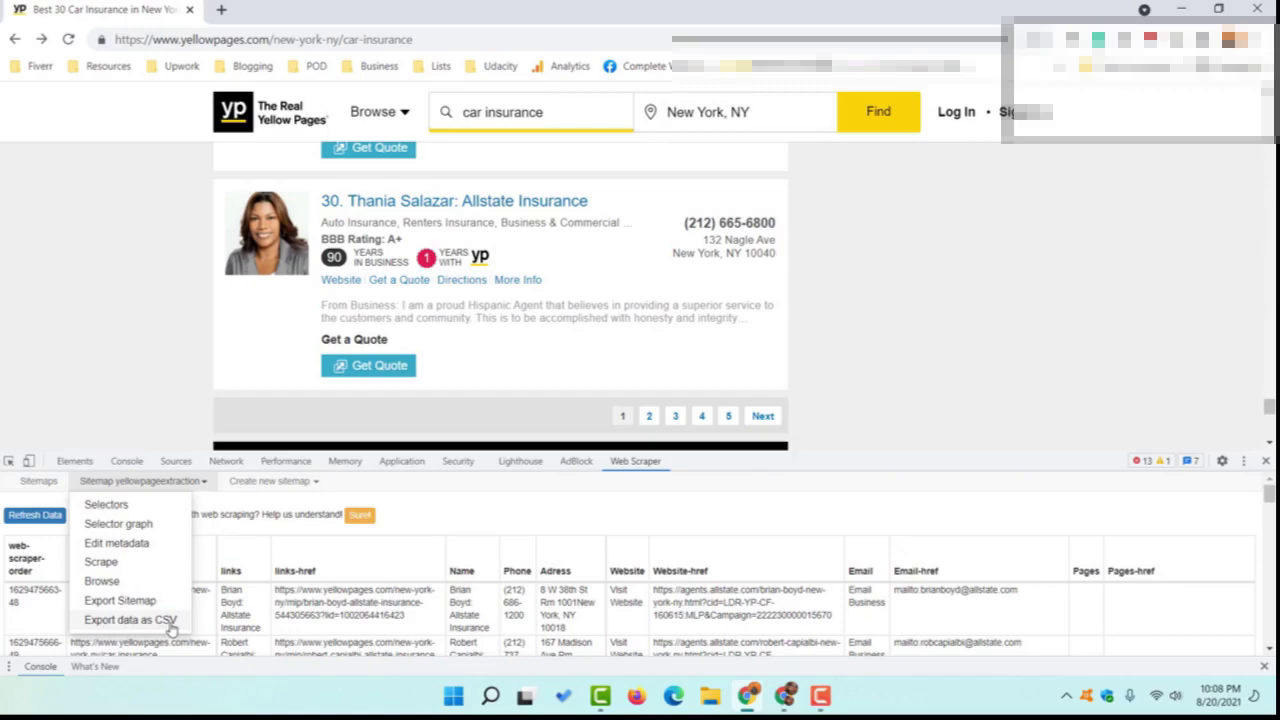
{"action": "left_click", "coordinate": [160, 621]}
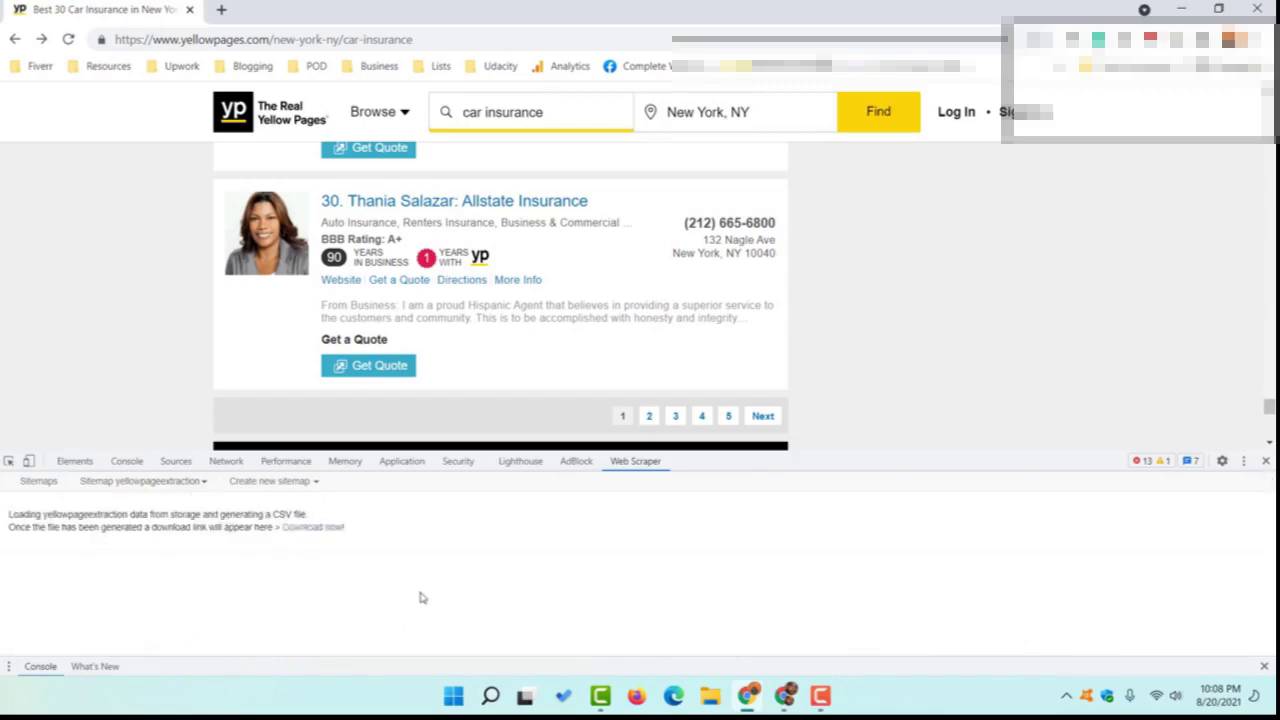
{"action": "left_click", "coordinate": [324, 534]}
{"action": "left_click", "coordinate": [324, 534]}
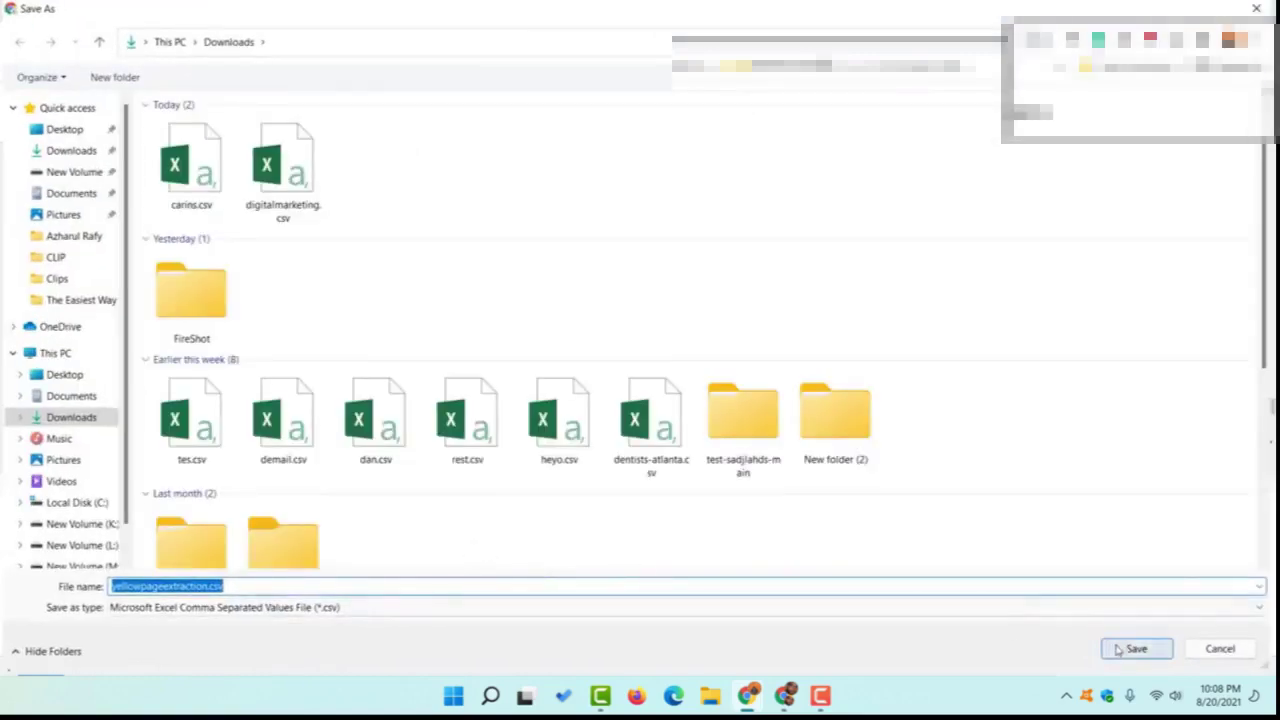
{"action": "left_click", "coordinate": [1130, 648]}
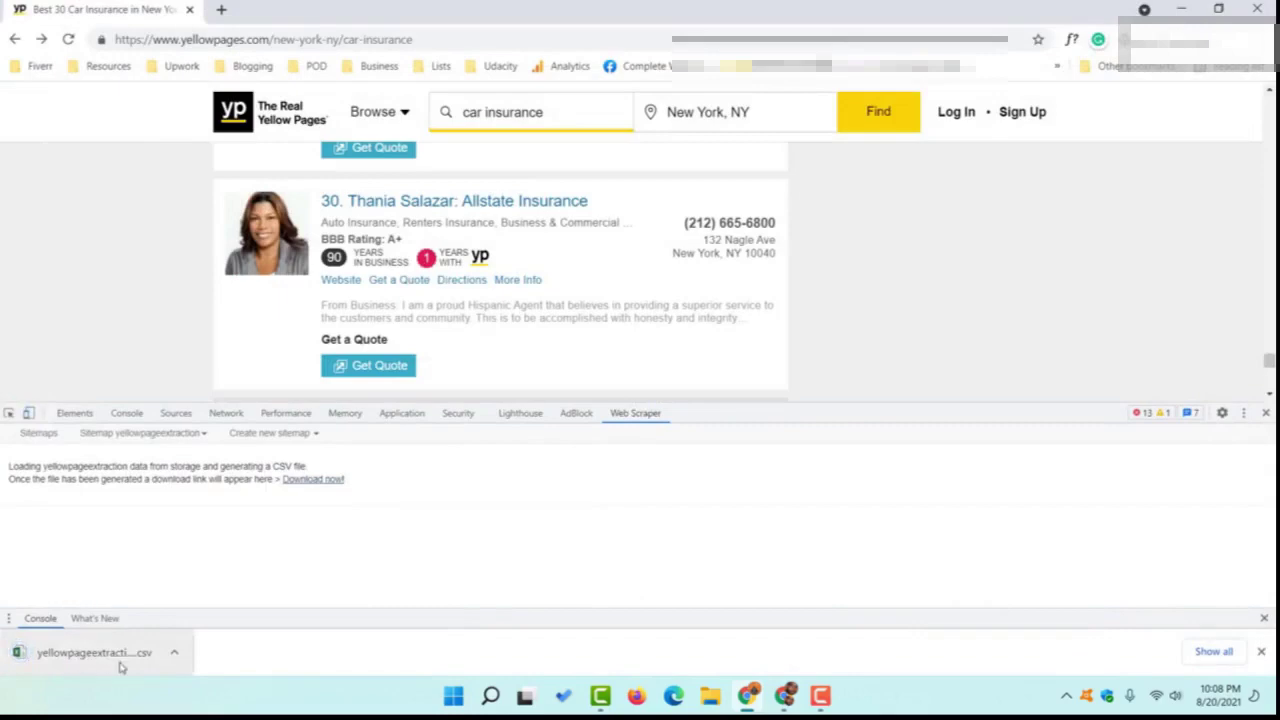
{"action": "left_click", "coordinate": [86, 660]}
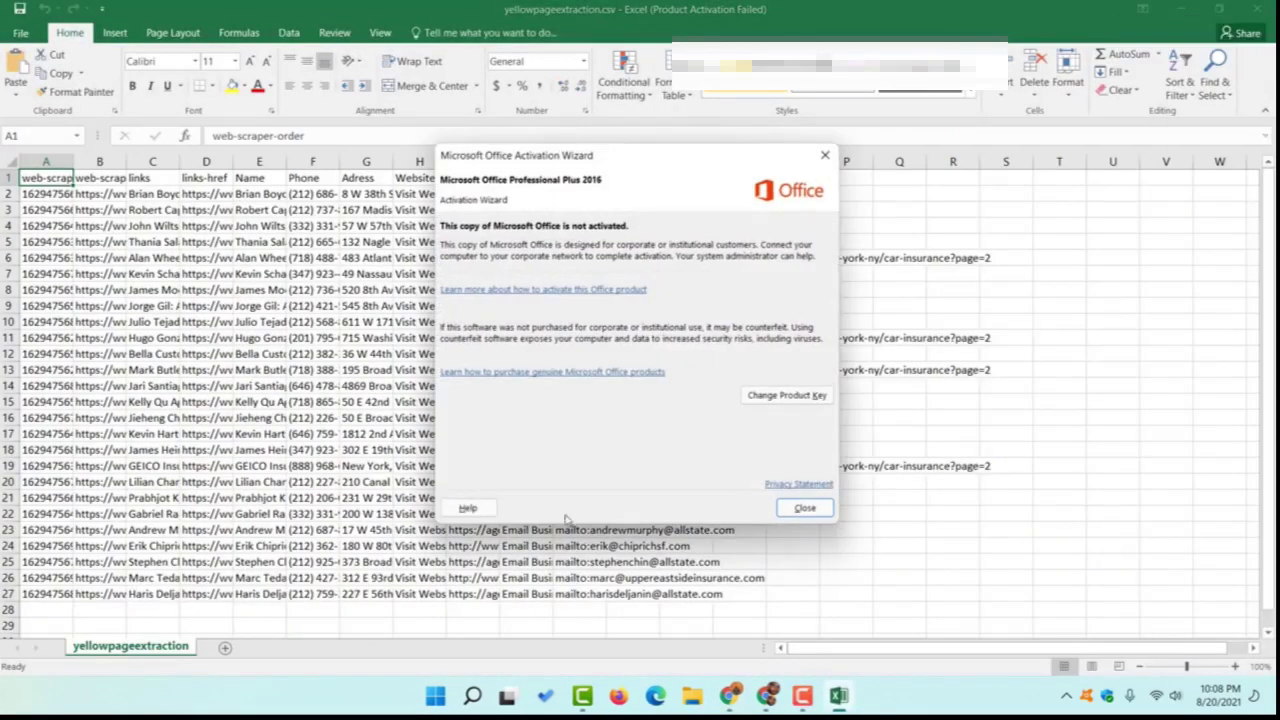
Dismiss the activation notice and delete columns A–C (web-scraper-order, start-url, links)
{"action": "left_click", "coordinate": [805, 509]}
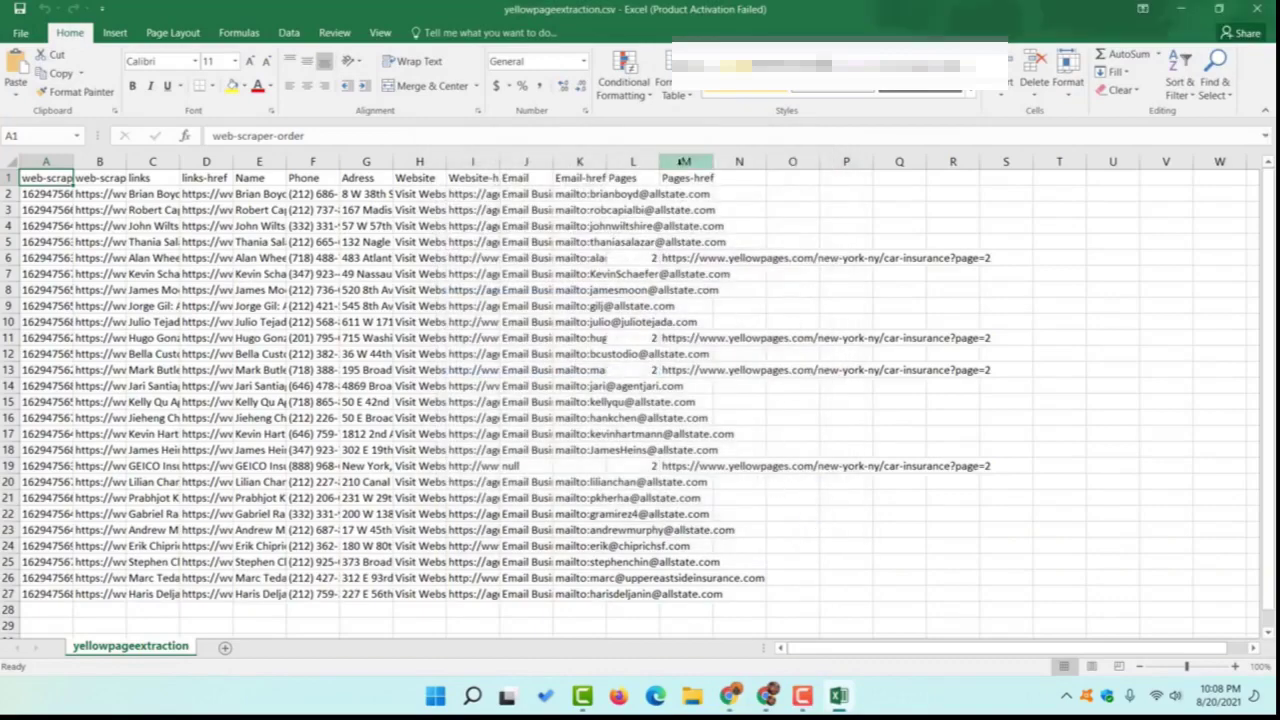
{"action": "double_click", "coordinate": [72, 162]}
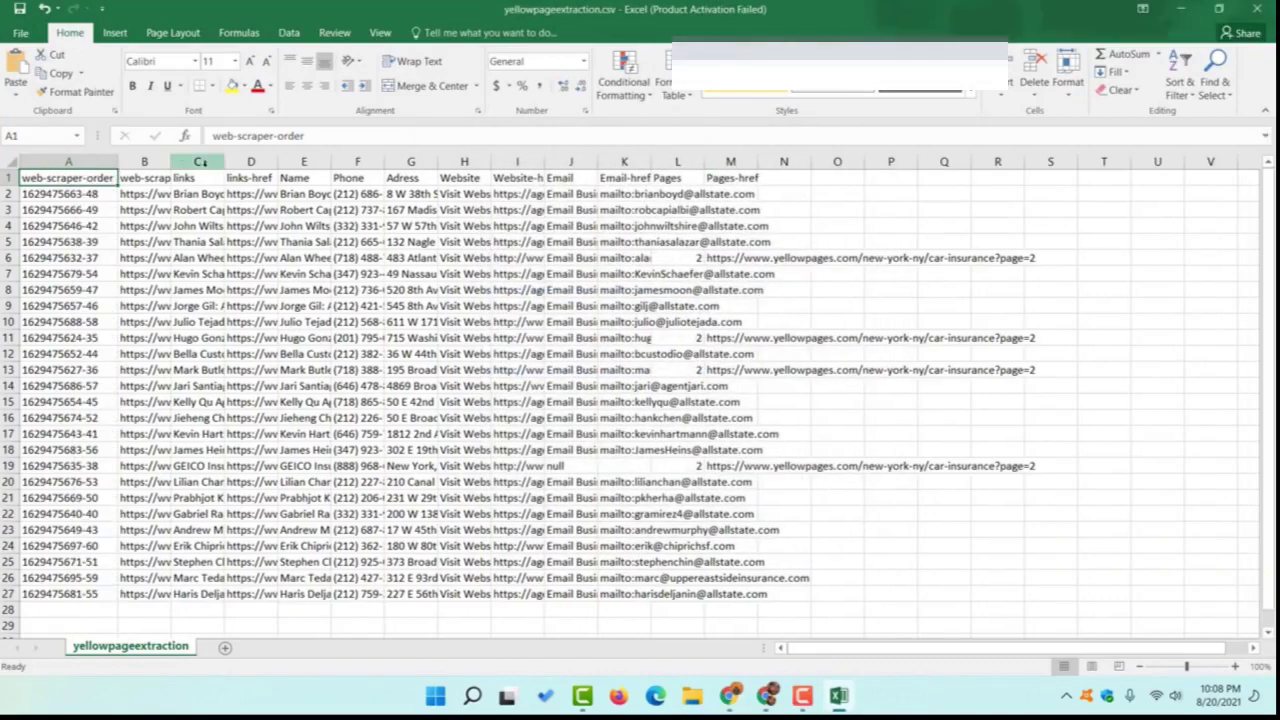
{"action": "left_click_drag", "start_coordinate": [170, 162], "coordinate": [473, 162]}
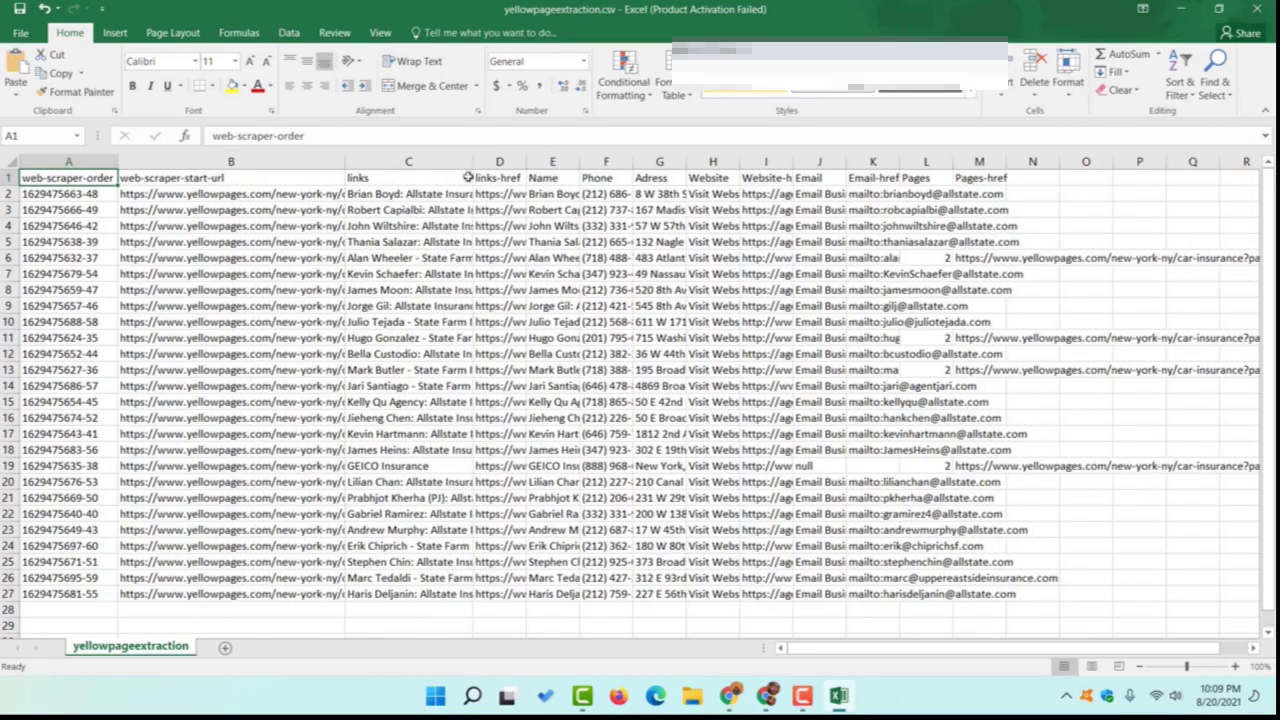
{"action": "left_click_drag", "start_coordinate": [440, 162], "coordinate": [75, 162]}
{"action": "right_click", "coordinate": [75, 160]}
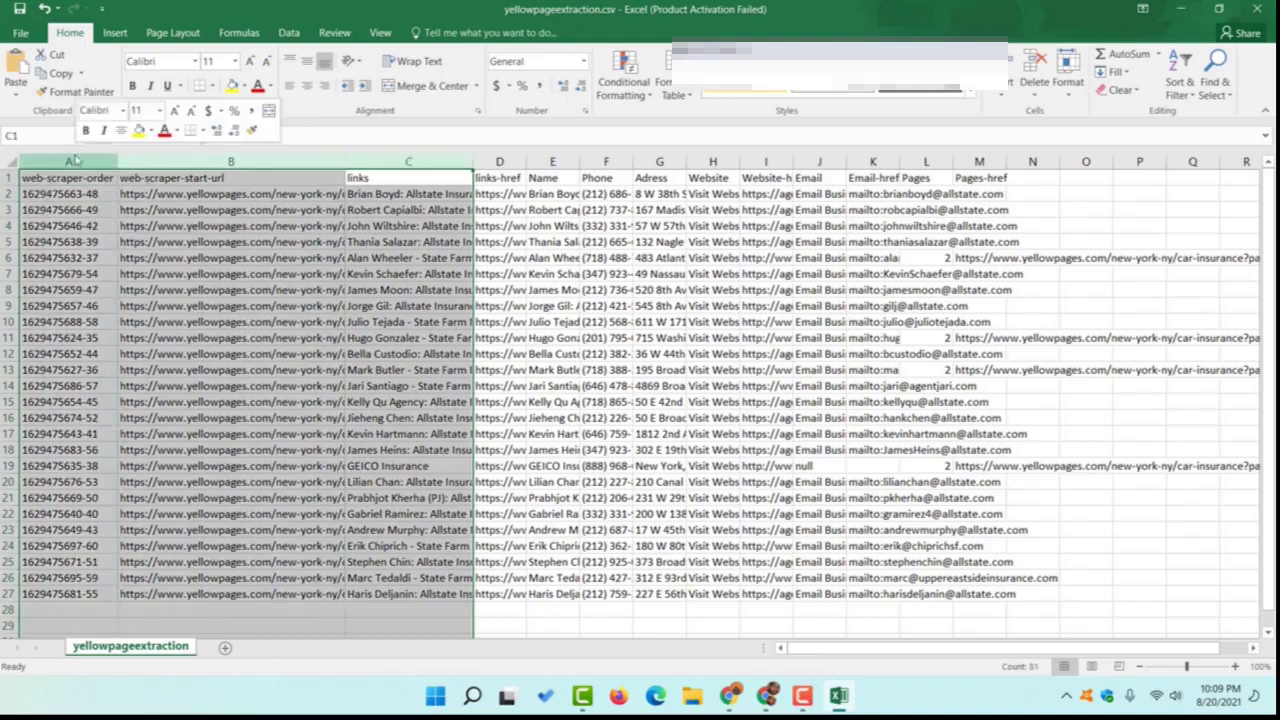
{"action": "left_click", "coordinate": [100, 290]}
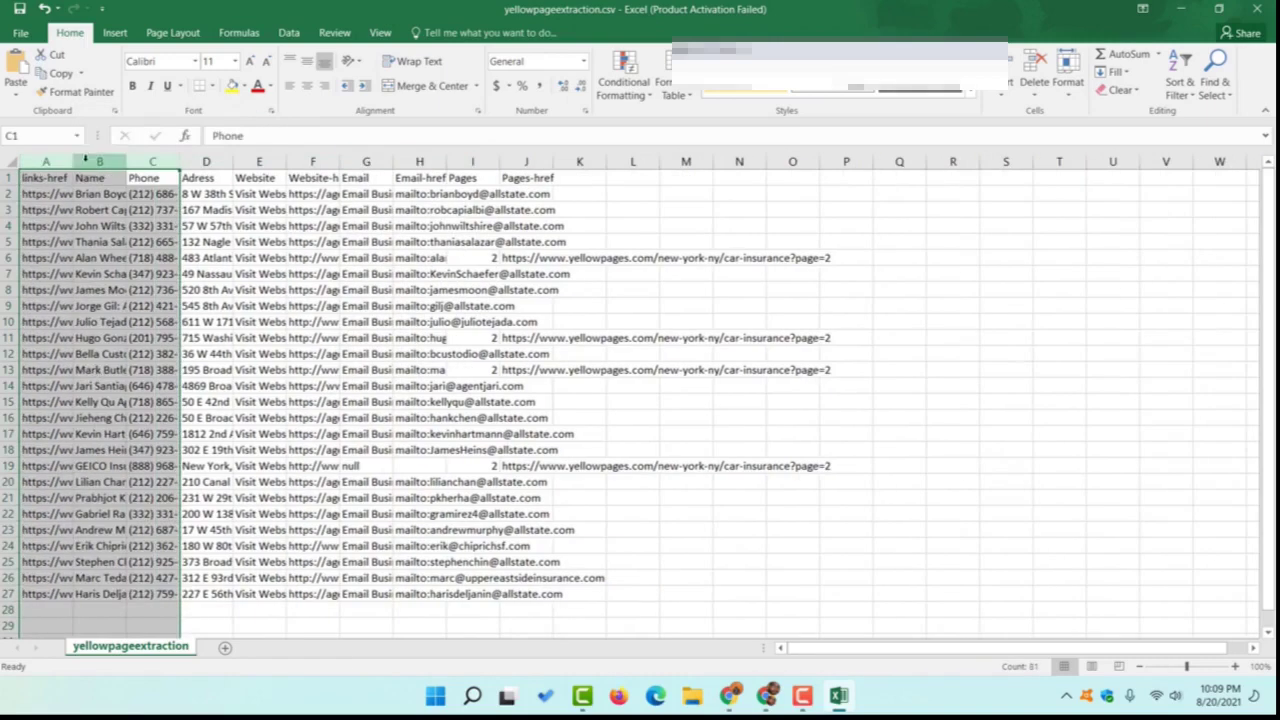
{"action": "left_click", "coordinate": [47, 210]}
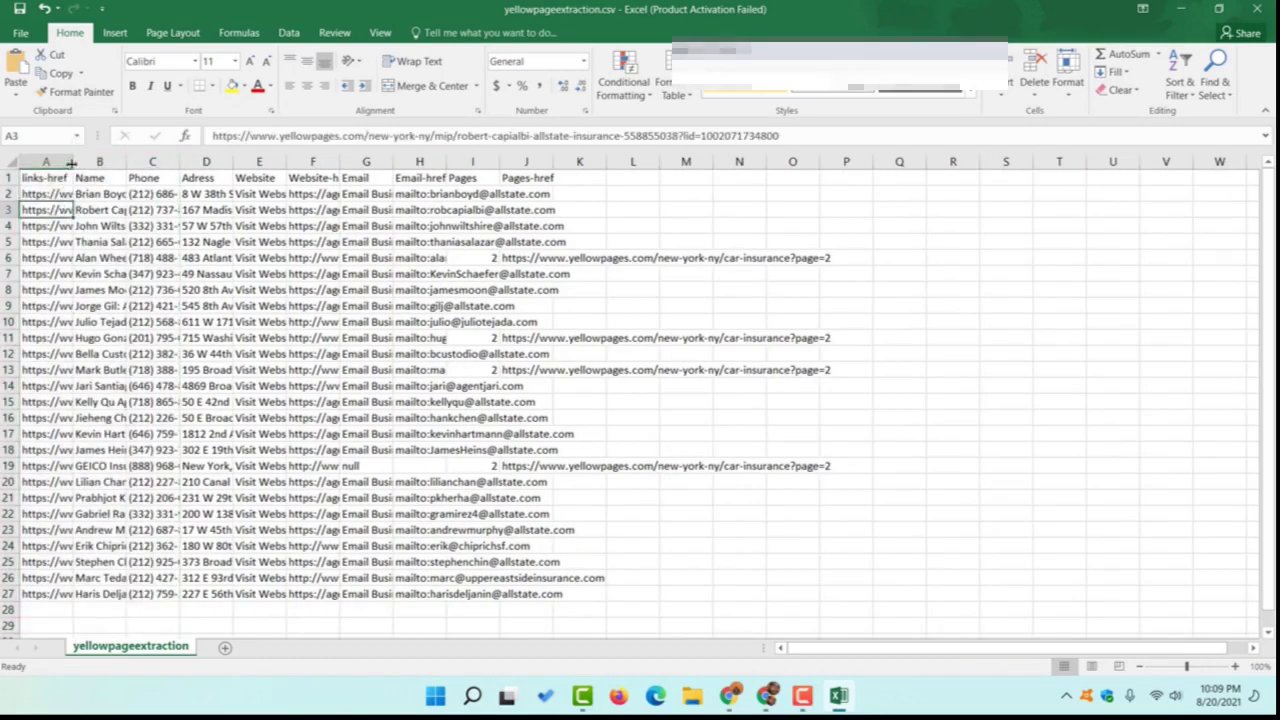
Widen the links-href, Name, Phone, Adress and Website columns to fit their contents
{"action": "left_click_drag", "start_coordinate": [71, 163], "coordinate": [382, 163]}
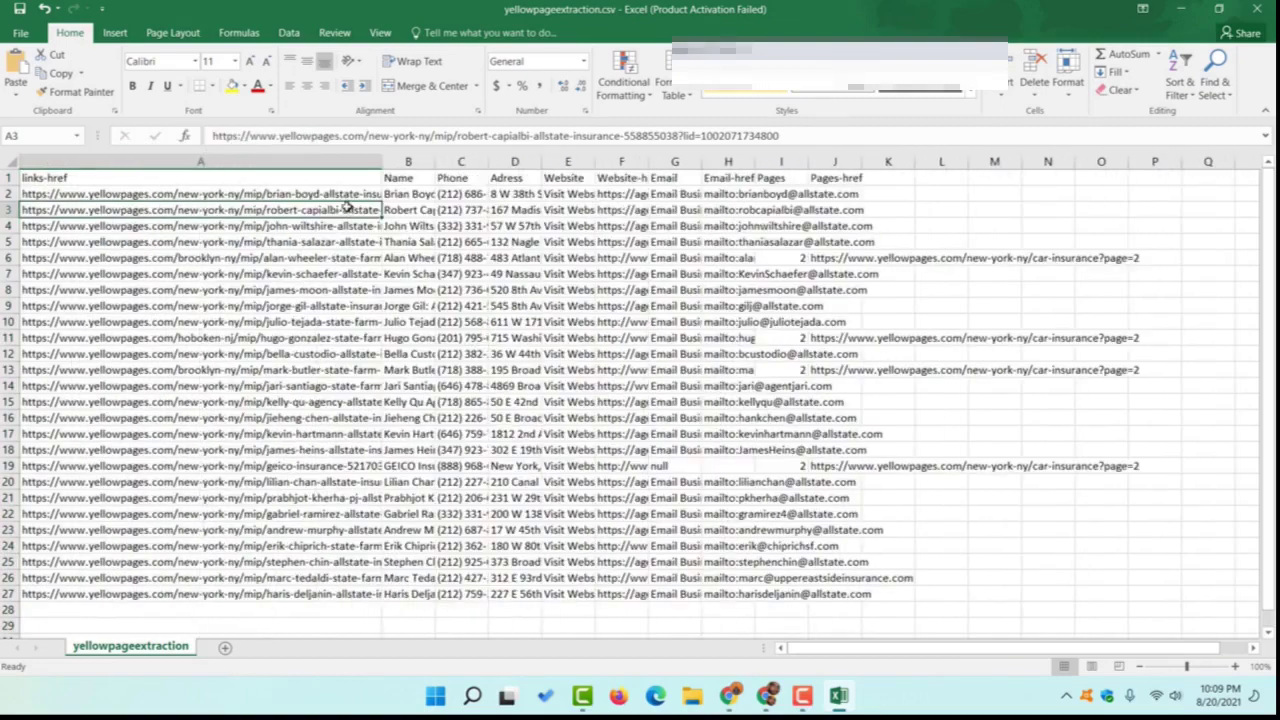
{"action": "double_click", "coordinate": [435, 162]}
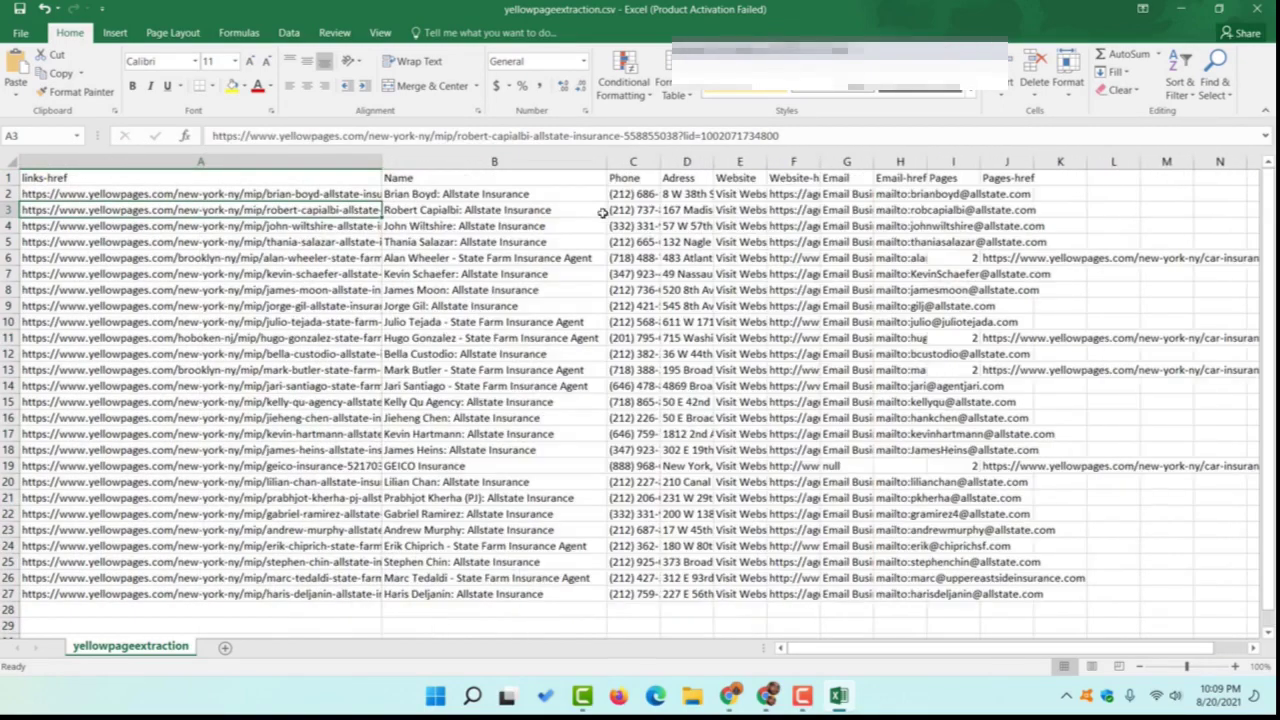
{"action": "left_click", "coordinate": [498, 195]}
{"action": "double_click", "coordinate": [659, 162]}
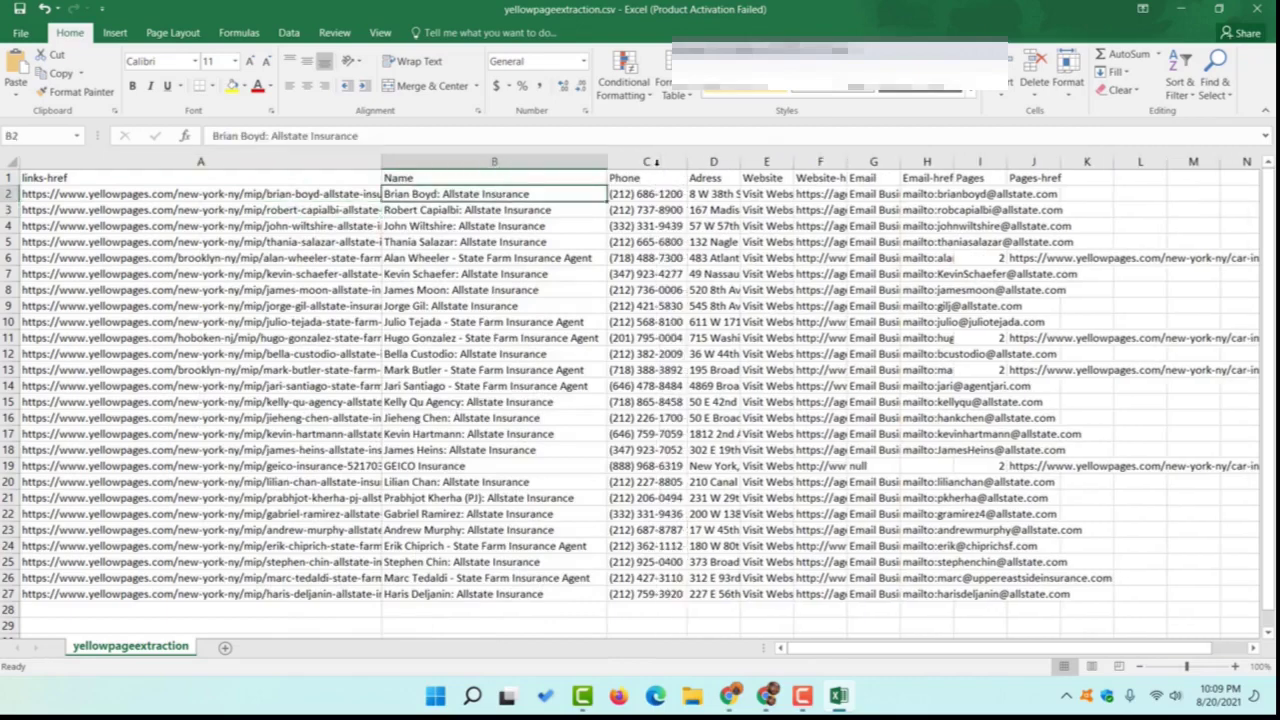
{"action": "double_click", "coordinate": [740, 163]}
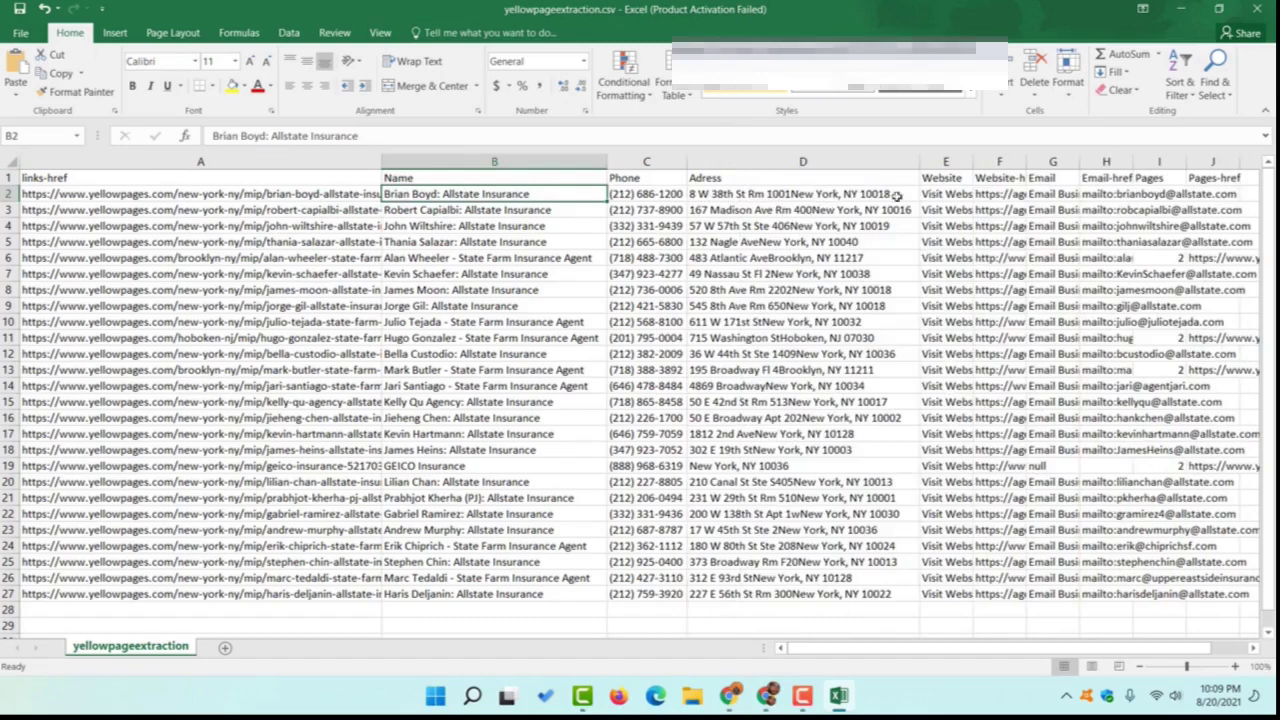
{"action": "double_click", "coordinate": [973, 162]}
{"action": "left_click", "coordinate": [952, 162]}
Delete the Website column and replace 'mailto:' with nothing in all 25 email addresses
{"action": "right_click", "coordinate": [958, 164]}
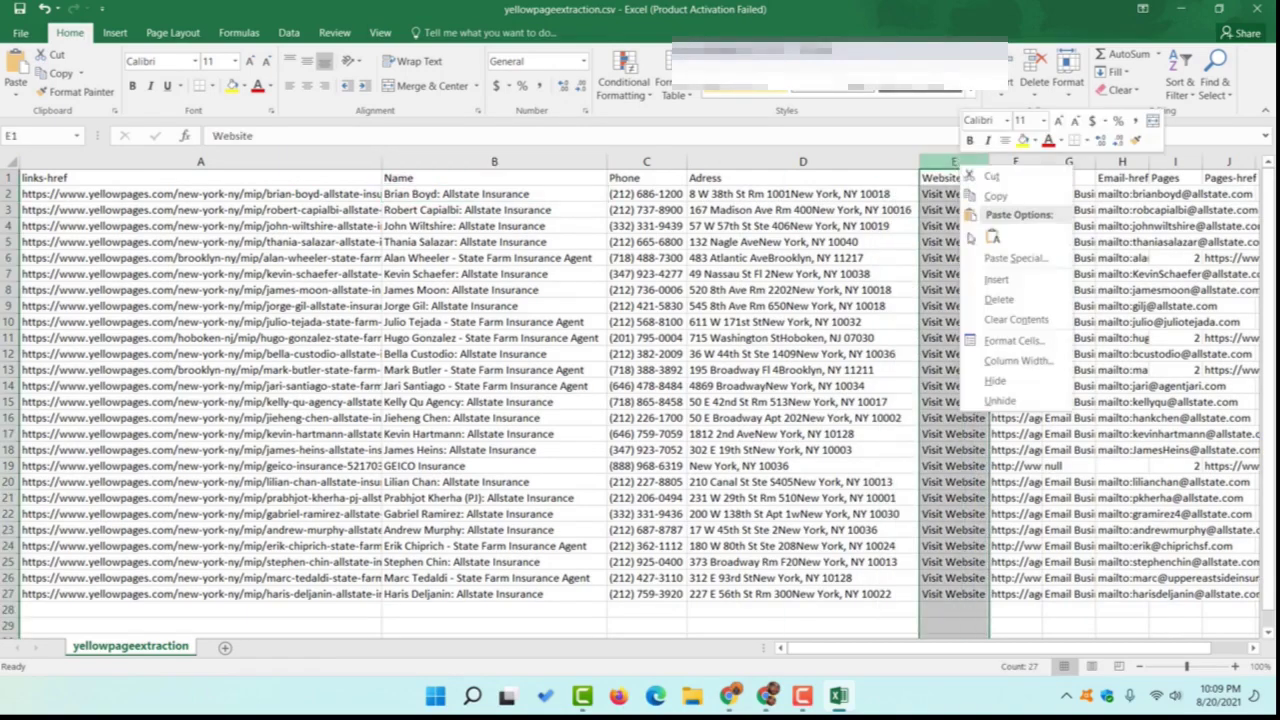
{"action": "left_click", "coordinate": [992, 299]}
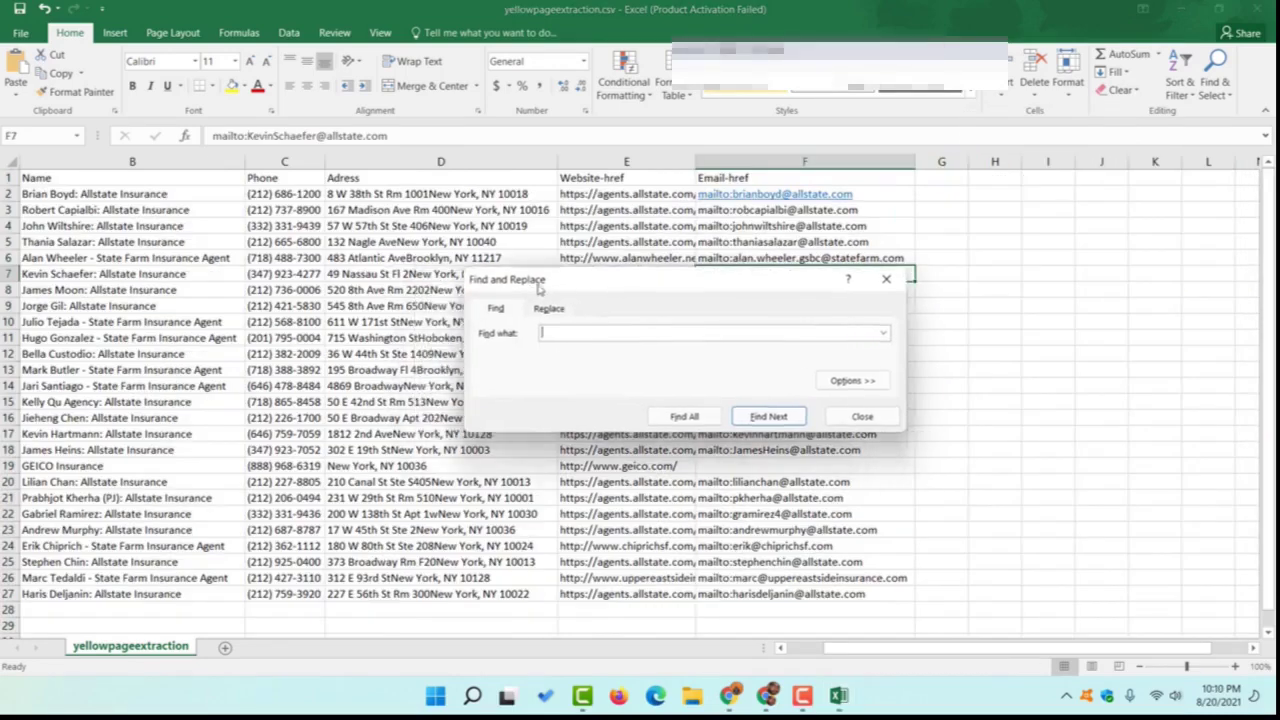
{"action": "left_click", "coordinate": [557, 308]}
{"action": "type", "text": "mai"}
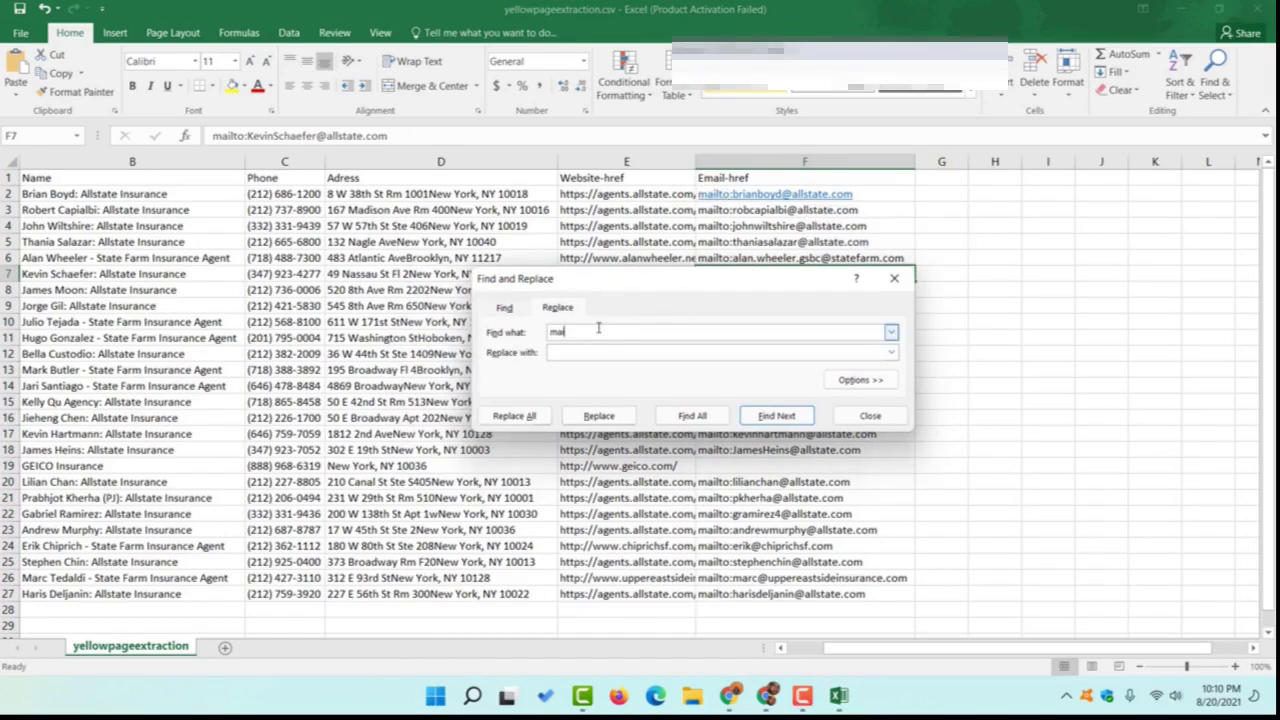
{"action": "type", "text": "lto"}
{"action": "type", "text": ":"}
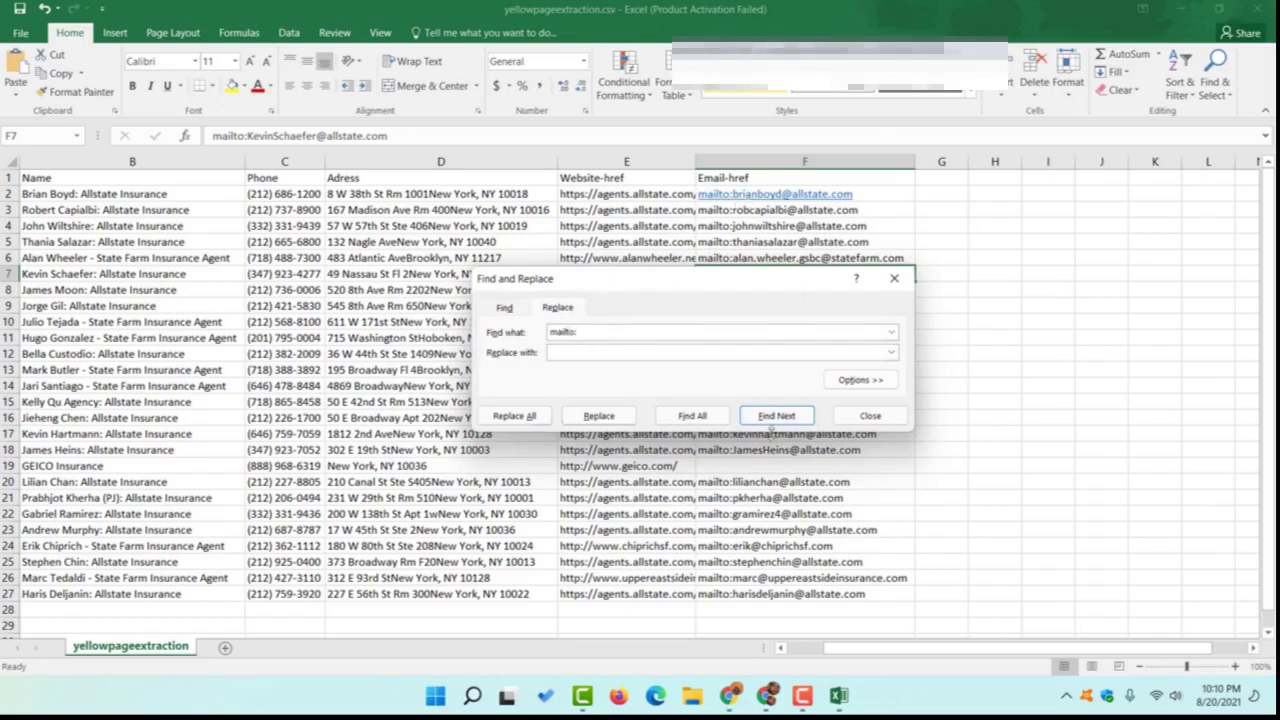
{"action": "left_click", "coordinate": [538, 420]}
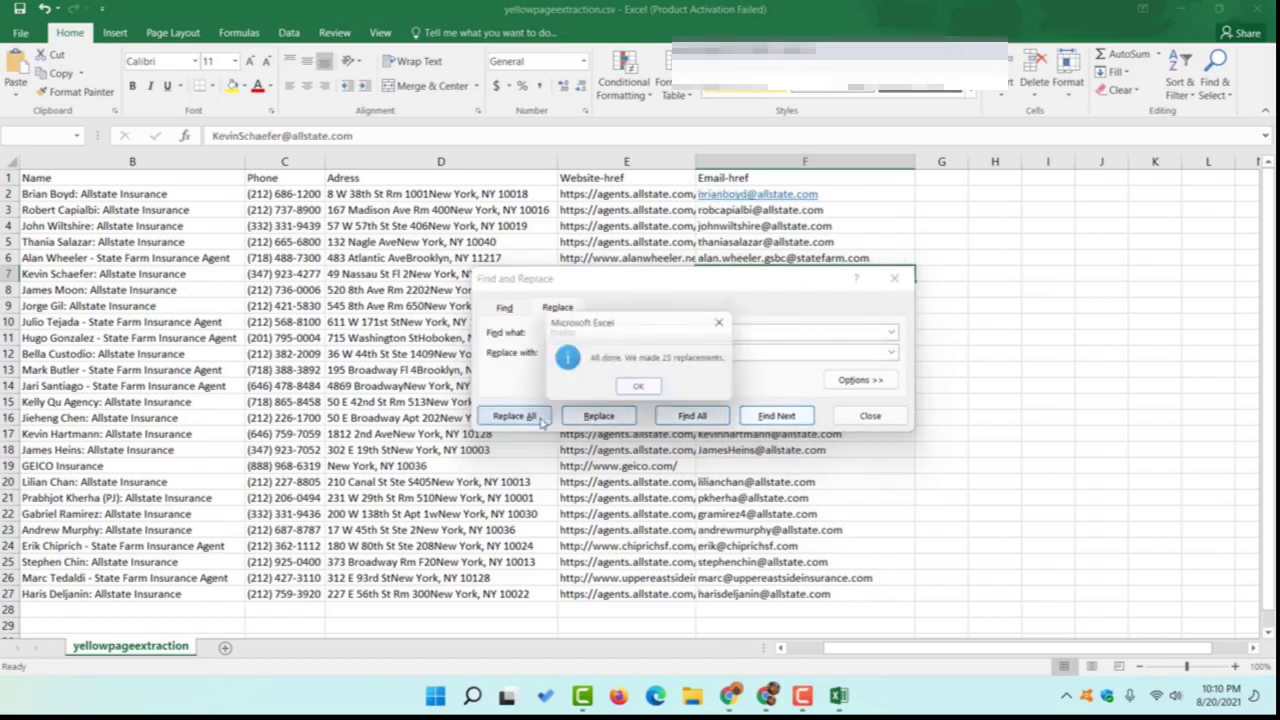
{"action": "left_click", "coordinate": [638, 387]}
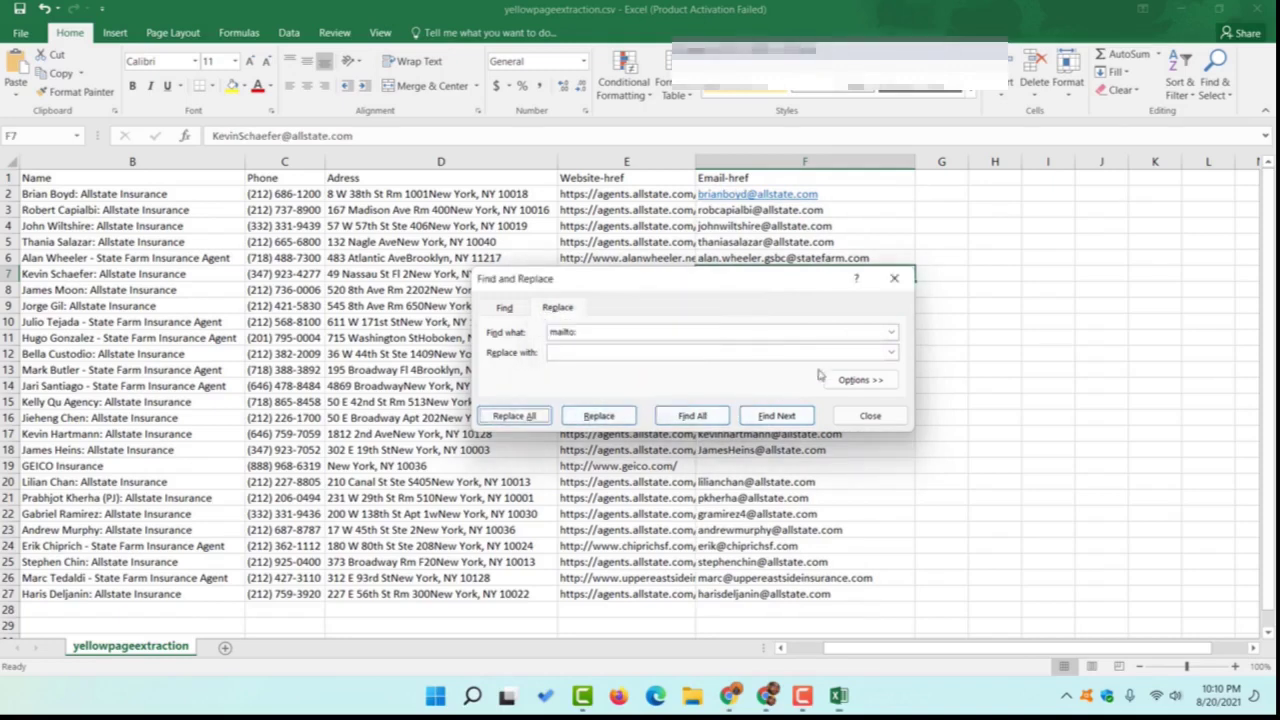
{"action": "left_click", "coordinate": [893, 280]}
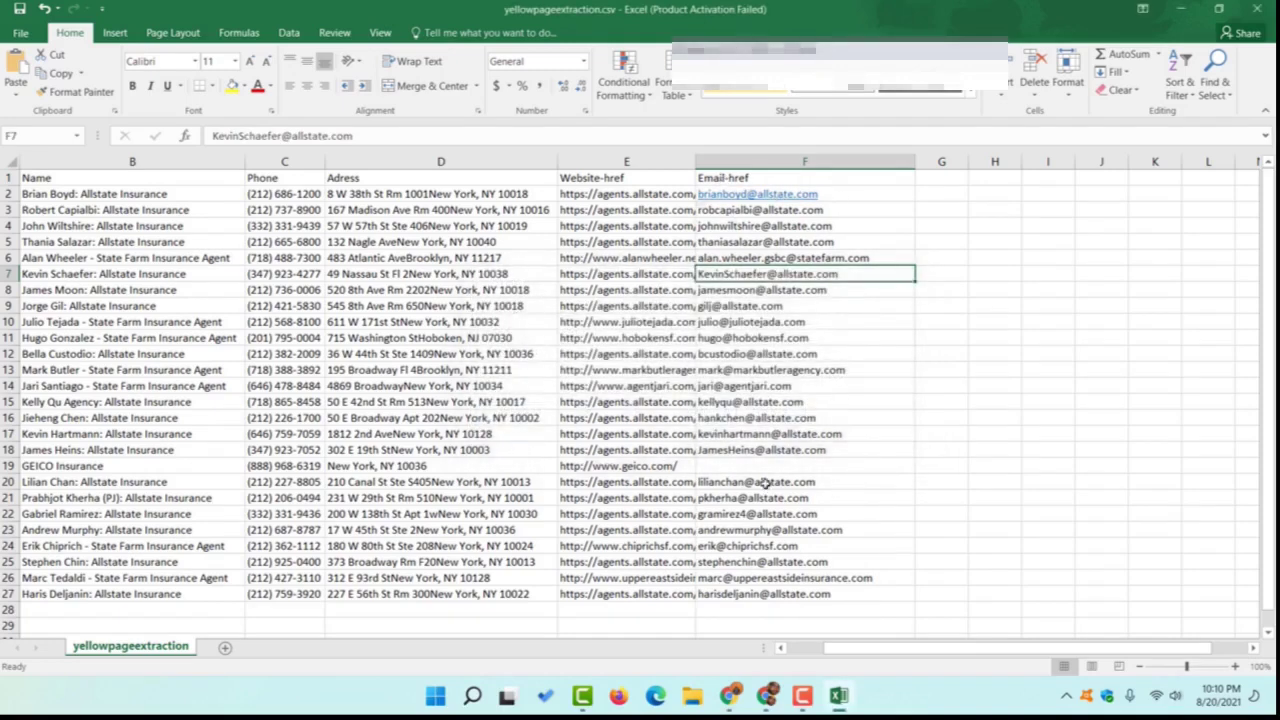
{"action": "scroll", "coordinate": [765, 484], "scroll_direction": "down", "scroll_amount": 4}
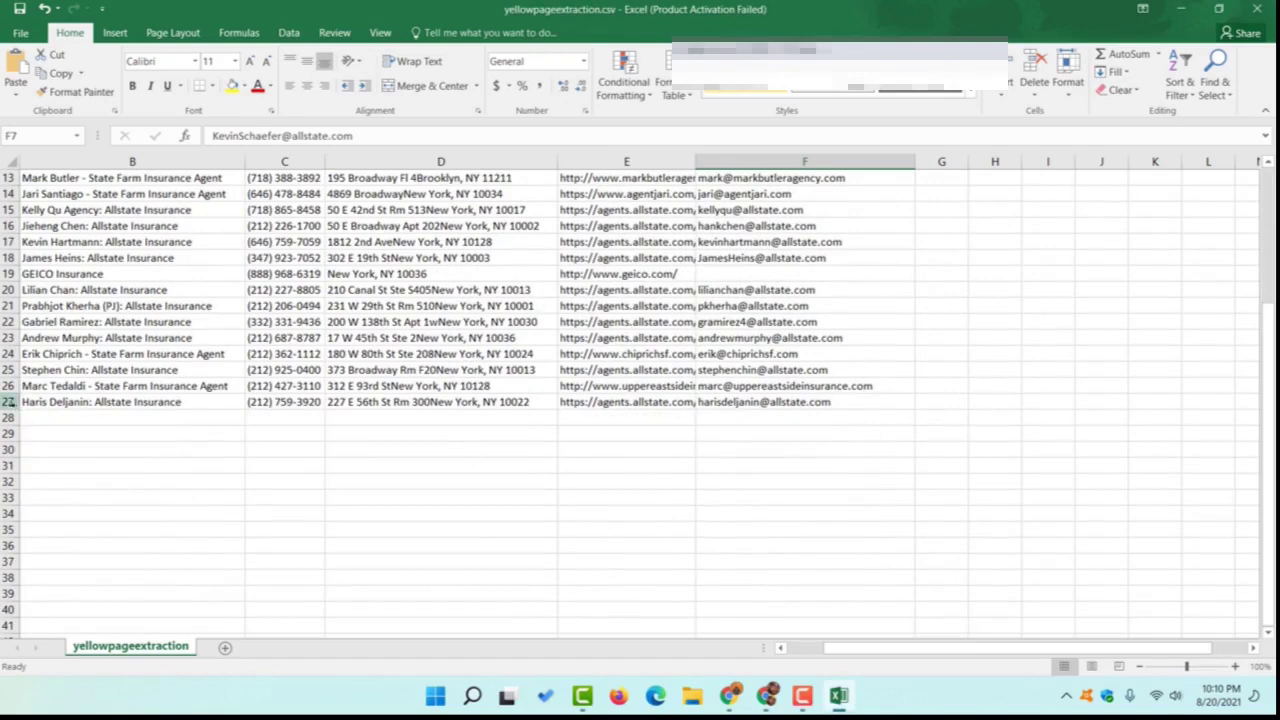
{"action": "scroll", "coordinate": [535, 375], "scroll_direction": "up", "scroll_amount": 4}
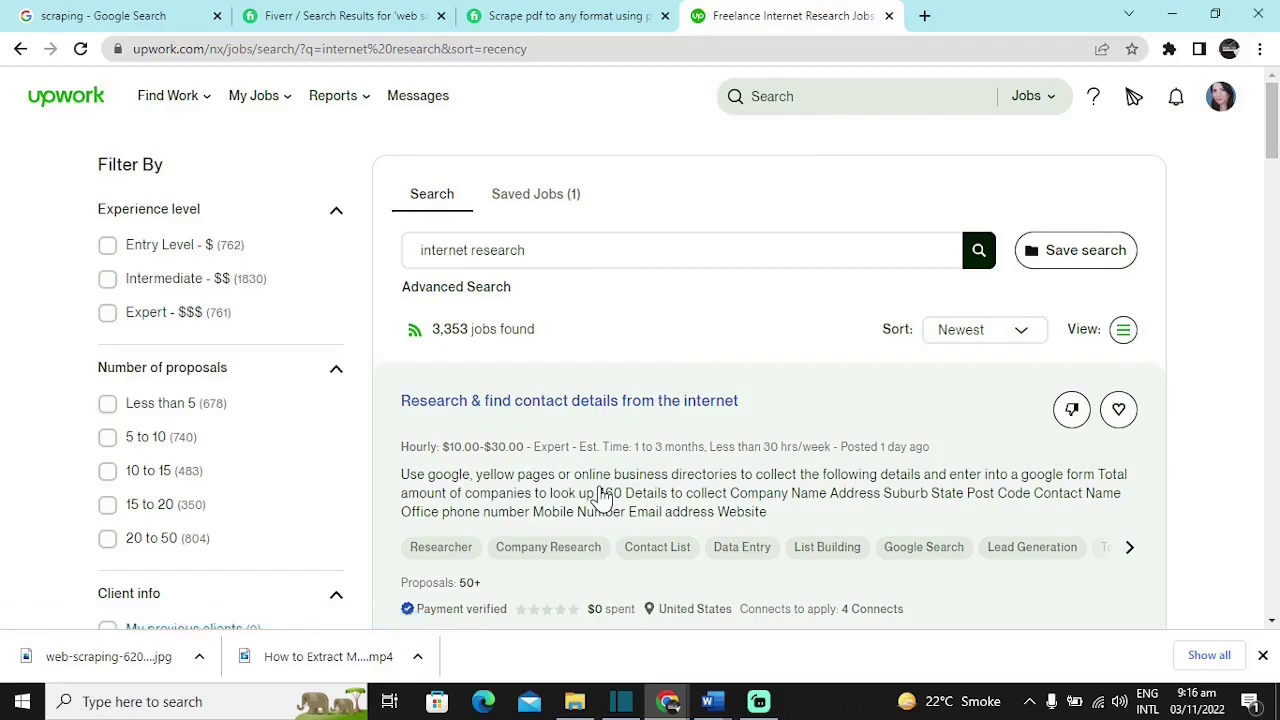
Scroll through Upwork's 3,353 newest 'internet research' job results
{"action": "scroll", "coordinate": [601, 497], "scroll_direction": "down", "scroll_amount": 1}
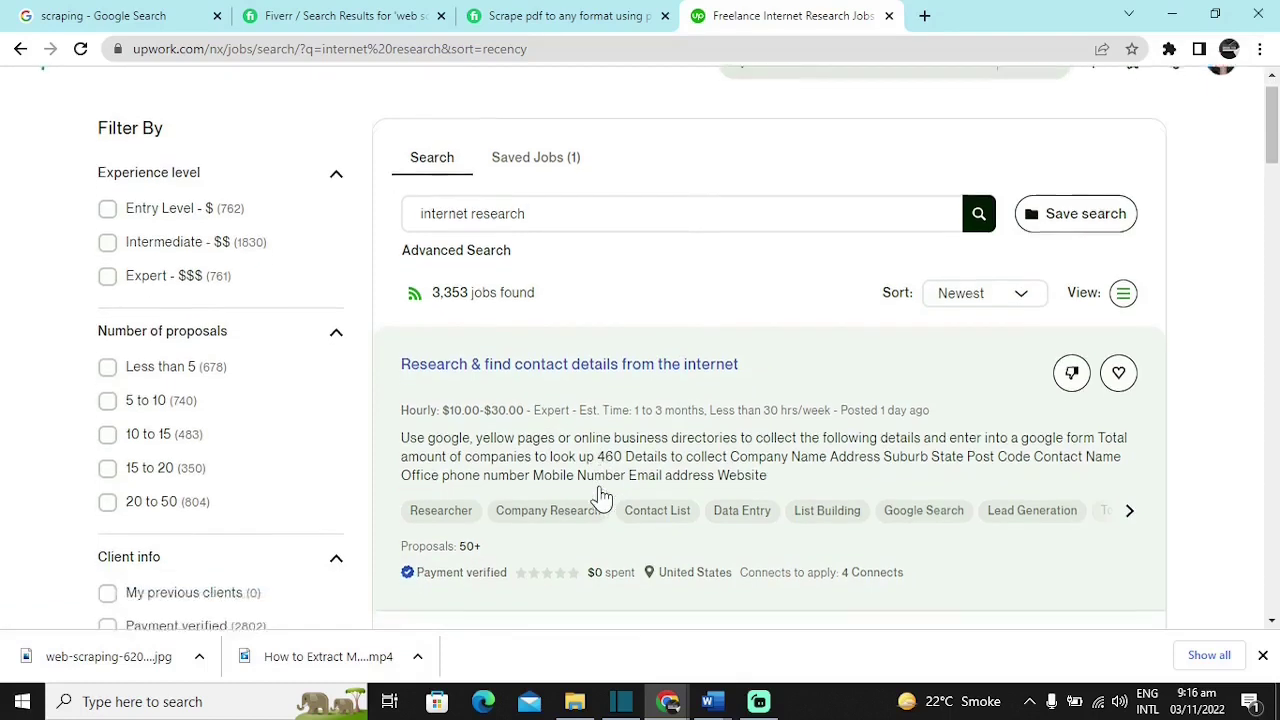